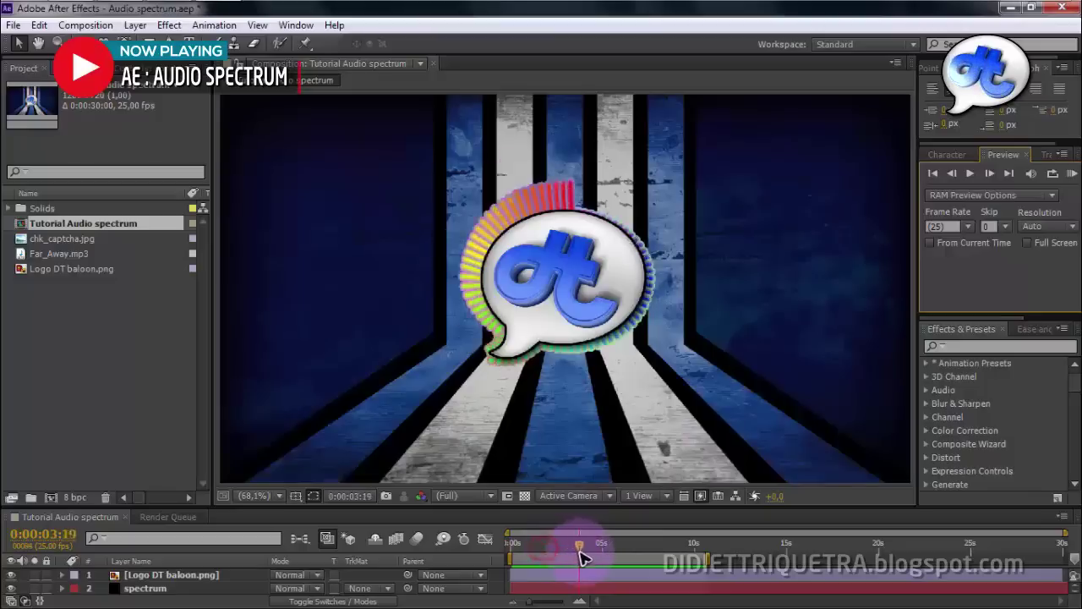
Scrub the Tutorial Audio spectrum composition between about 2 and 5 seconds to preview the finished spectrum animation.
{"action": "left_click_drag", "start_coordinate": [559, 555], "coordinate": [545, 556]}
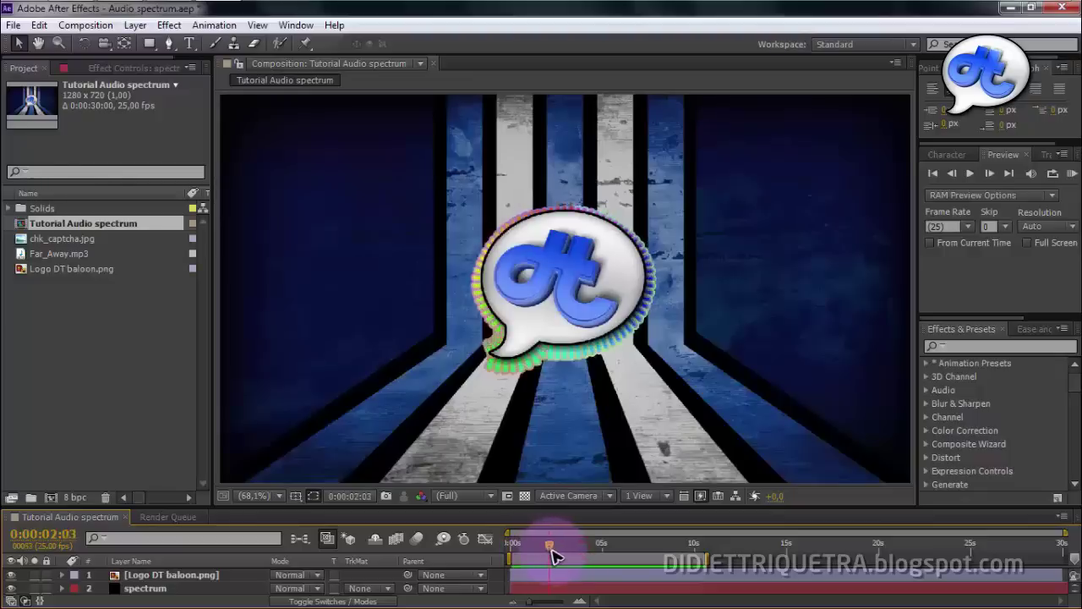
{"action": "left_click_drag", "start_coordinate": [550, 554], "coordinate": [611, 558]}
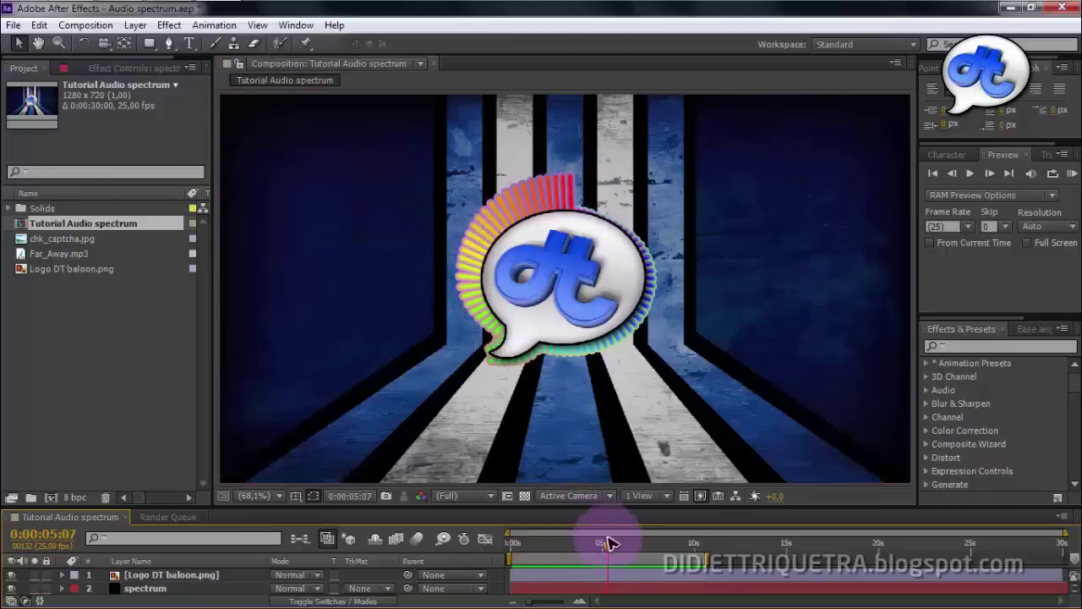
{"action": "left_click_drag", "start_coordinate": [609, 544], "coordinate": [550, 558]}
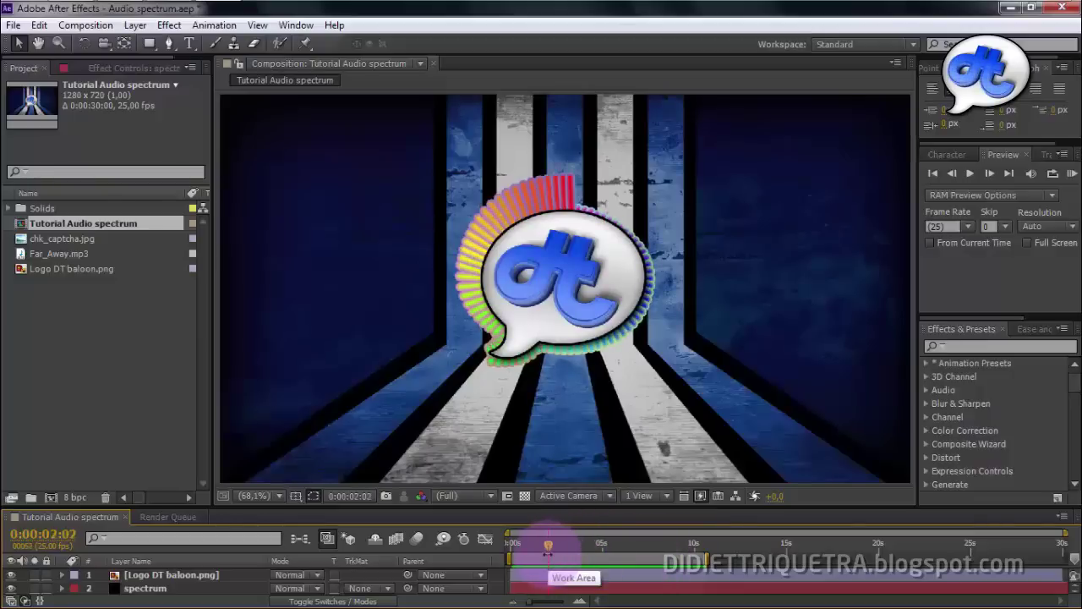
Create a composition named "audio spectrum" at 1280 x 720 px, 29,97 frames per second and 30 seconds long.
{"action": "key", "text": "ctrl+n"}
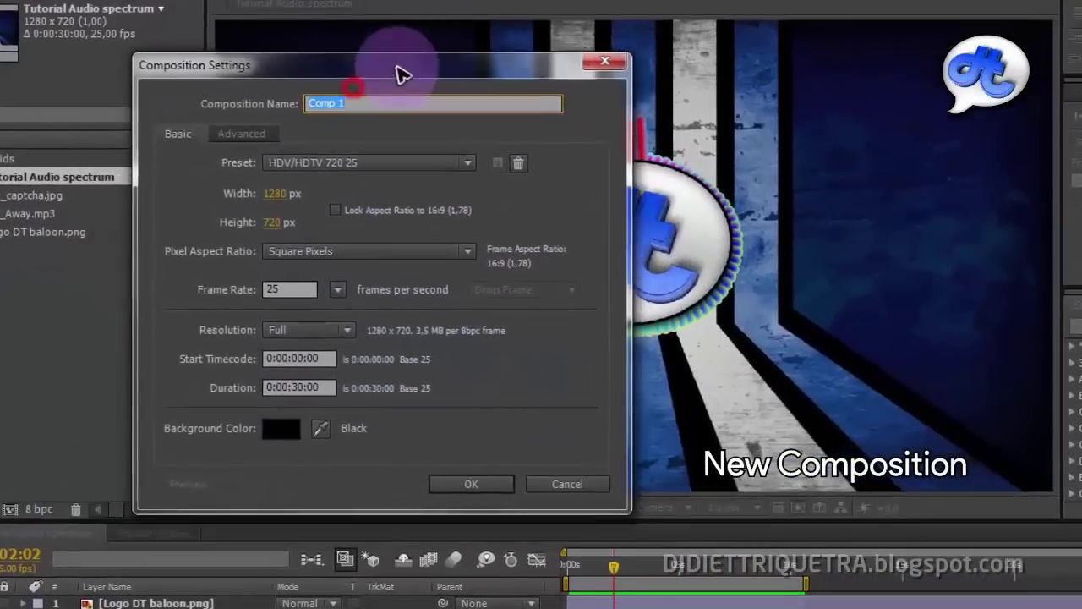
{"action": "left_click_drag", "start_coordinate": [403, 74], "coordinate": [411, 68]}
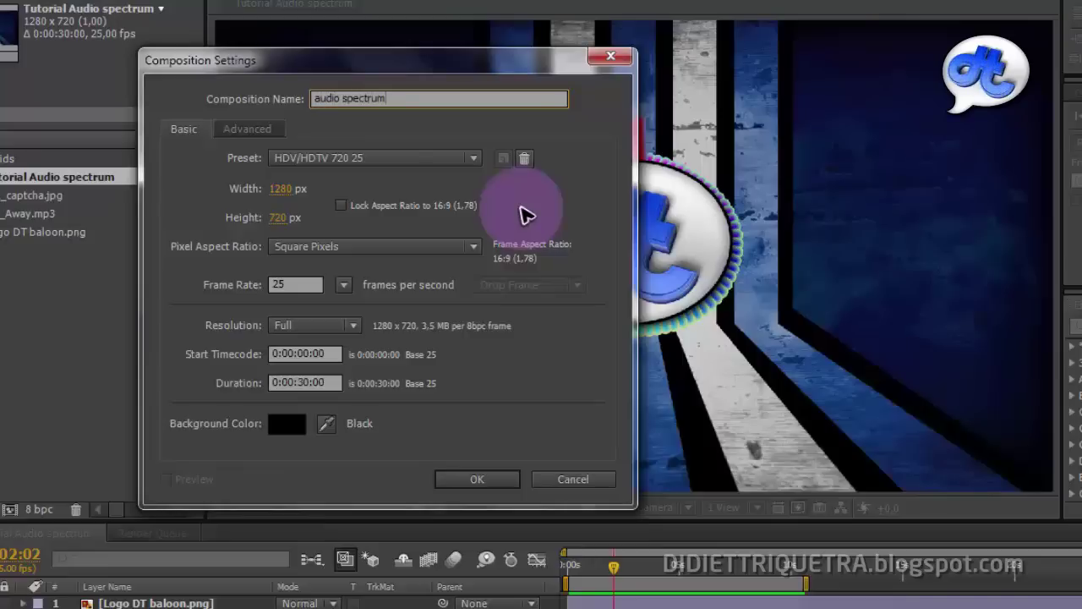
{"action": "left_click_drag", "start_coordinate": [554, 60], "coordinate": [602, 53]}
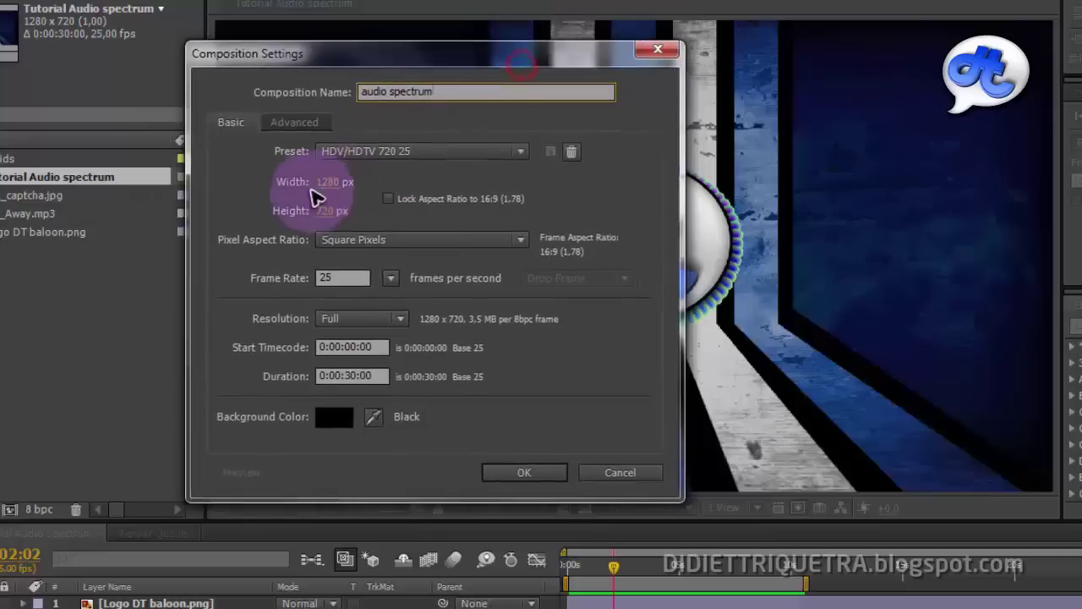
{"action": "left_click_drag", "start_coordinate": [439, 56], "coordinate": [471, 67]}
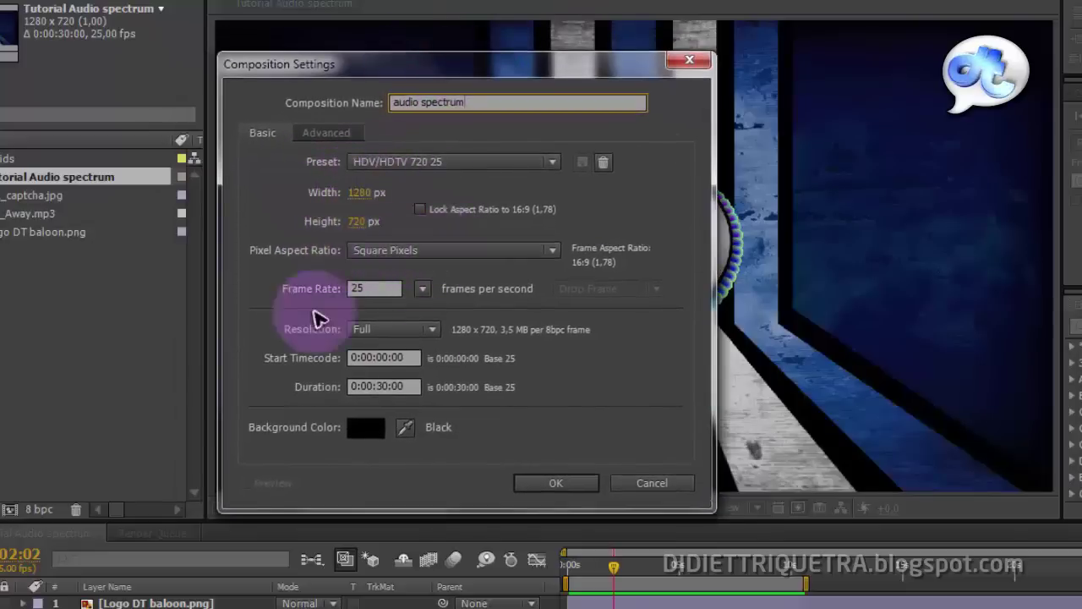
{"action": "left_click", "coordinate": [422, 290]}
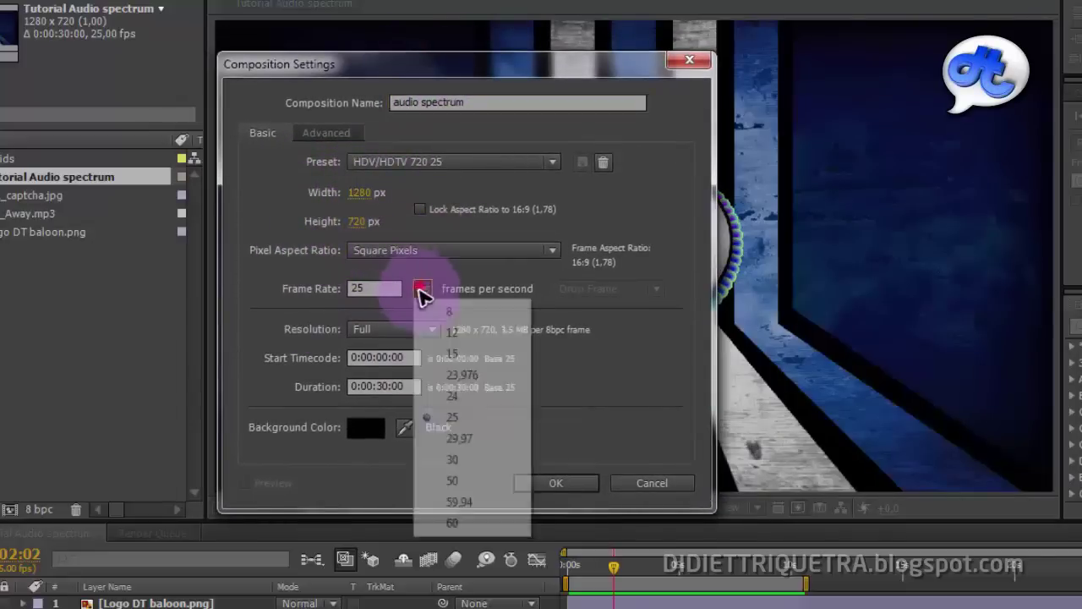
{"action": "left_click", "coordinate": [461, 438]}
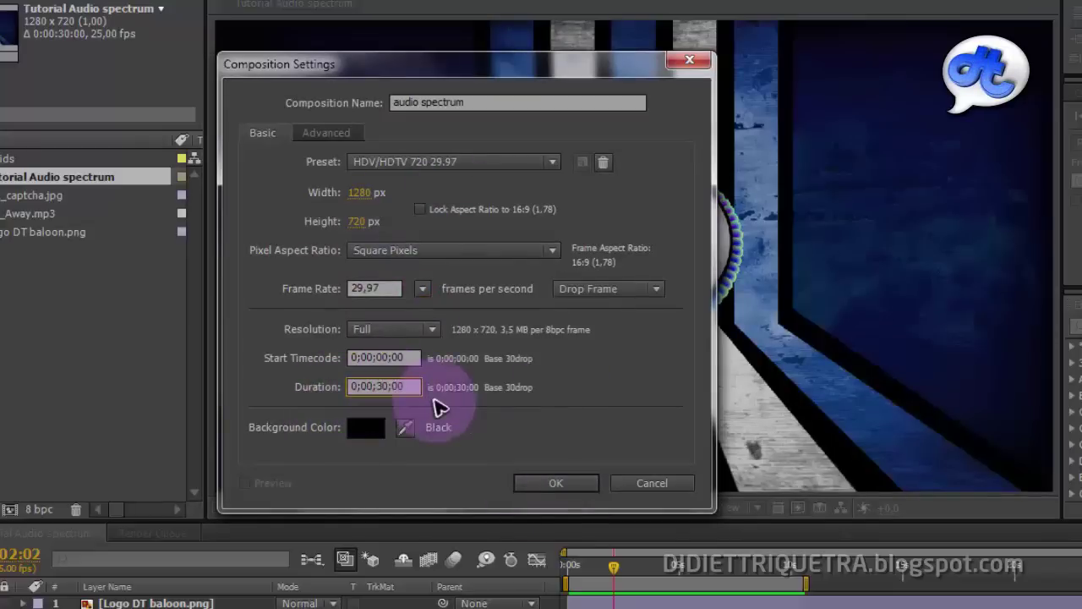
{"action": "left_click", "coordinate": [571, 483]}
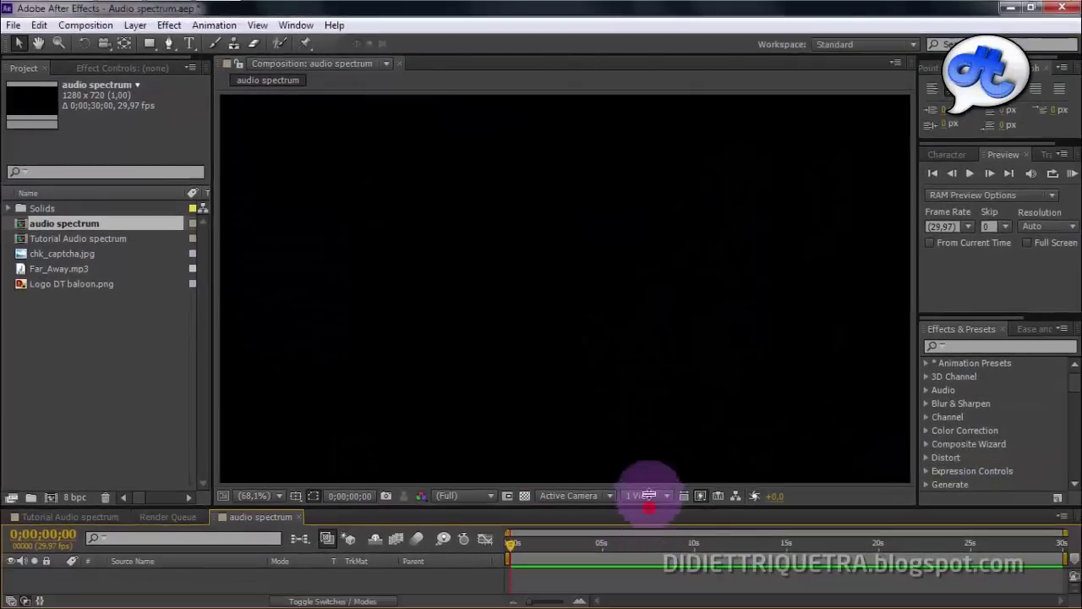
Enlarge the timeline area and place the audio spectrum composition ahead of the Render Queue.
{"action": "left_click_drag", "start_coordinate": [649, 499], "coordinate": [647, 466]}
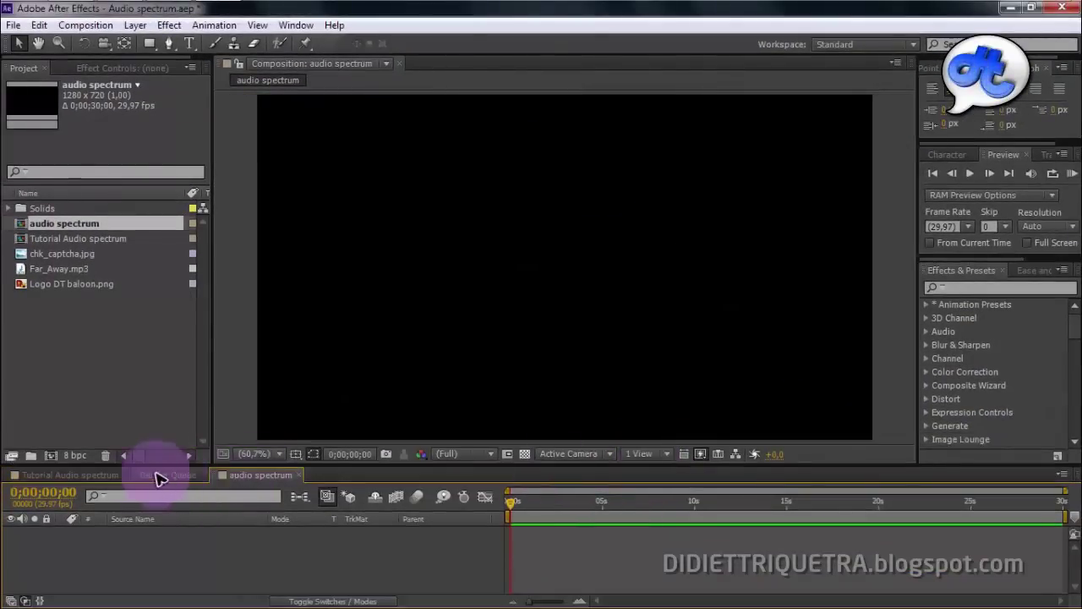
{"action": "left_click_drag", "start_coordinate": [159, 478], "coordinate": [229, 476]}
Open the Tutorial Audio spectrum composition and scrub back toward its start to review the reference animation.
{"action": "left_click", "coordinate": [98, 475]}
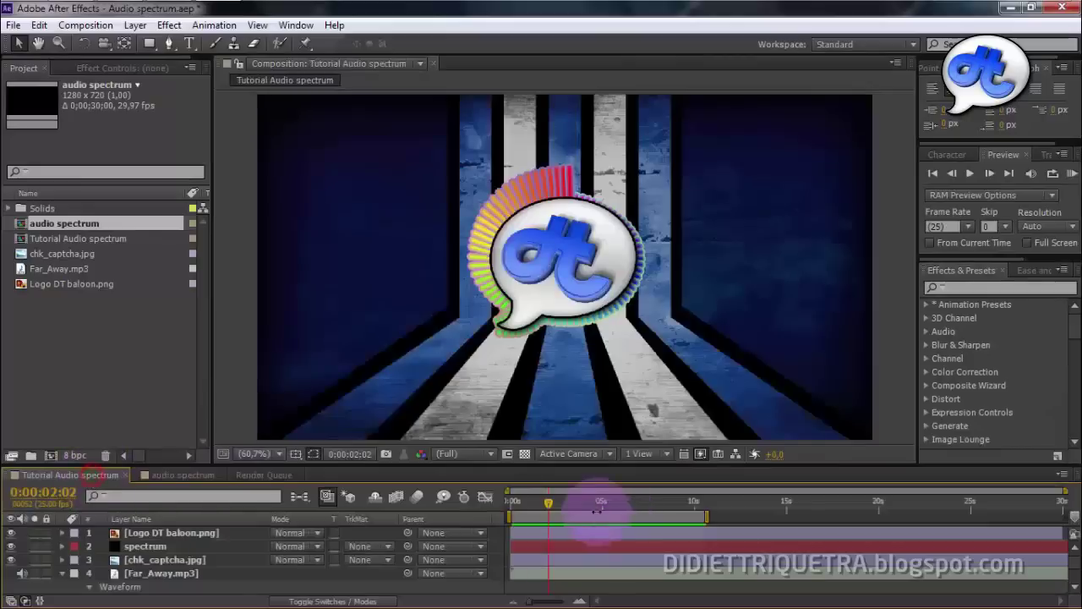
{"action": "left_click_drag", "start_coordinate": [549, 502], "coordinate": [519, 507]}
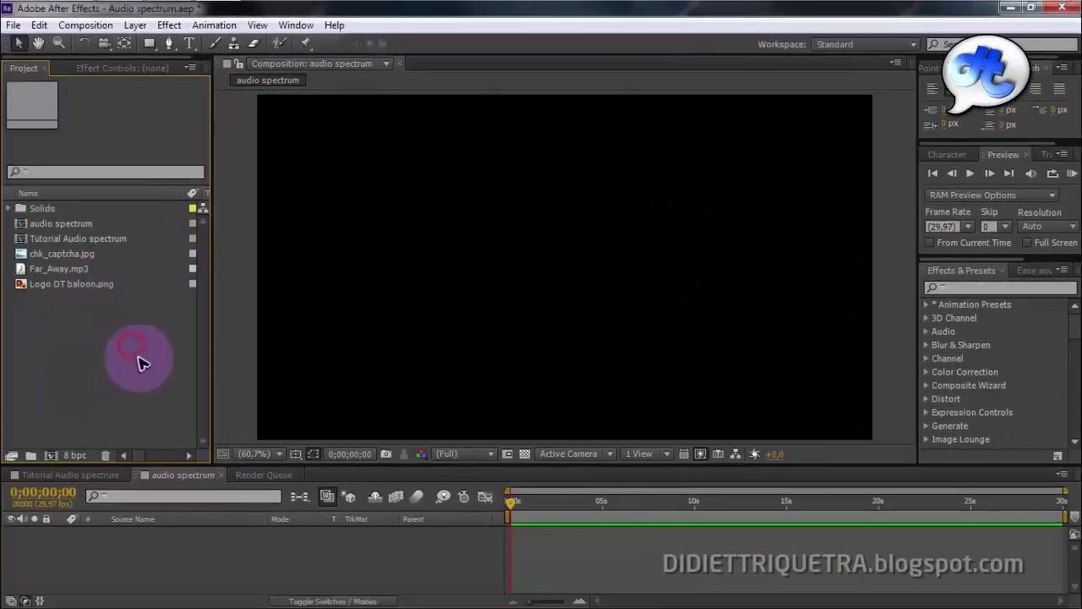
Switch to the project folder in Windows Explorer and preview chk_captcha.jpg, Logo DT baloon.png and Far_Away.mp3.
{"action": "left_click", "coordinate": [122, 582]}
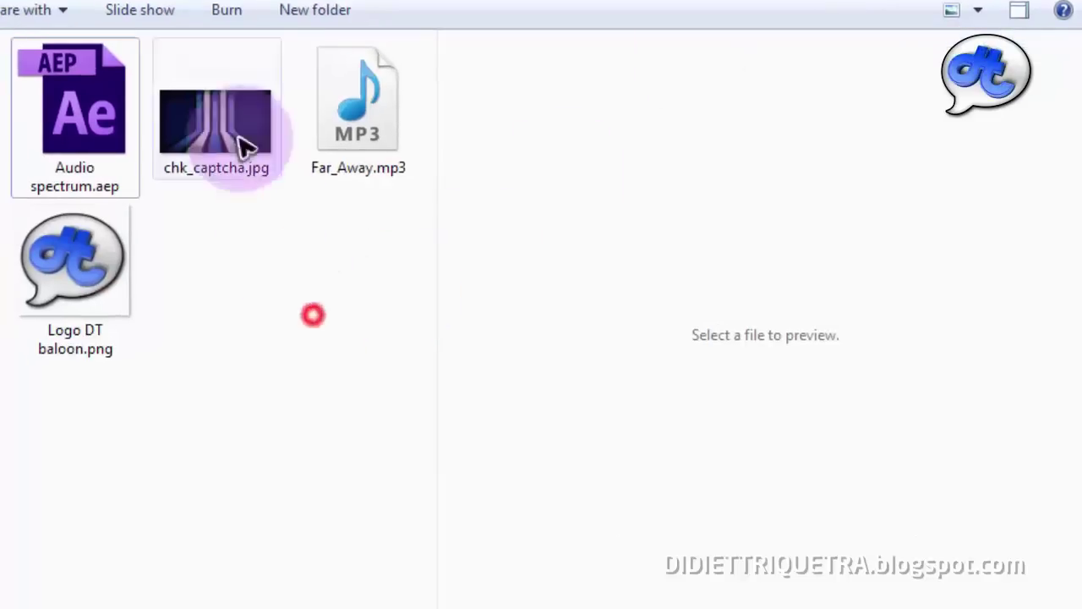
{"action": "left_click", "coordinate": [205, 123]}
{"action": "left_click", "coordinate": [95, 259]}
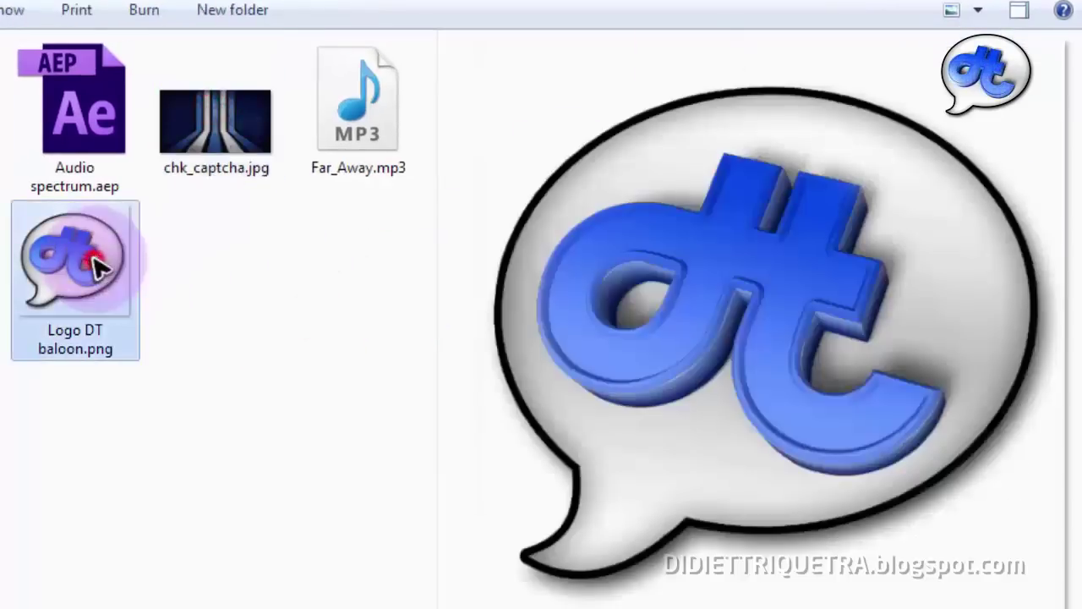
{"action": "left_click", "coordinate": [359, 135]}
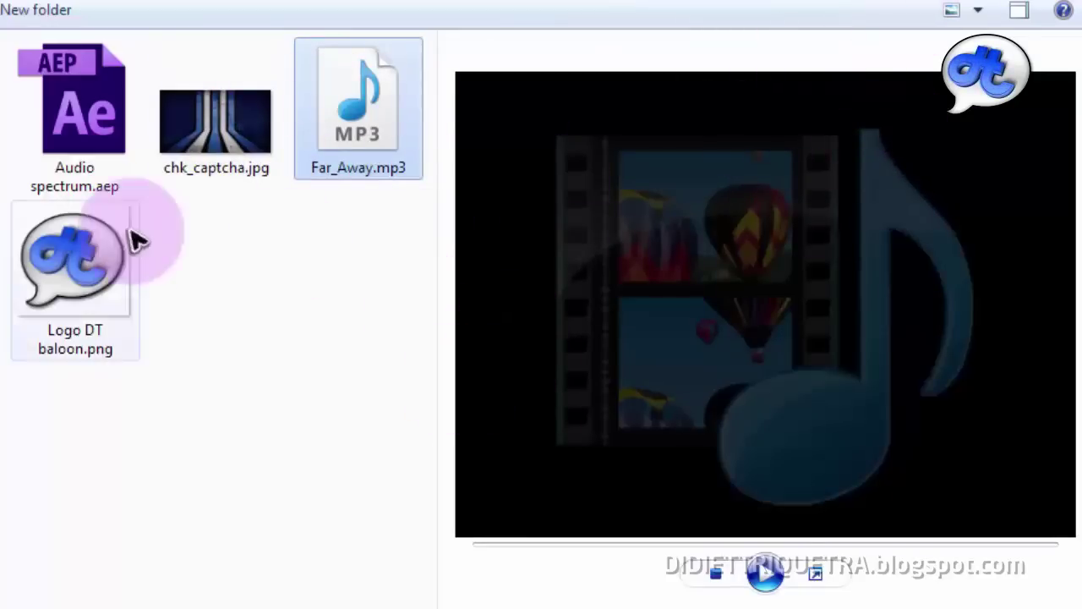
{"action": "left_click", "coordinate": [201, 120]}
{"action": "left_click", "coordinate": [349, 115]}
{"action": "key", "text": "Down"}
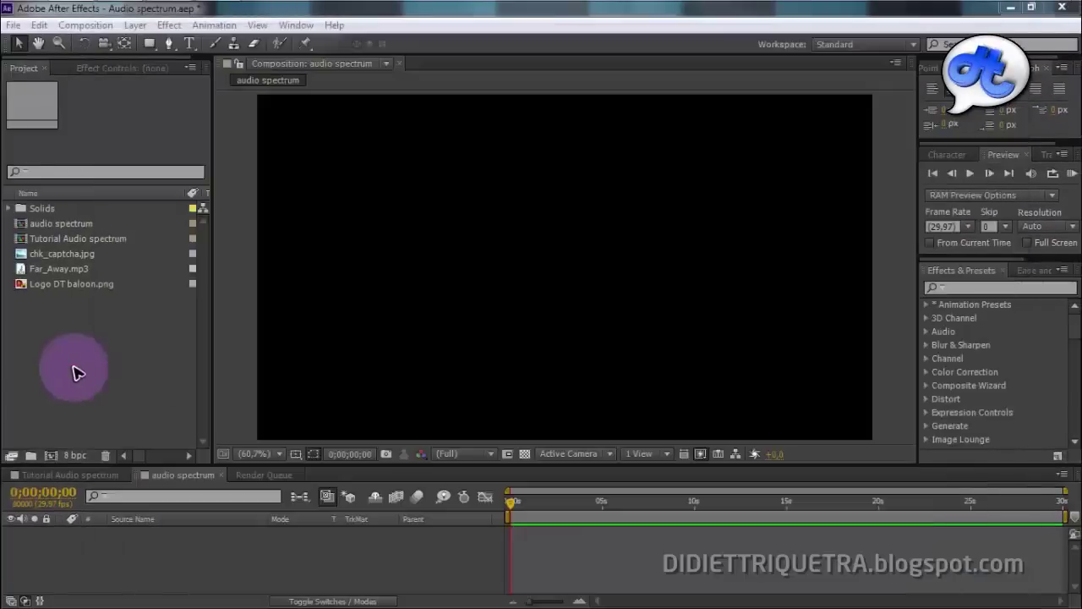
Back in After Effects, sort the project items by name and check the imported chk_captcha.jpg, Far_Away.mp3 and Logo DT baloon.png.
{"action": "left_click", "coordinate": [73, 372]}
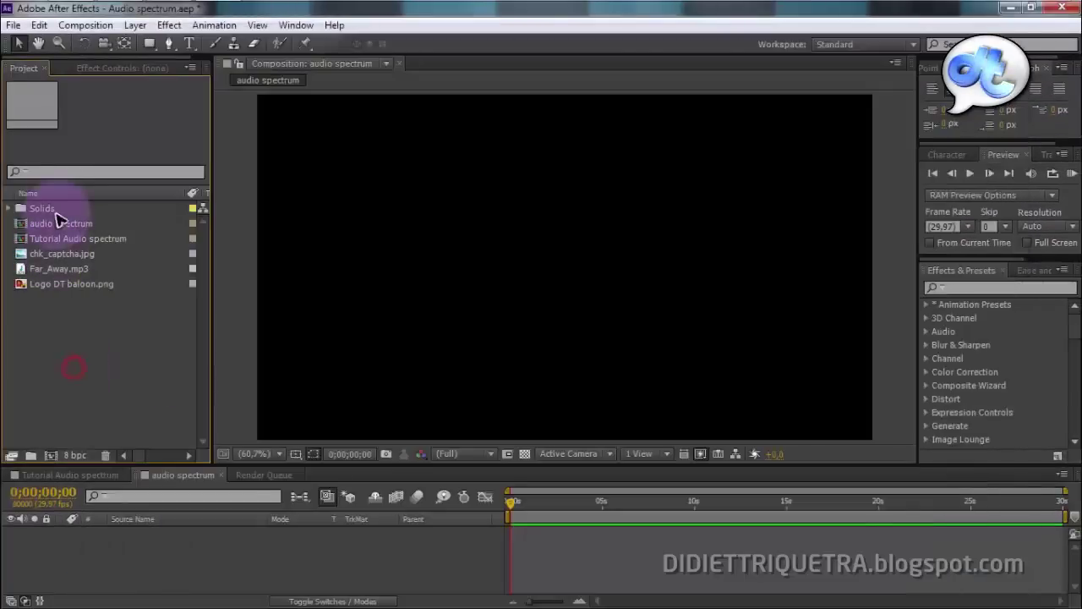
{"action": "left_click", "coordinate": [58, 194]}
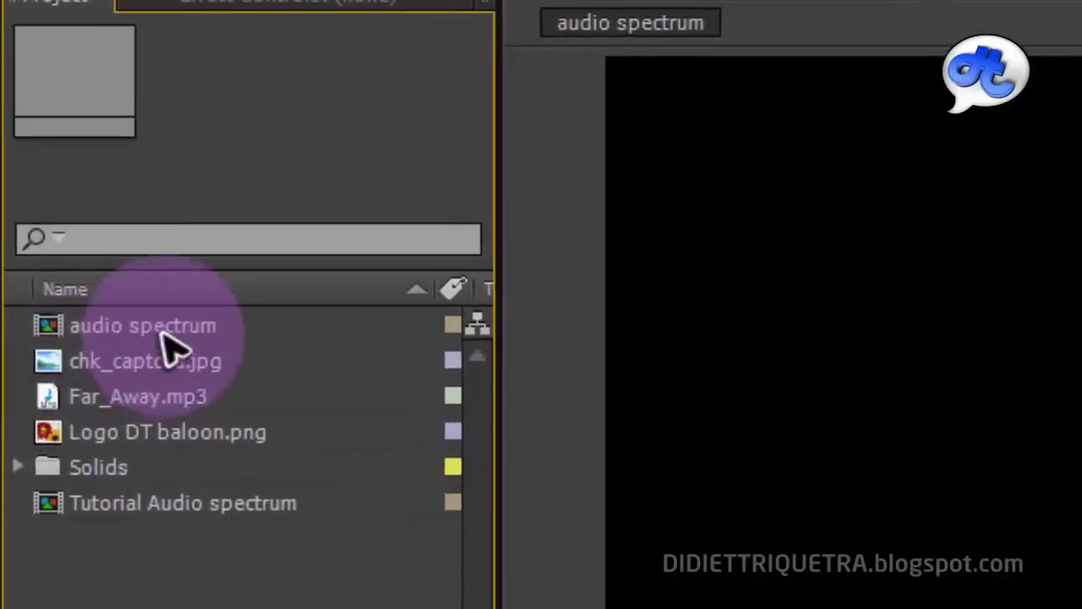
{"action": "left_click", "coordinate": [156, 368]}
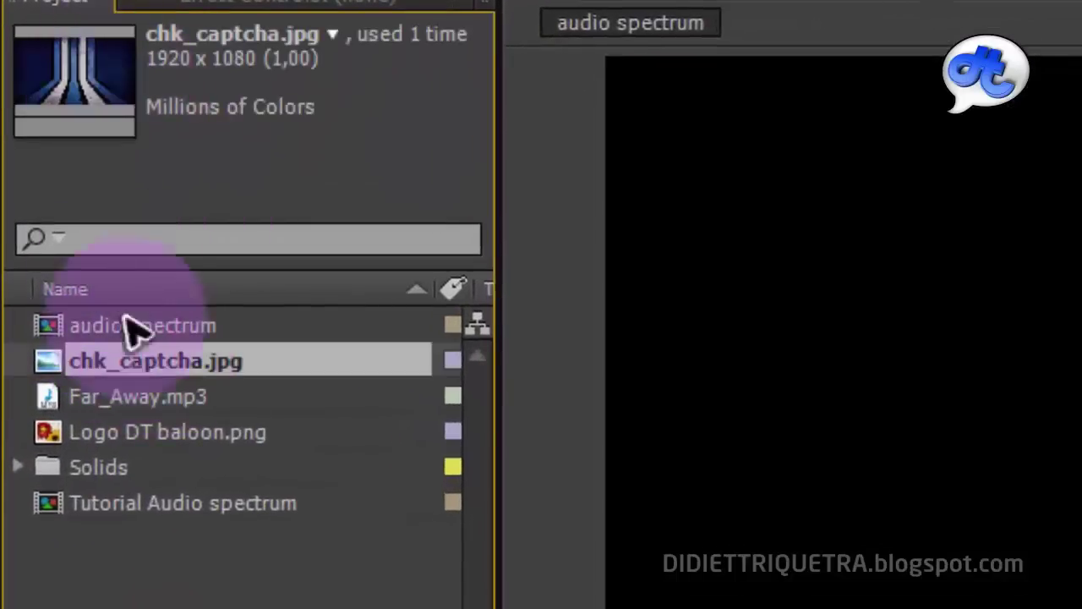
{"action": "left_click", "coordinate": [152, 403]}
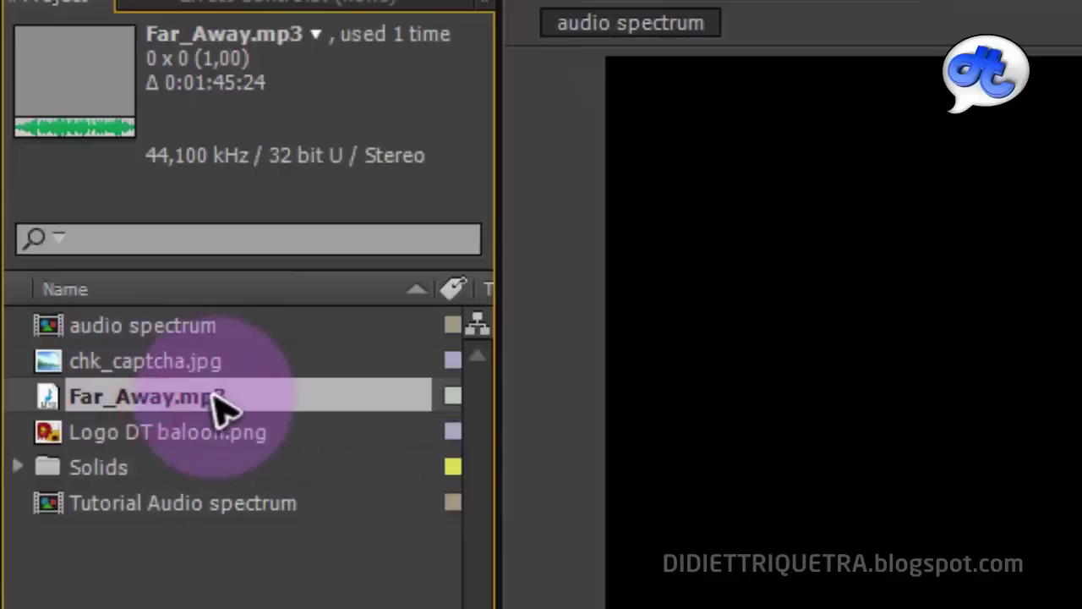
{"action": "left_click", "coordinate": [244, 435]}
{"action": "left_click", "coordinate": [195, 602]}
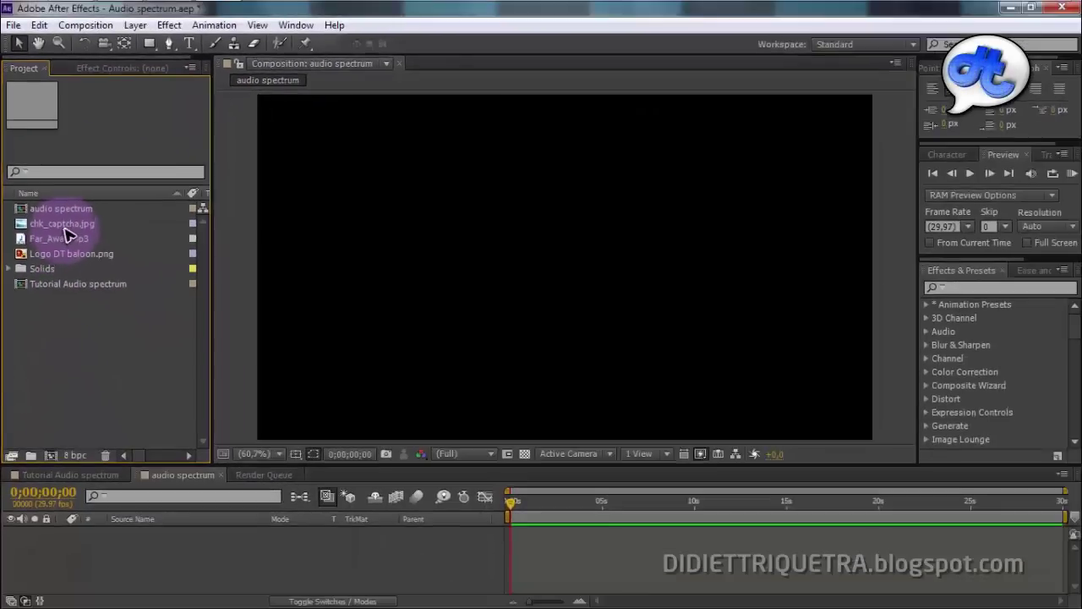
Add chk_captcha.jpg as the background layer of the audio spectrum composition.
{"action": "left_click_drag", "start_coordinate": [68, 230], "coordinate": [254, 541]}
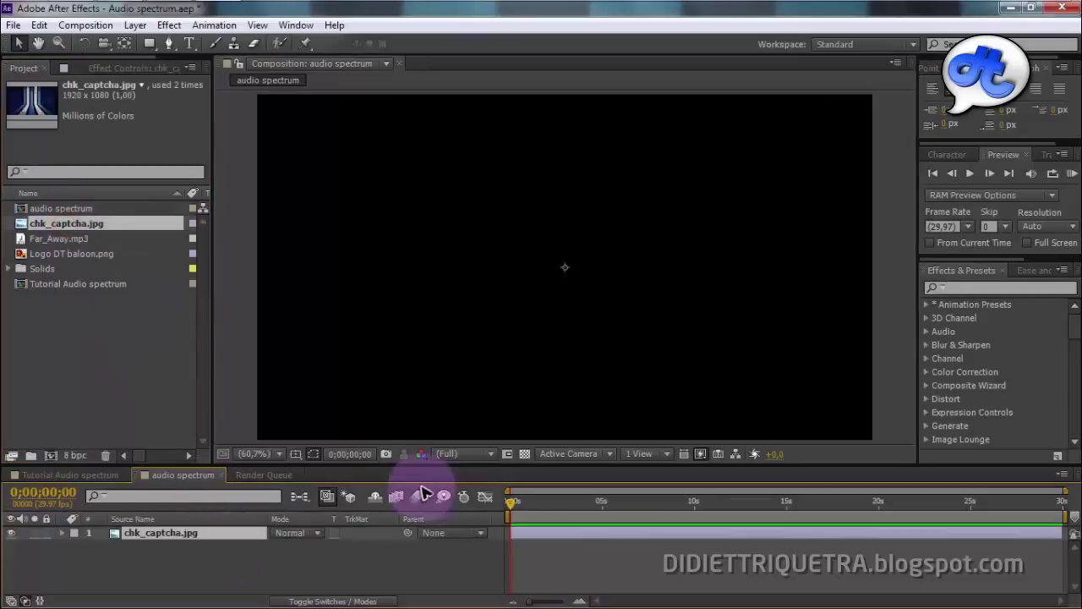
{"action": "left_click", "coordinate": [625, 163]}
{"action": "scroll", "coordinate": [575, 237], "scroll_direction": "down", "scroll_amount": 3}
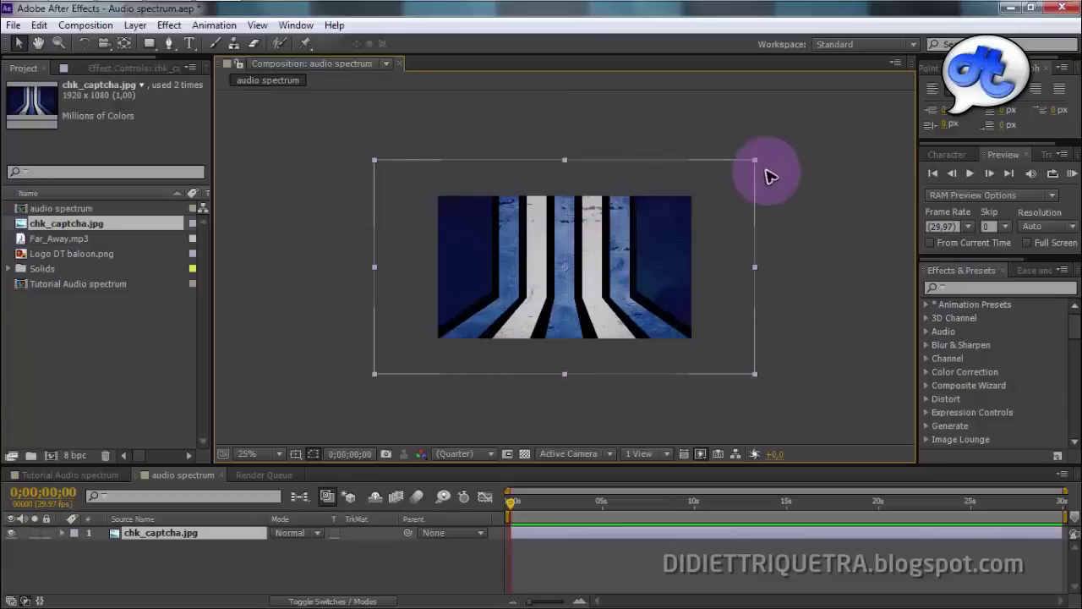
Resize the chk_captcha.jpg background layer to the frame with the Fit to Comp transform.
{"action": "left_click_drag", "start_coordinate": [755, 160], "coordinate": [792, 189]}
{"action": "key", "text": "ctrl+z"}
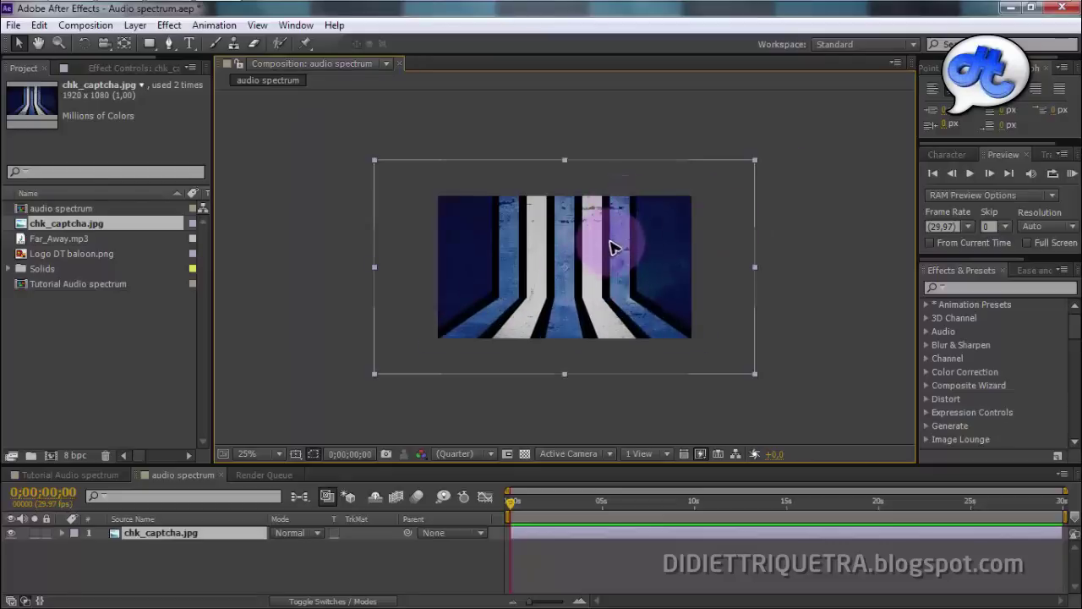
{"action": "right_click", "coordinate": [592, 250]}
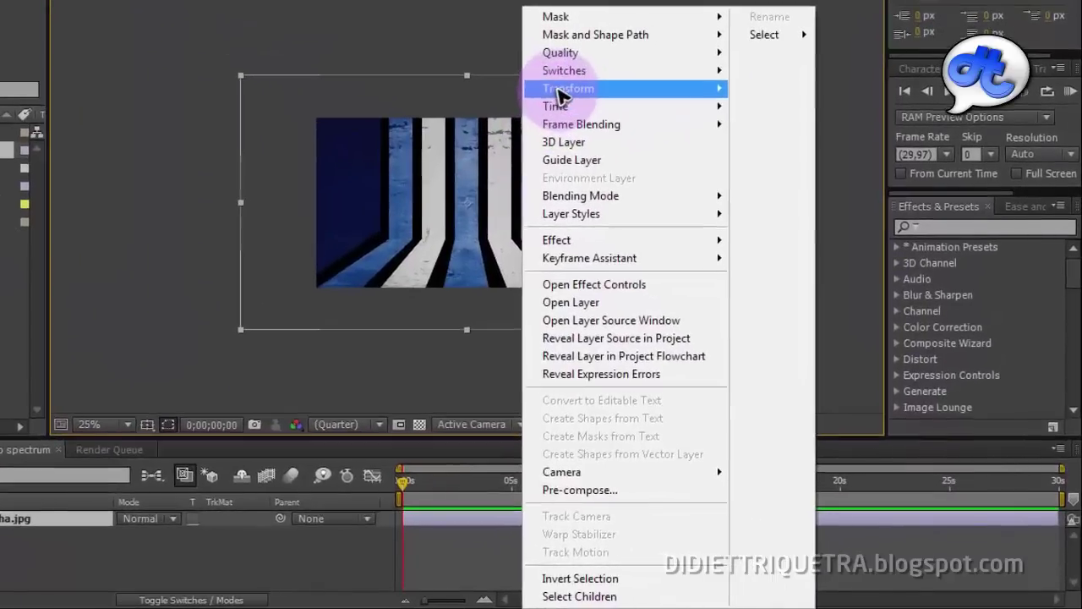
{"action": "mouse_move", "coordinate": [744, 157]}
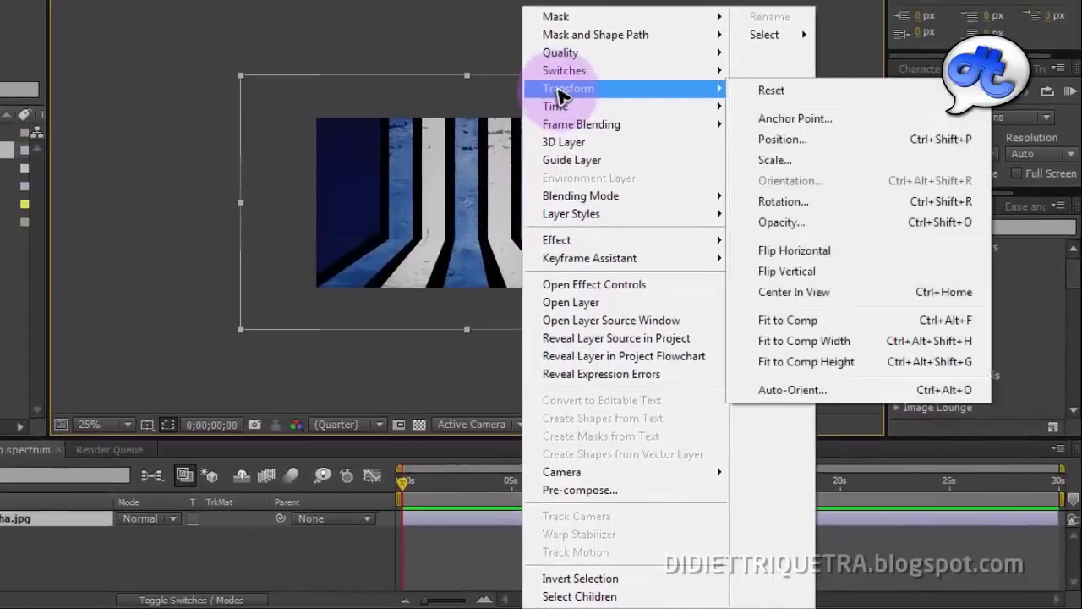
{"action": "left_click", "coordinate": [783, 326]}
{"action": "key", "text": "period"}
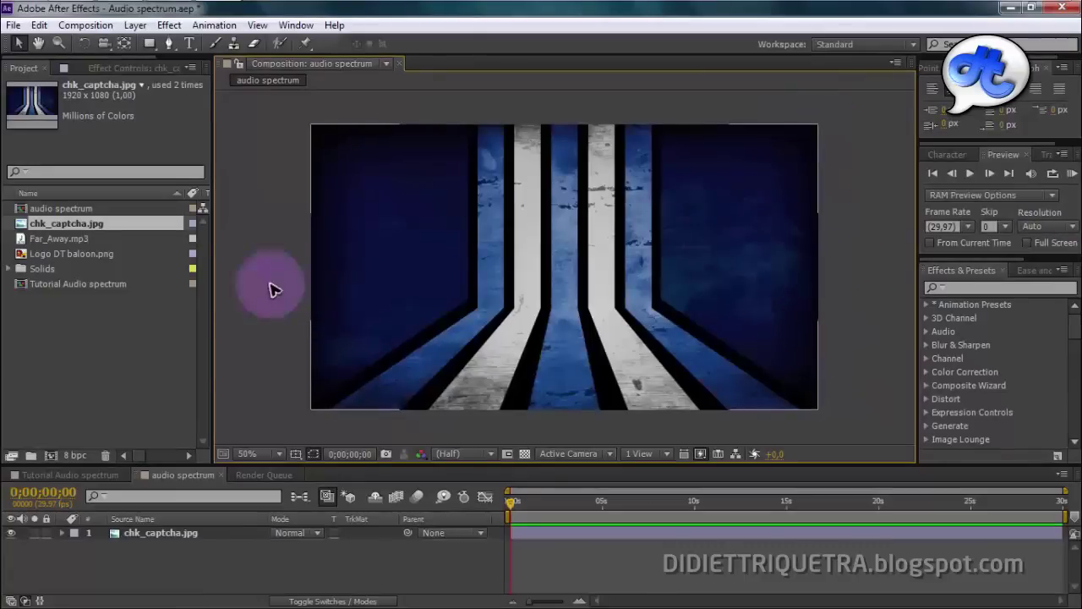
Place Logo DT baloon.png at the centre of the composition and scale it down to about a third of its size.
{"action": "left_click", "coordinate": [58, 255]}
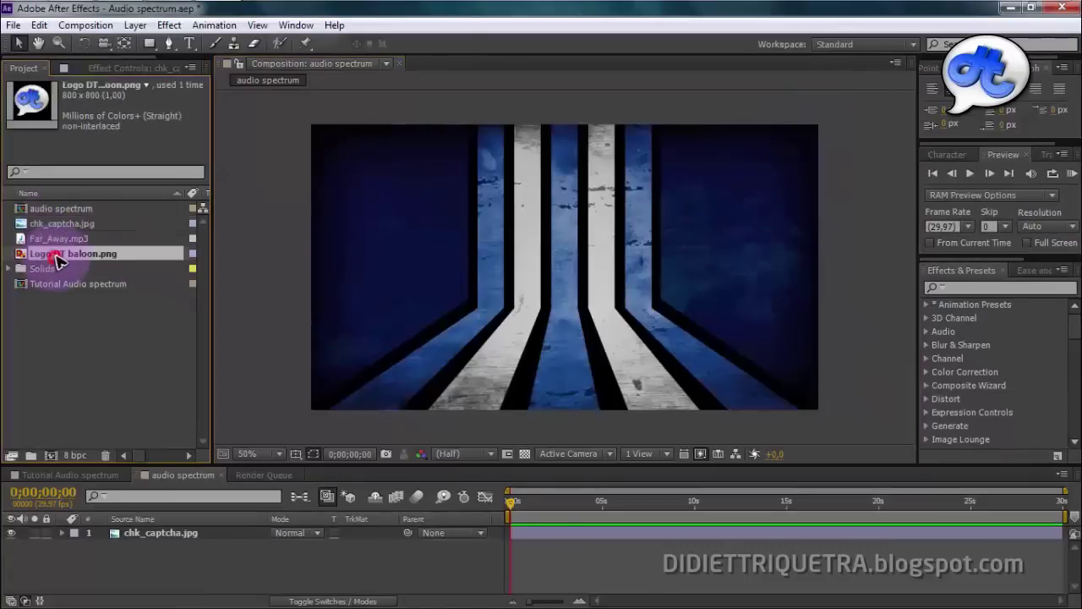
{"action": "left_click_drag", "start_coordinate": [58, 259], "coordinate": [565, 276]}
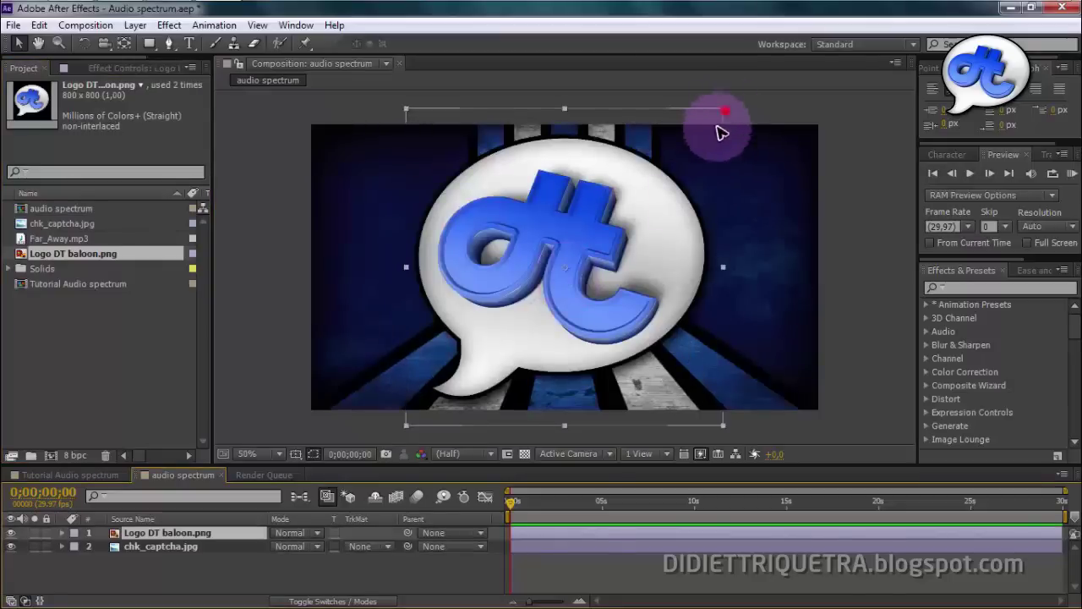
{"action": "left_click_drag", "start_coordinate": [717, 127], "coordinate": [642, 214]}
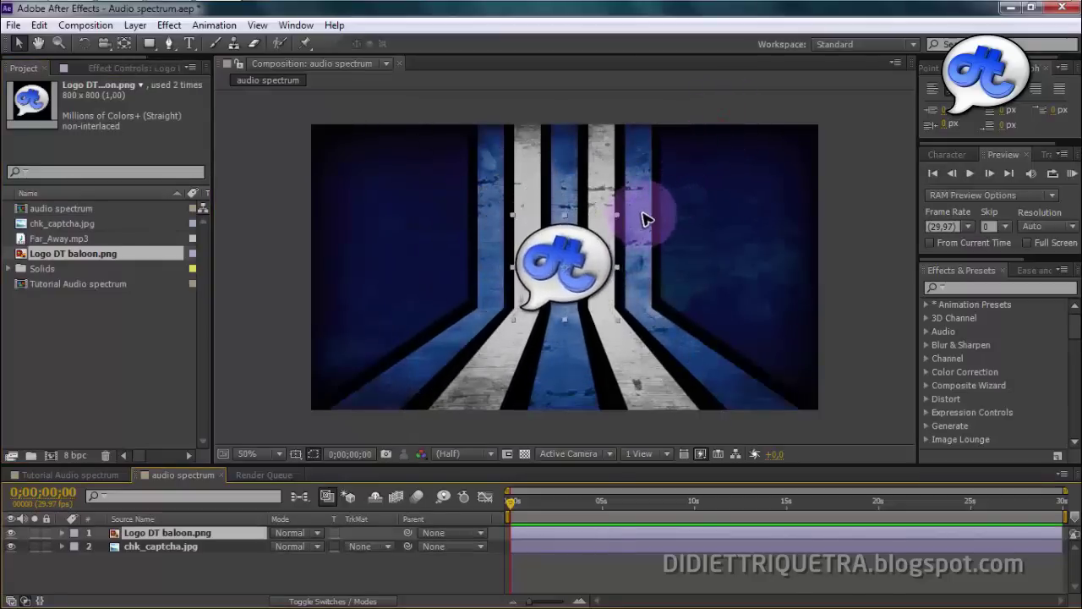
{"action": "left_click", "coordinate": [253, 266]}
Add Far_Away.mp3 as the bottom layer of the audio spectrum composition, beneath chk_captcha.jpg.
{"action": "left_click", "coordinate": [51, 239]}
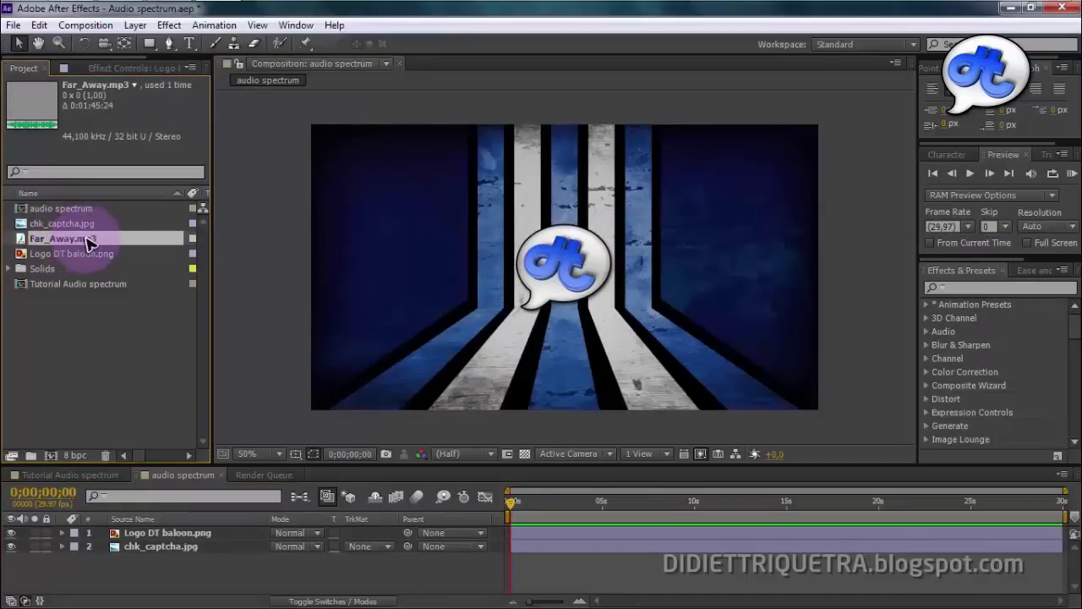
{"action": "left_click_drag", "start_coordinate": [89, 243], "coordinate": [155, 554]}
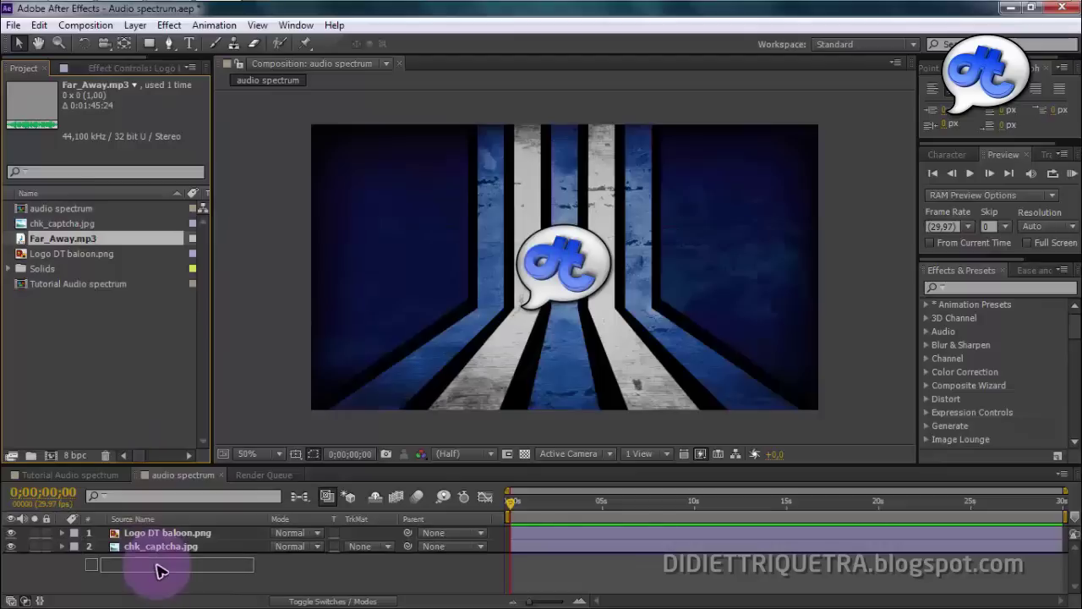
{"action": "left_click_drag", "start_coordinate": [161, 571], "coordinate": [162, 571]}
Scrub the new composition to about 5 seconds and open the Tutorial Audio spectrum composition for comparison.
{"action": "left_click_drag", "start_coordinate": [512, 501], "coordinate": [607, 512]}
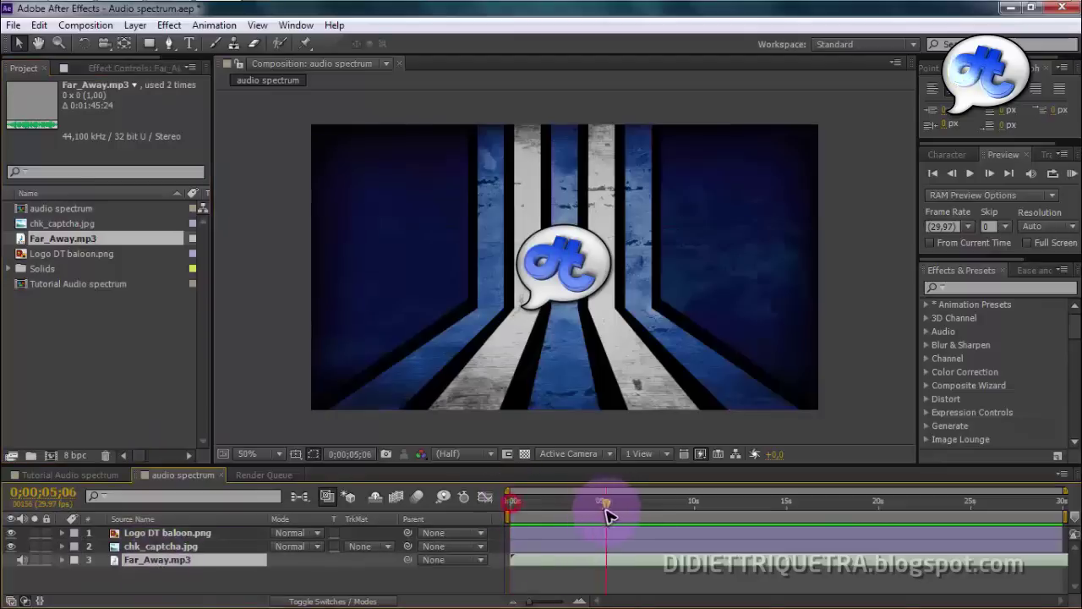
{"action": "left_click", "coordinate": [84, 477]}
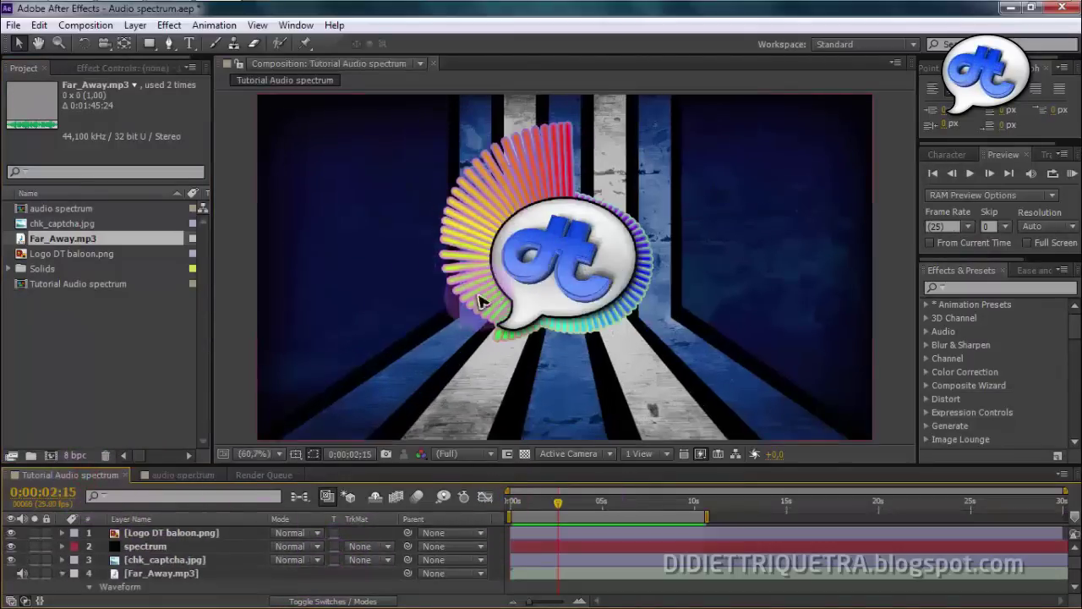
Create a black 1280 x 720 px solid named spectrum as the top layer of the audio spectrum composition.
{"action": "left_click", "coordinate": [181, 474]}
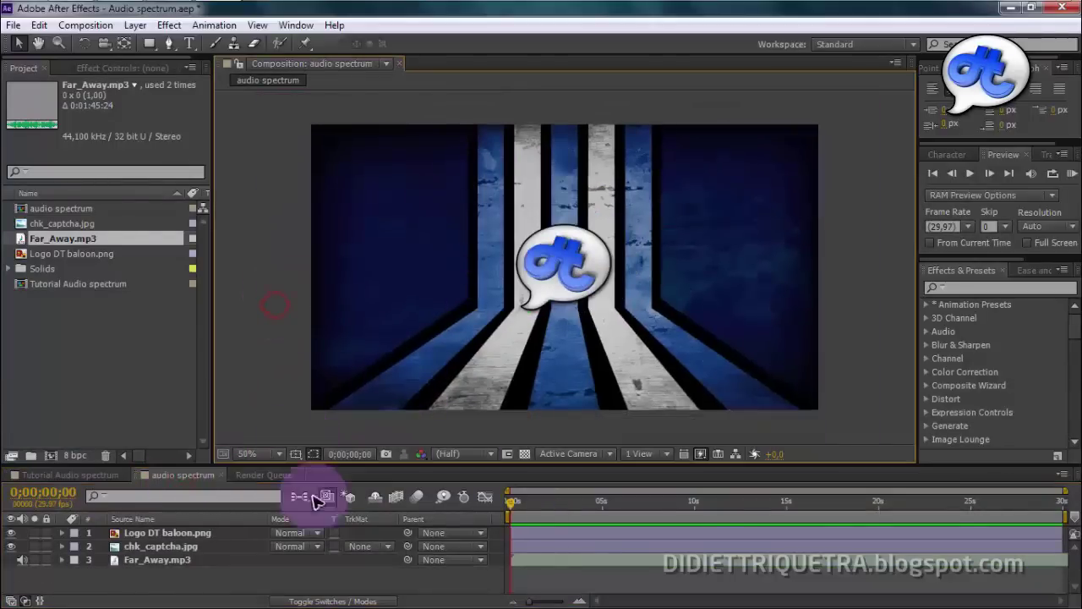
{"action": "right_click", "coordinate": [366, 580]}
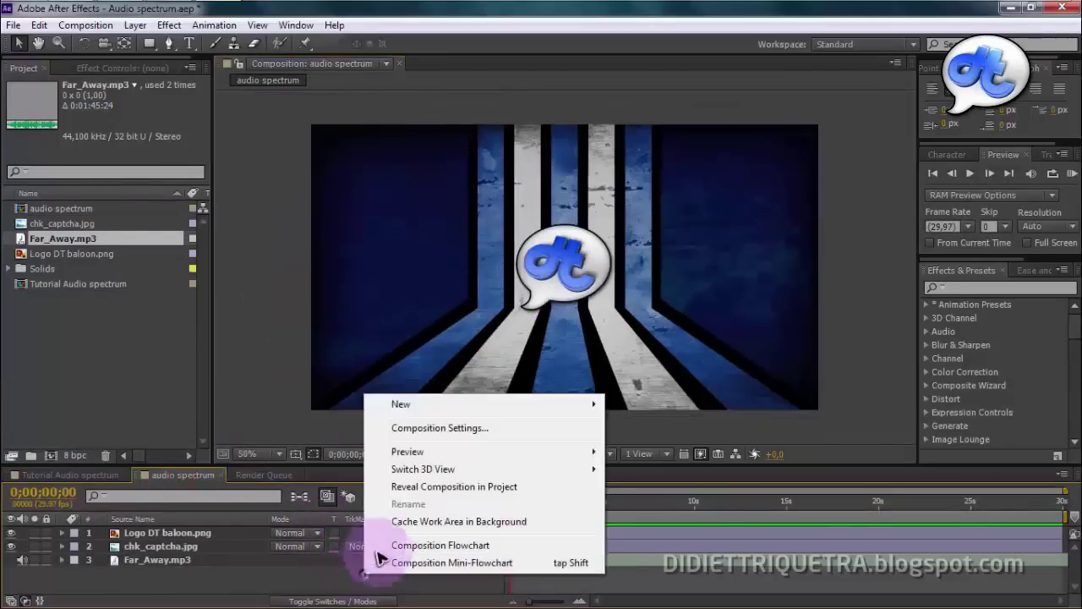
{"action": "left_click", "coordinate": [411, 404]}
{"action": "left_click", "coordinate": [584, 404]}
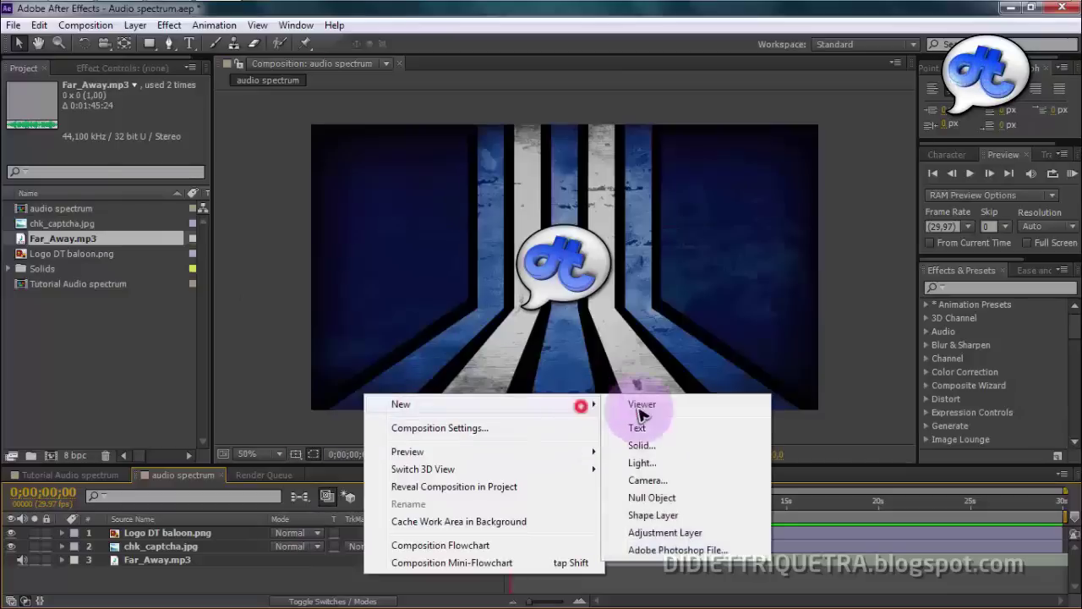
{"action": "left_click", "coordinate": [583, 405]}
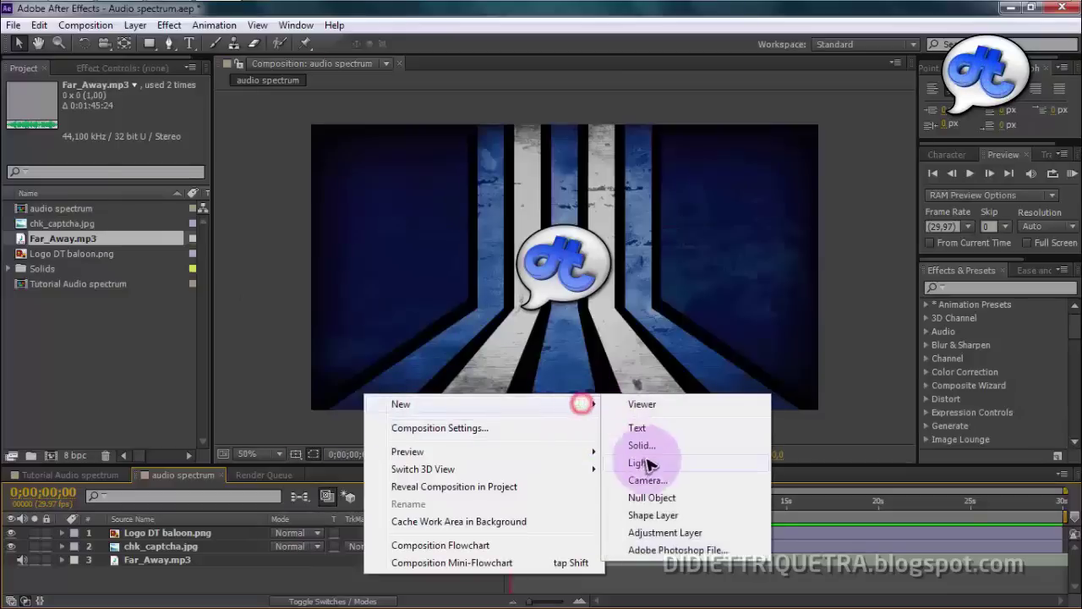
{"action": "left_click", "coordinate": [652, 447]}
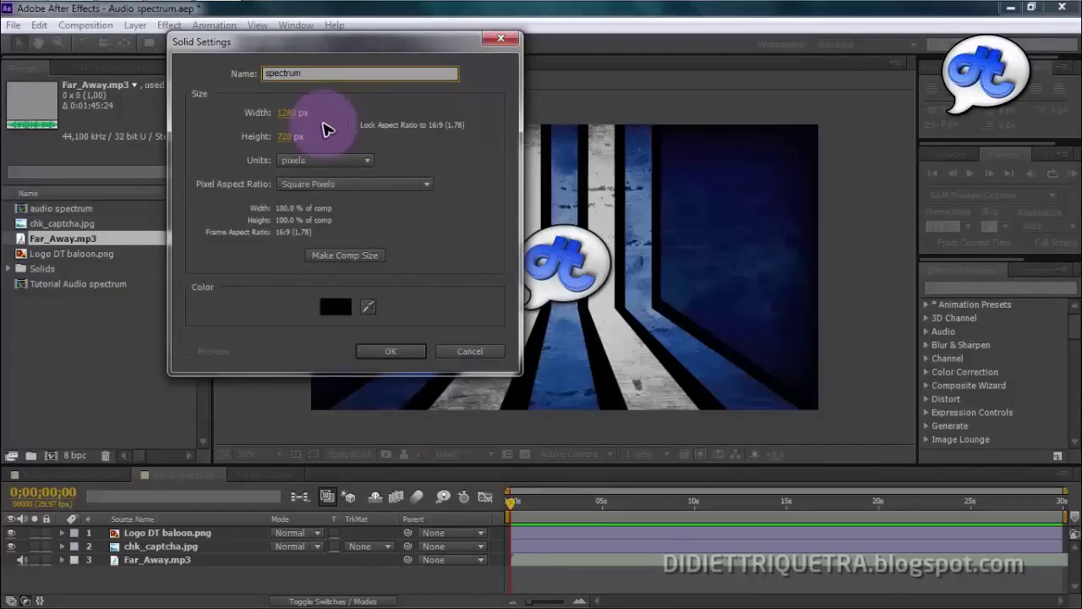
{"action": "left_click_drag", "start_coordinate": [367, 43], "coordinate": [418, 116]}
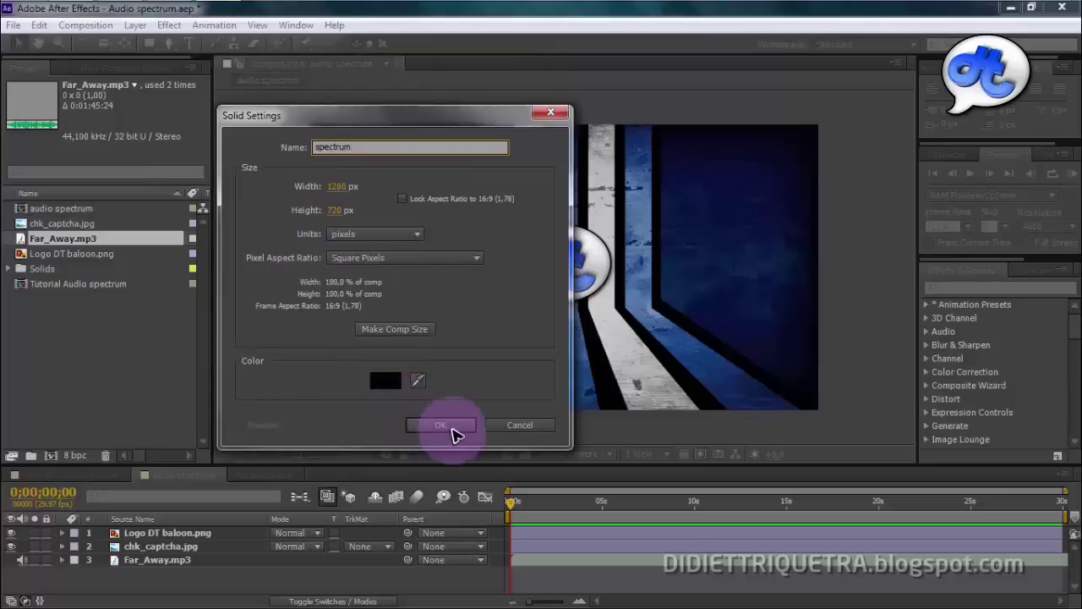
{"action": "left_click", "coordinate": [440, 424]}
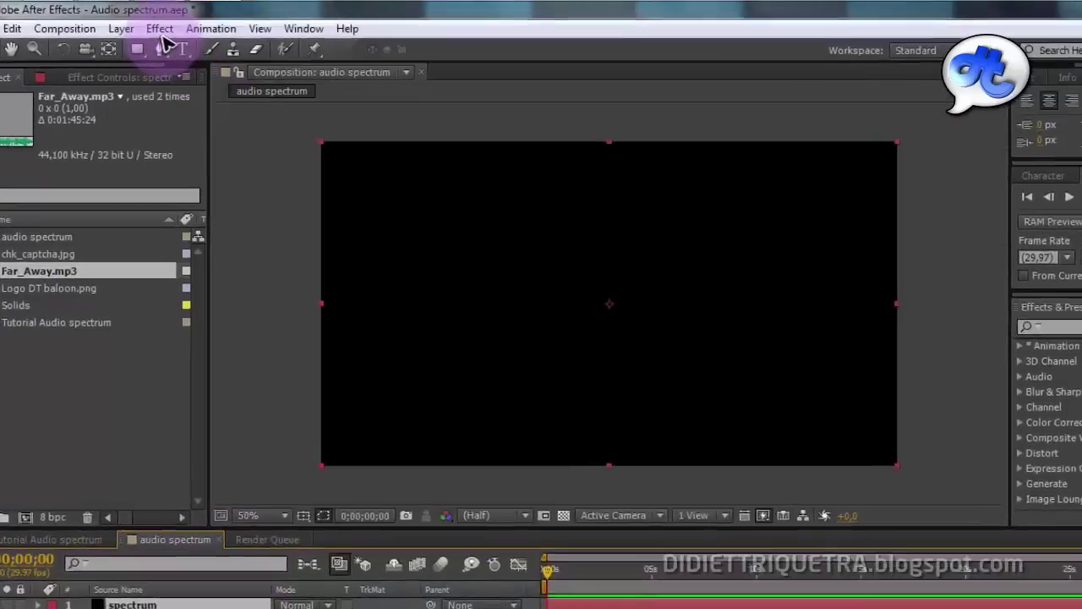
{"action": "left_click", "coordinate": [170, 26]}
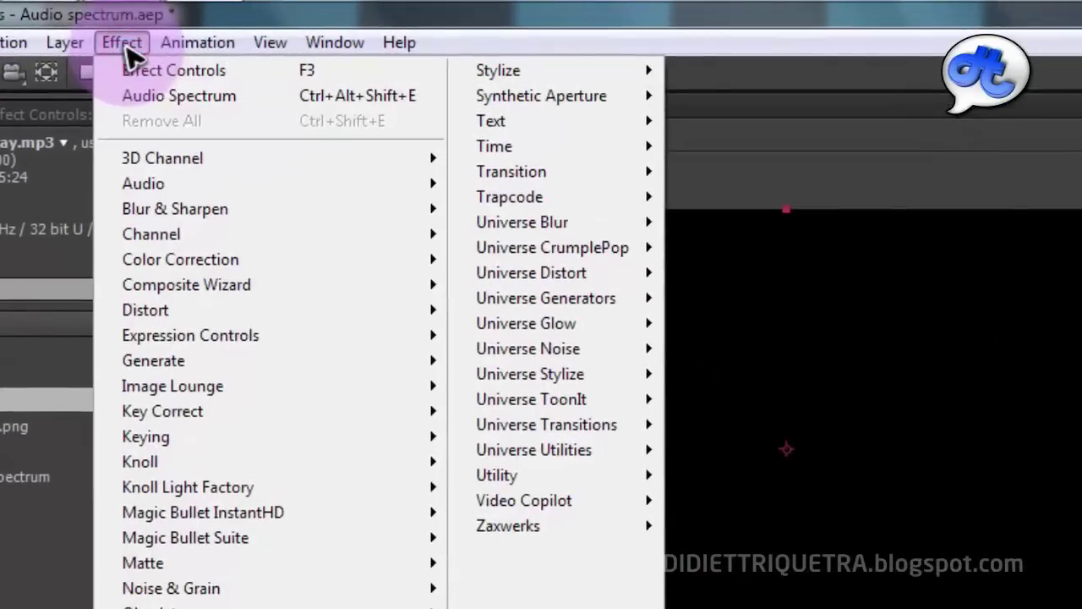
{"action": "left_click", "coordinate": [125, 49]}
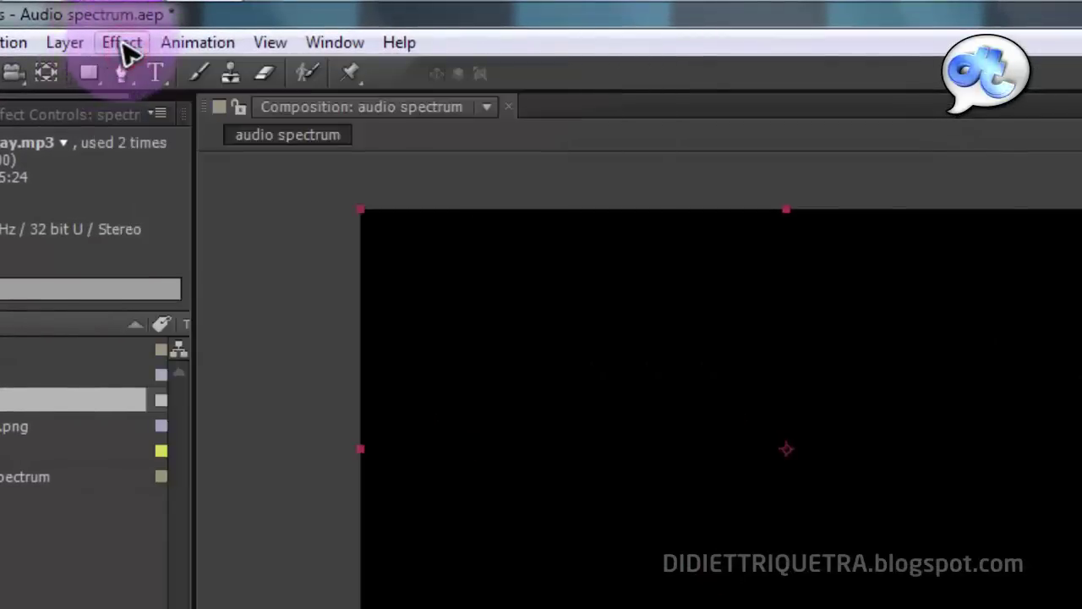
{"action": "left_click", "coordinate": [123, 44]}
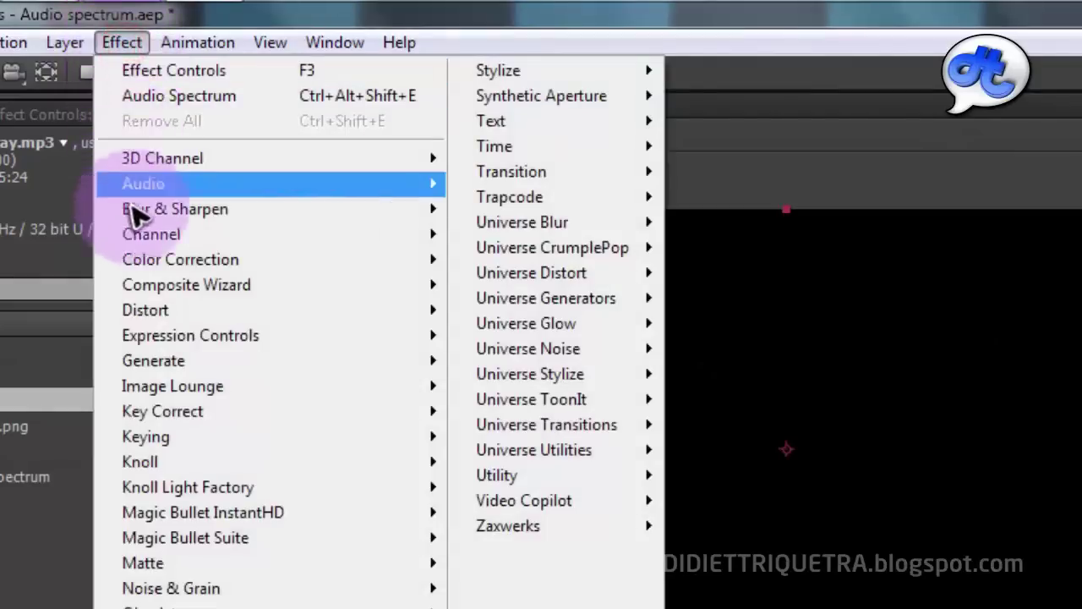
{"action": "mouse_move", "coordinate": [161, 363]}
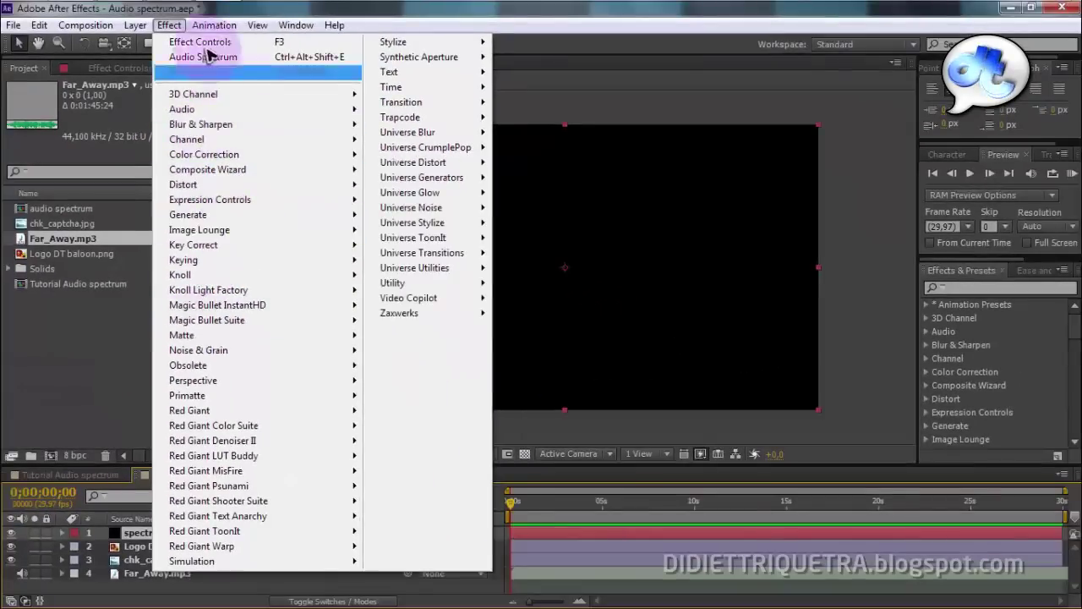
{"action": "left_click", "coordinate": [181, 26]}
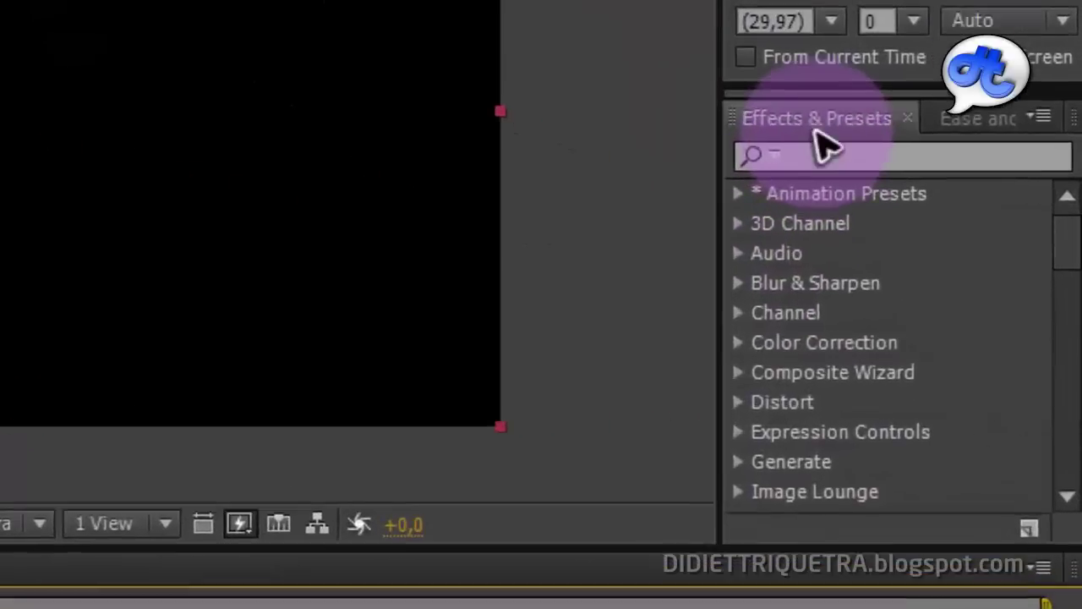
Find the Audio Spectrum effect by searching the effects for "audio spectr" and apply it to the spectrum layer.
{"action": "left_click", "coordinate": [829, 152]}
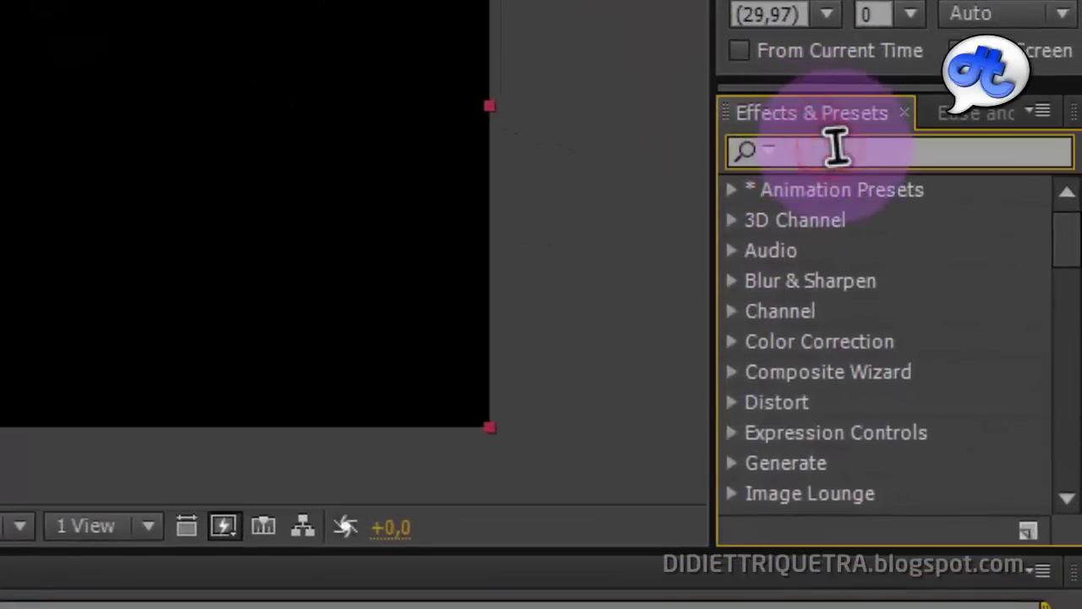
{"action": "type", "text": "aduio"}
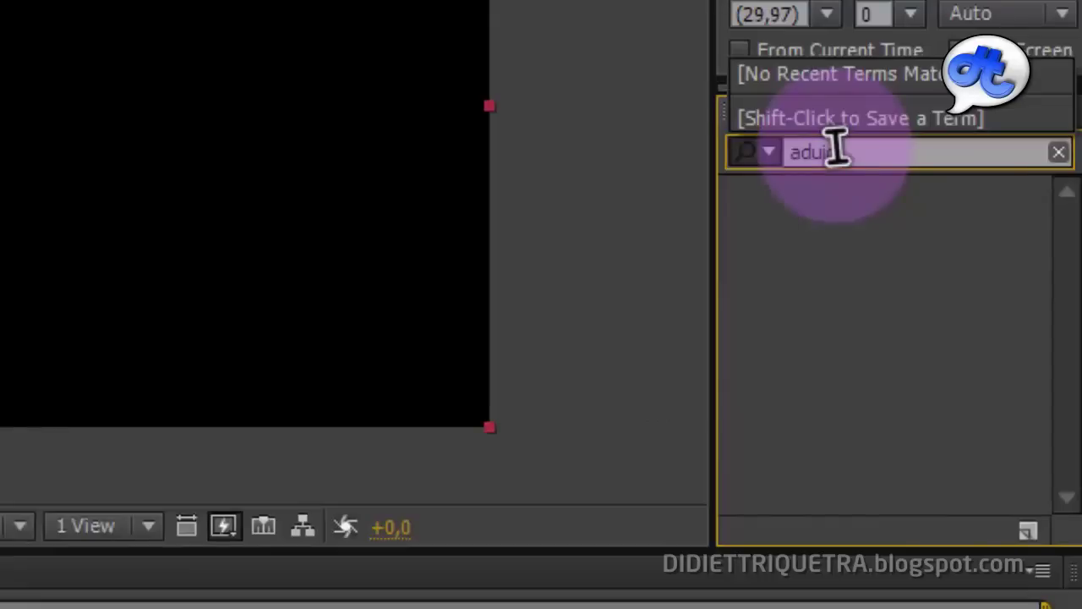
{"action": "key", "text": "BackSpace"}
{"action": "key", "text": "BackSpace"}
{"action": "type", "text": "us"}
{"action": "key", "text": "BackSpace"}
{"action": "type", "text": "dio"}
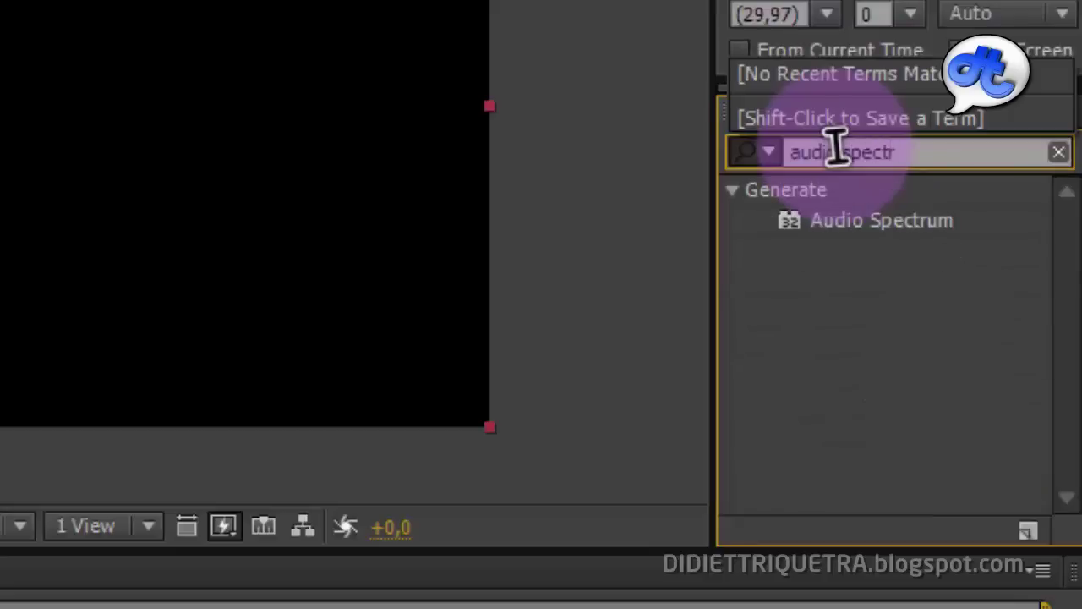
{"action": "type", "text": " spectr"}
{"action": "left_click_drag", "start_coordinate": [899, 229], "coordinate": [303, 375]}
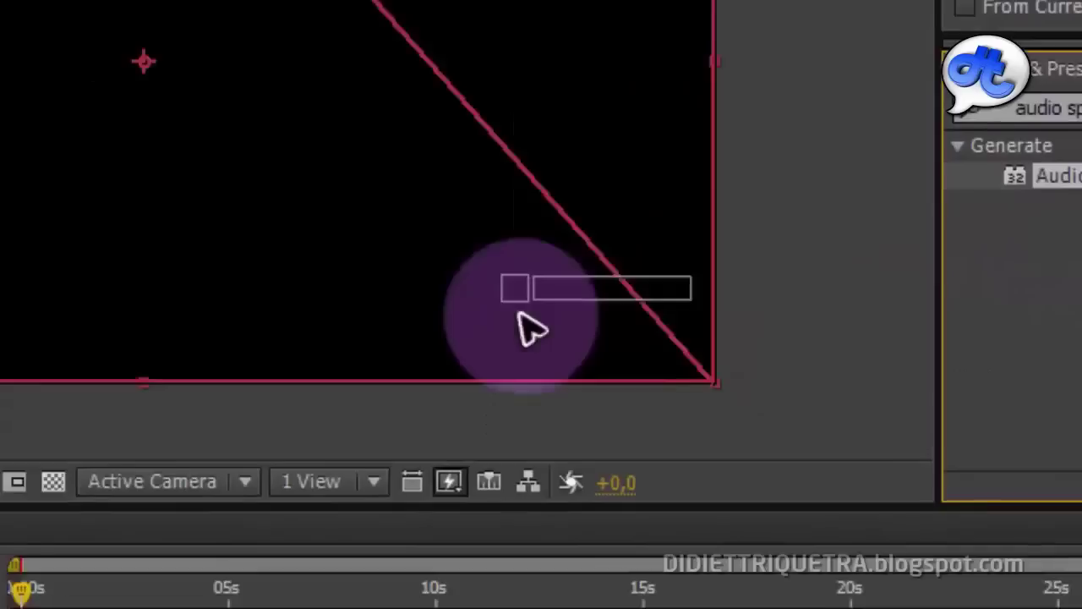
{"action": "left_click_drag", "start_coordinate": [524, 330], "coordinate": [390, 441]}
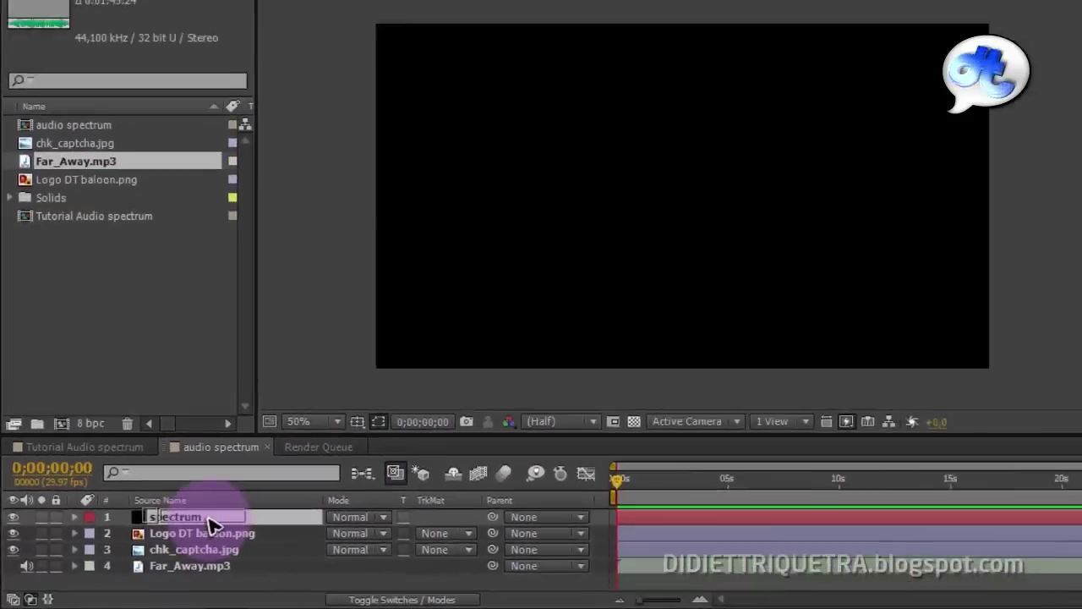
{"action": "left_click_drag", "start_coordinate": [212, 524], "coordinate": [208, 523]}
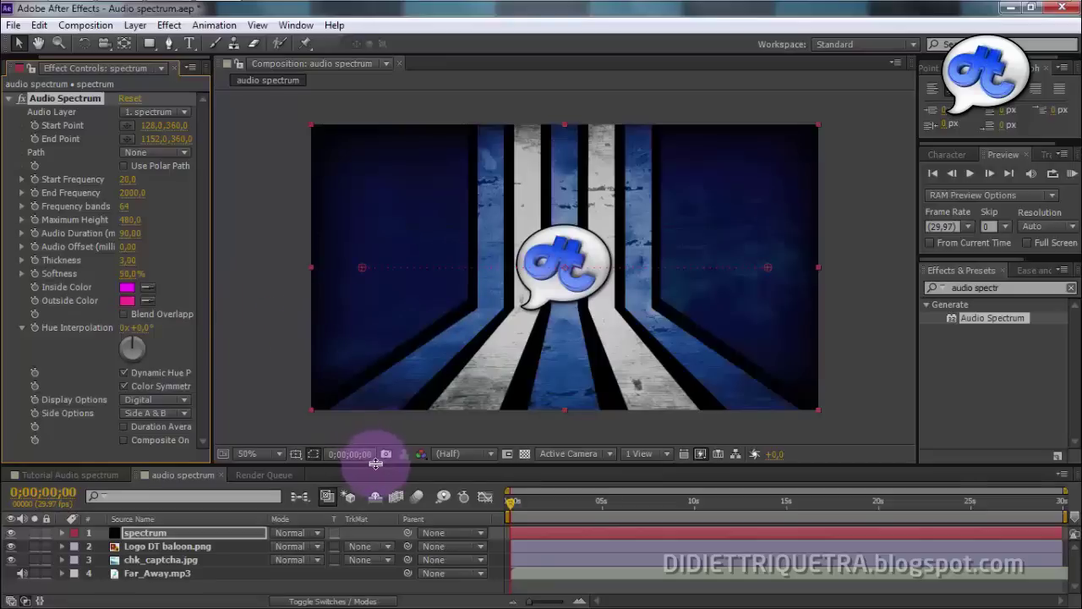
Set the Audio Spectrum effect's Inside Color to white (FFFFFF) and its Outside Color to near-white.
{"action": "left_click_drag", "start_coordinate": [376, 464], "coordinate": [393, 416]}
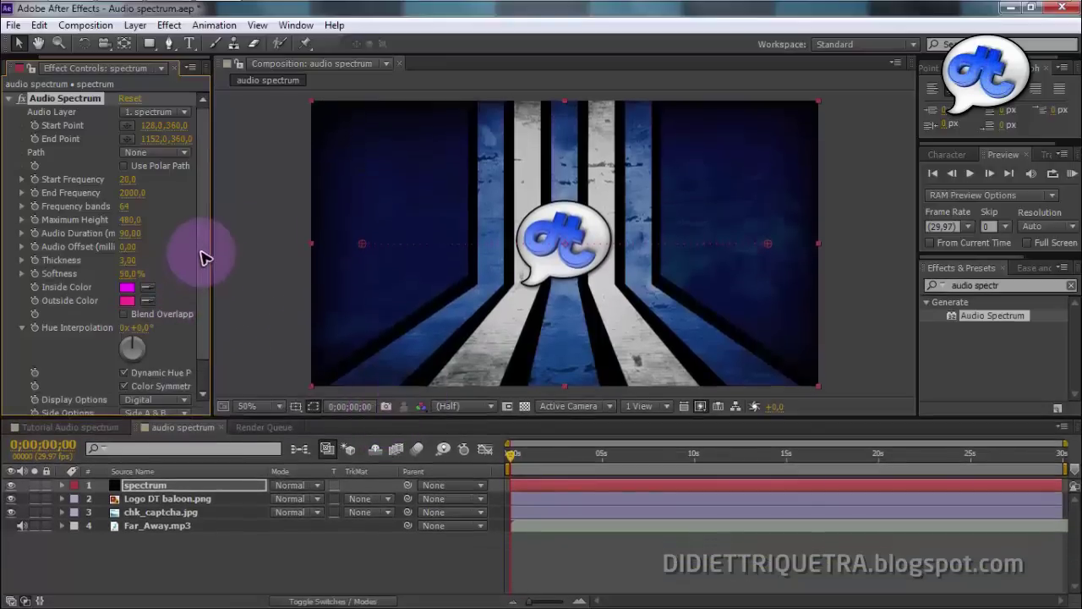
{"action": "left_click_drag", "start_coordinate": [203, 258], "coordinate": [138, 286]}
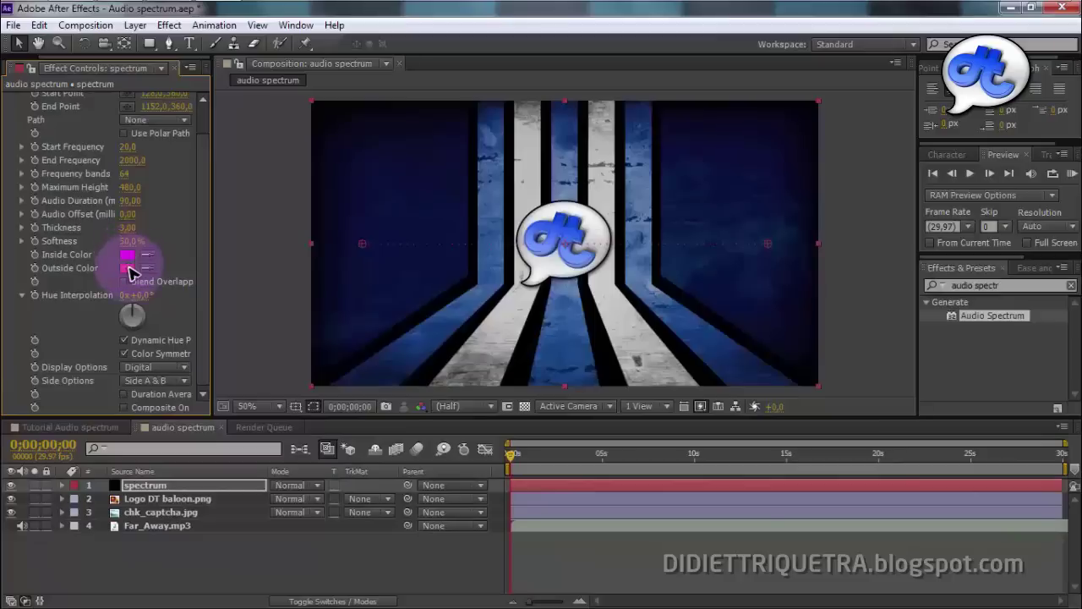
{"action": "left_click", "coordinate": [126, 256]}
{"action": "left_click_drag", "start_coordinate": [459, 408], "coordinate": [364, 351]}
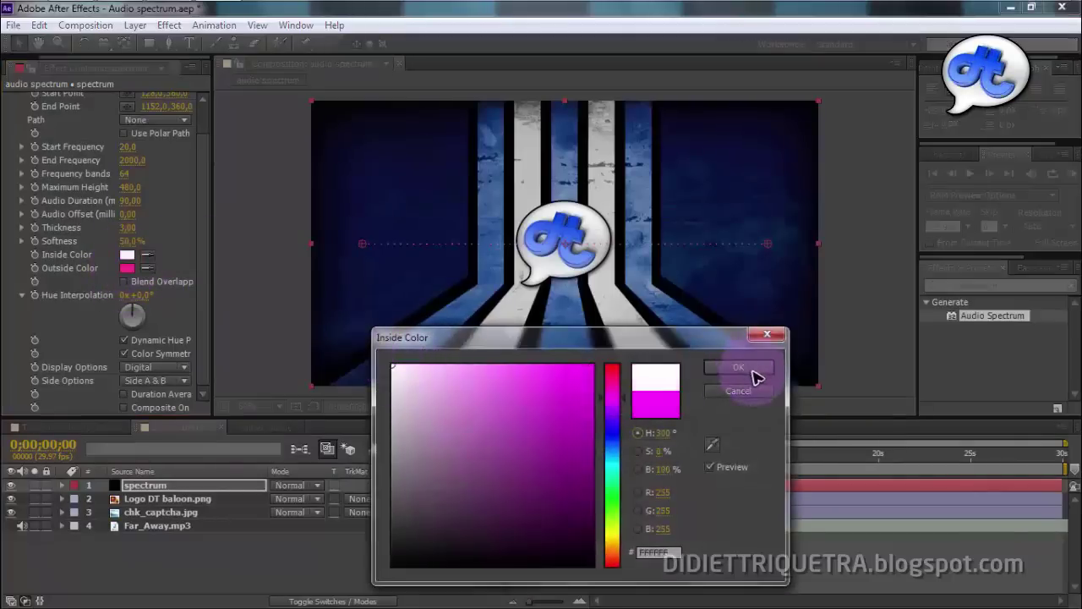
{"action": "left_click", "coordinate": [755, 378]}
{"action": "left_click", "coordinate": [126, 268]}
{"action": "left_click_drag", "start_coordinate": [467, 431], "coordinate": [393, 373]}
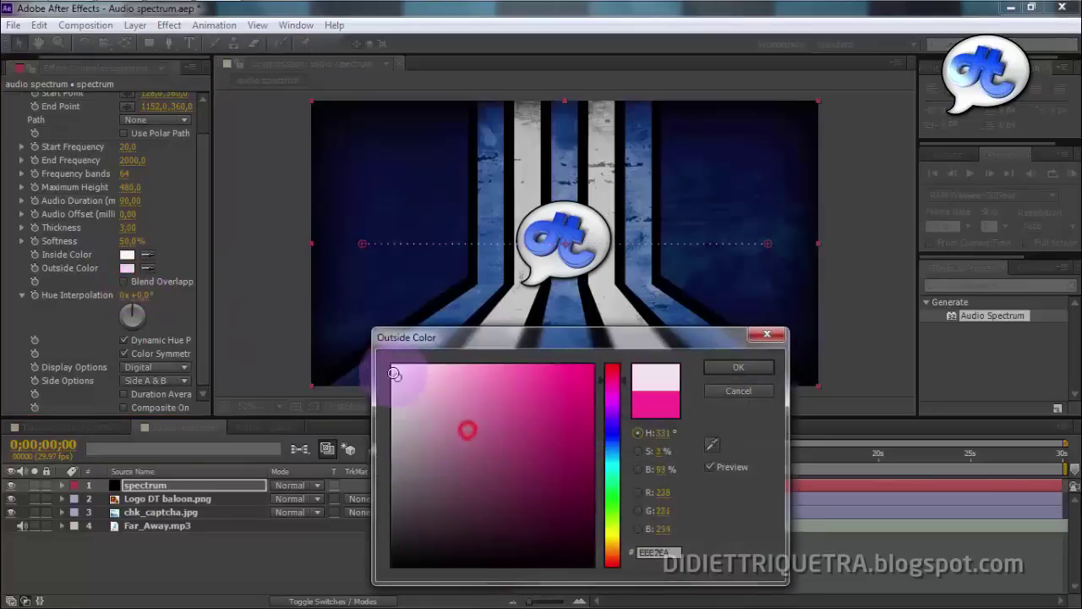
{"action": "left_click", "coordinate": [757, 369]}
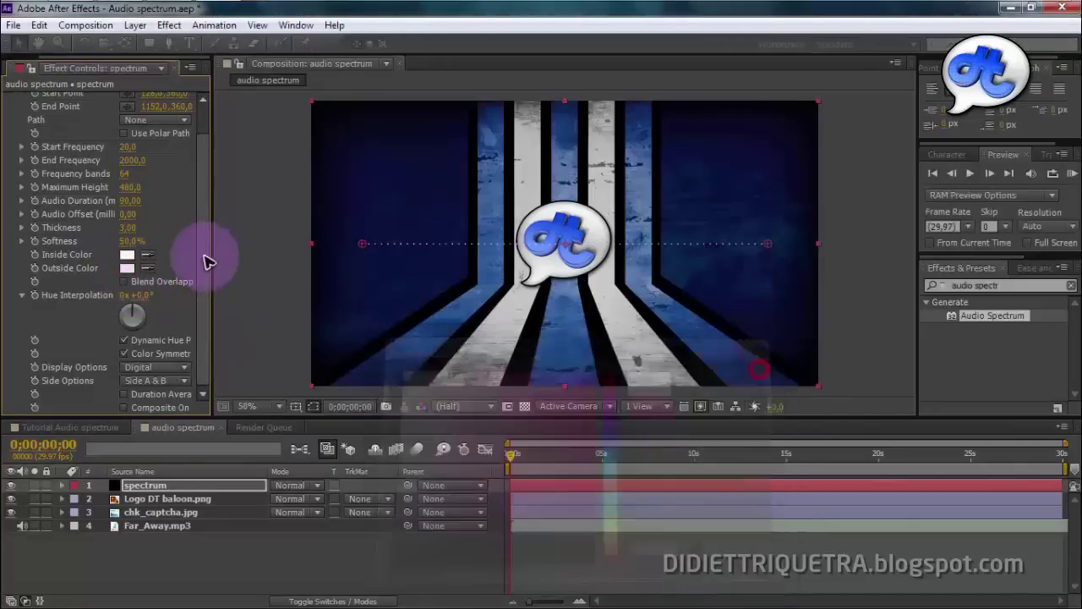
Deselect the spectrum layer, play a short preview of the composition and return the playhead to the first frame.
{"action": "left_click", "coordinate": [227, 242]}
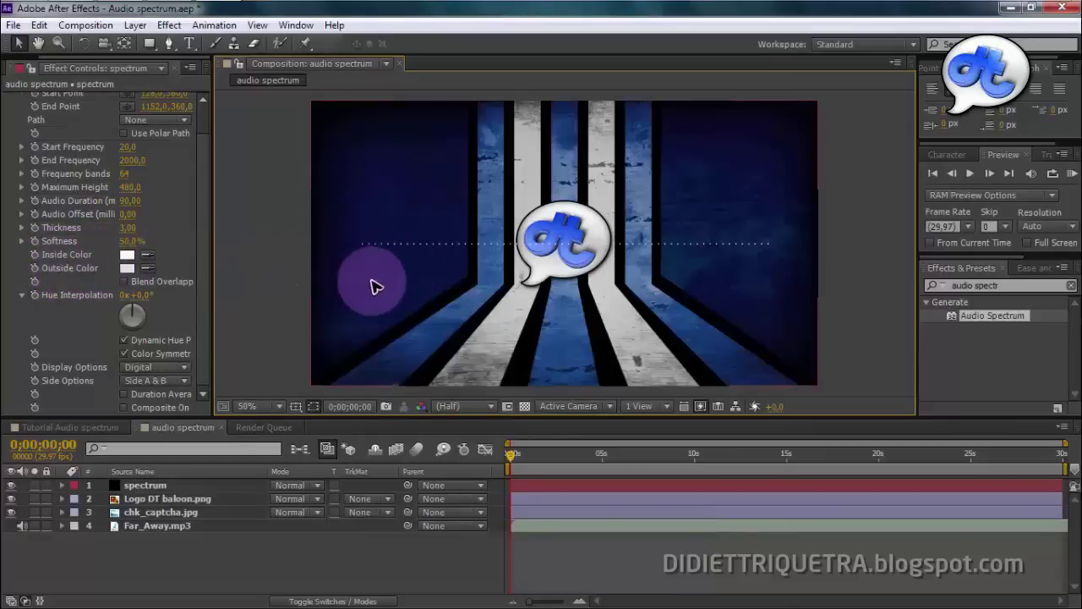
{"action": "left_click", "coordinate": [444, 548]}
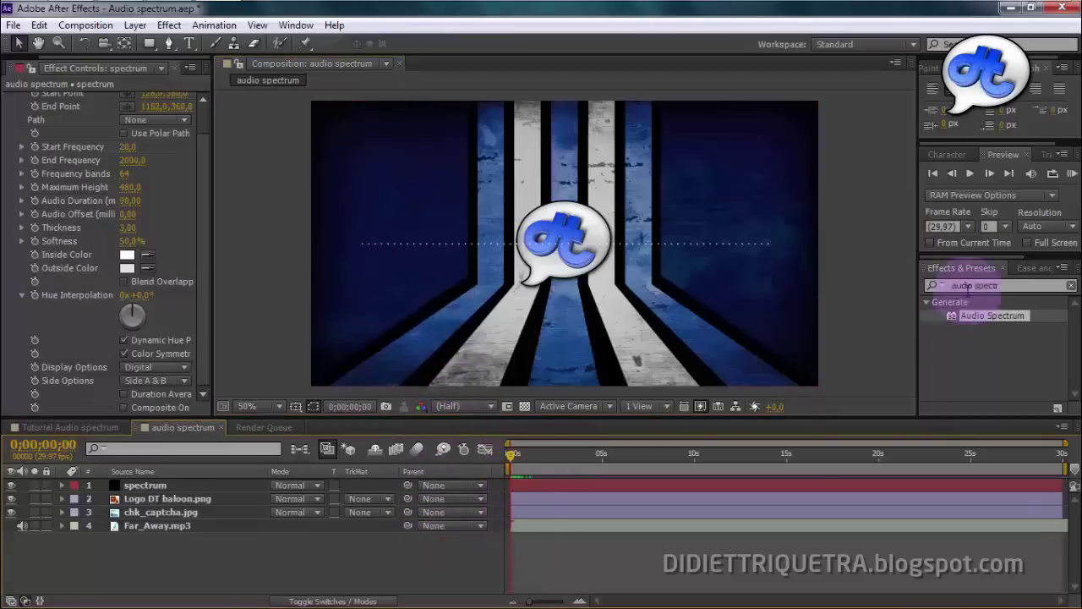
{"action": "left_click", "coordinate": [970, 174]}
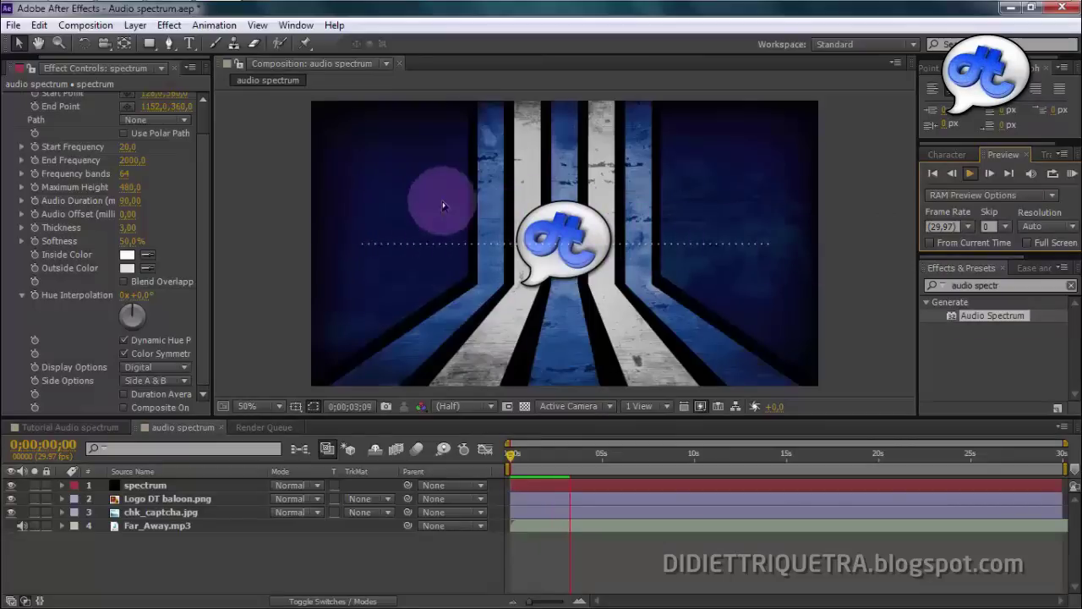
{"action": "left_click", "coordinate": [971, 174]}
{"action": "left_click_drag", "start_coordinate": [591, 458], "coordinate": [509, 451]}
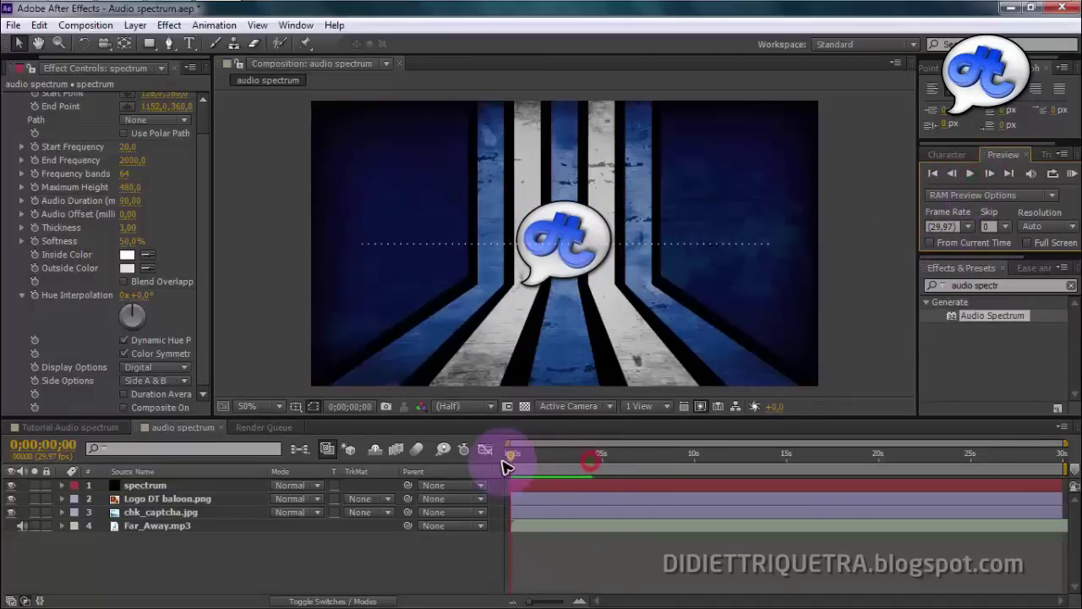
Reveal the audio waveform of the Far_Away.mp3 layer and scrub along it to about 2.5 seconds.
{"action": "left_click", "coordinate": [149, 526]}
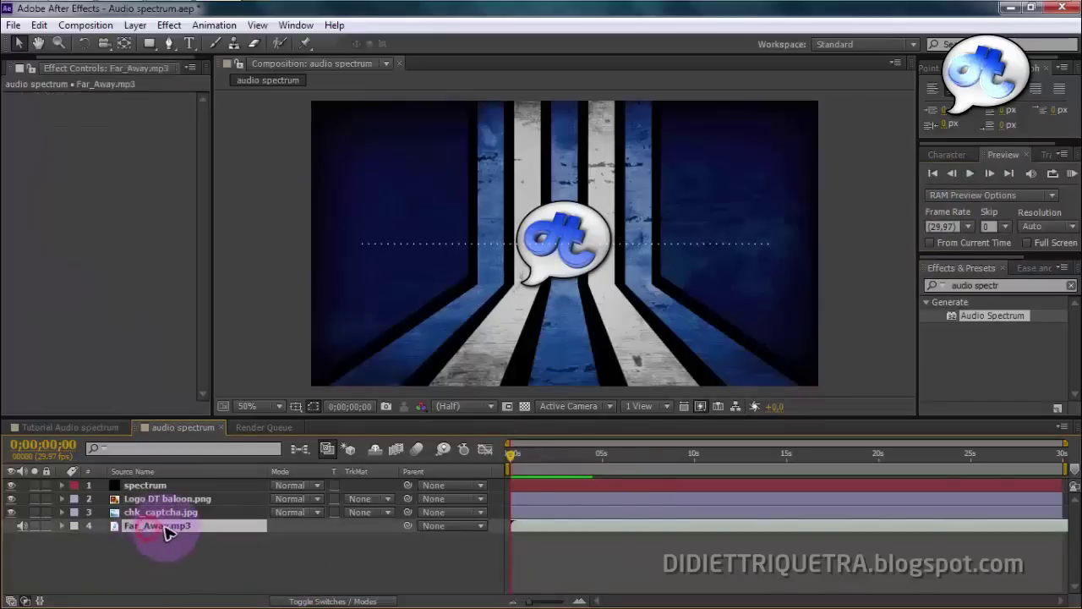
{"action": "left_click", "coordinate": [61, 526]}
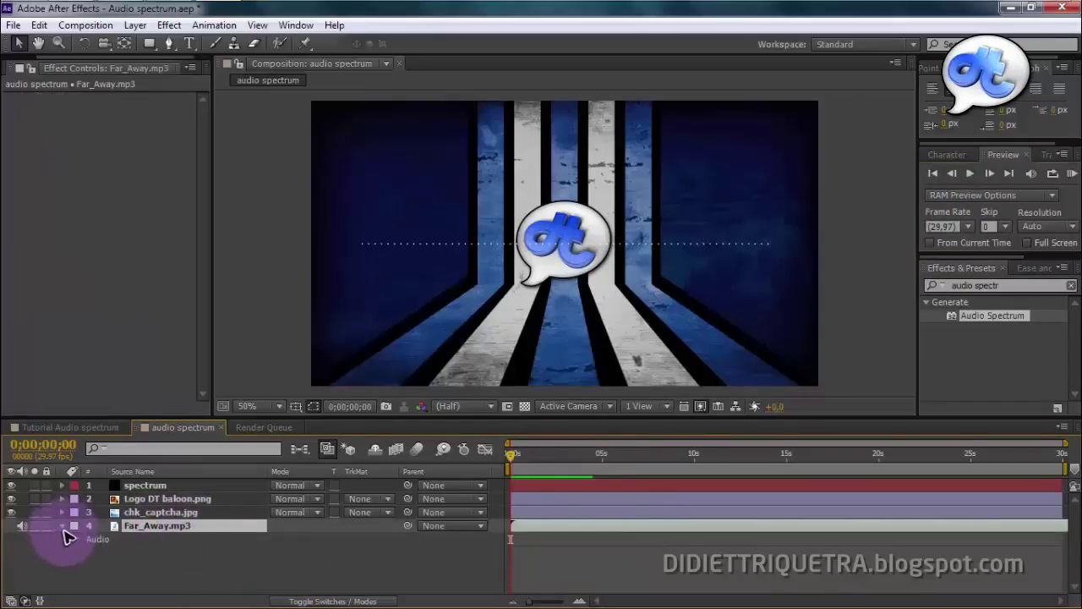
{"action": "left_click", "coordinate": [76, 540]}
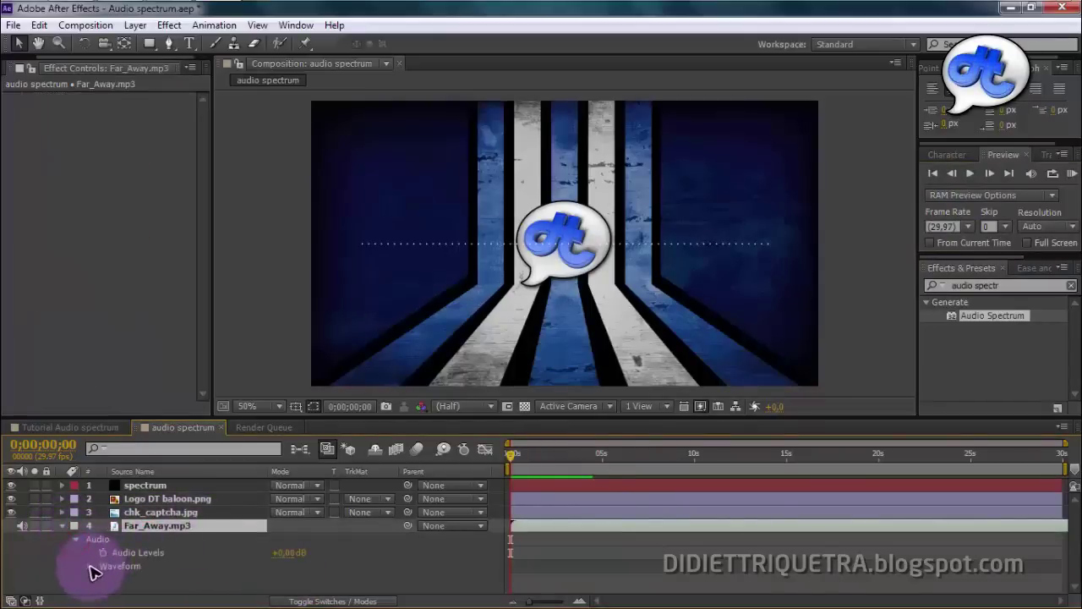
{"action": "left_click", "coordinate": [89, 566]}
{"action": "scroll", "coordinate": [545, 507], "scroll_direction": "down", "scroll_amount": 1}
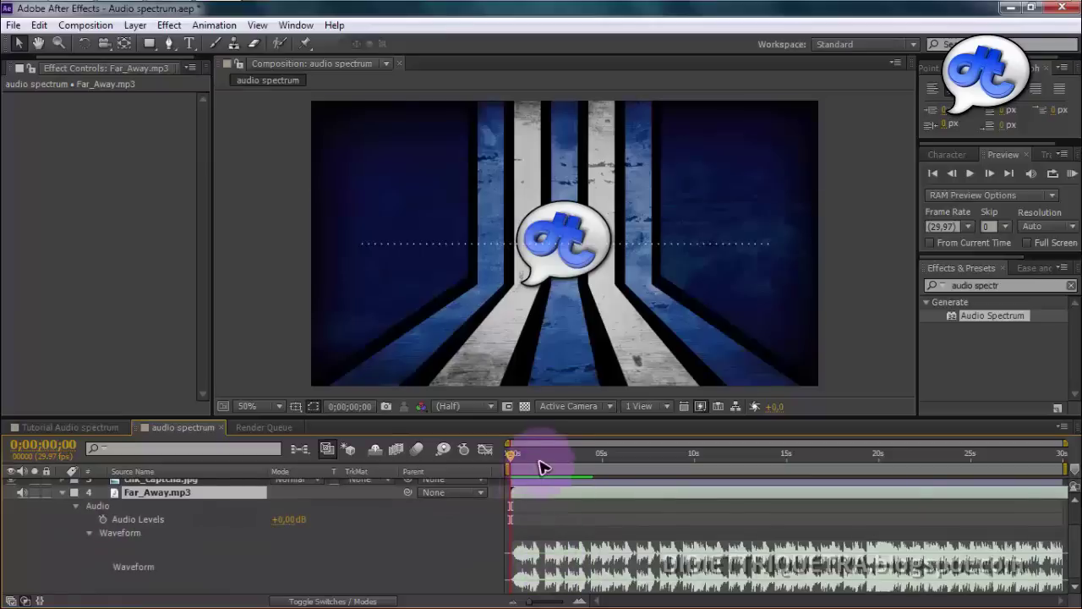
{"action": "left_click_drag", "start_coordinate": [581, 456], "coordinate": [557, 489]}
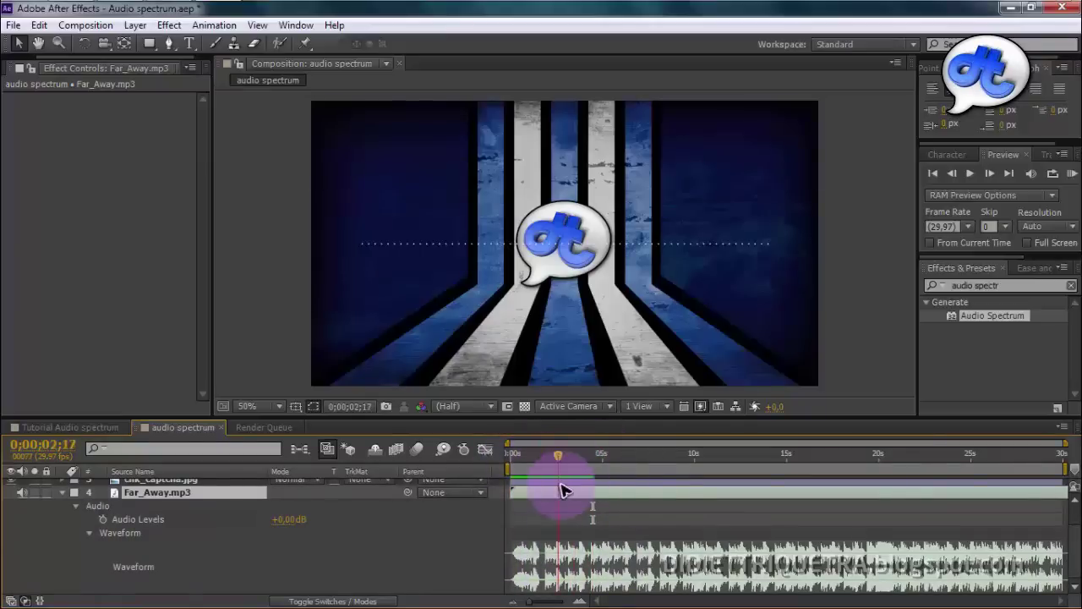
Shorten the work area so it ends at about 5 seconds and preview it against the waveform.
{"action": "mouse_move", "coordinate": [1066, 468]}
{"action": "left_mouse_down"}
{"action": "mouse_move", "coordinate": [701, 489]}
{"action": "mouse_move", "coordinate": [593, 482]}
{"action": "mouse_move", "coordinate": [507, 460]}
{"action": "mouse_move", "coordinate": [562, 463]}
{"action": "left_mouse_up"}
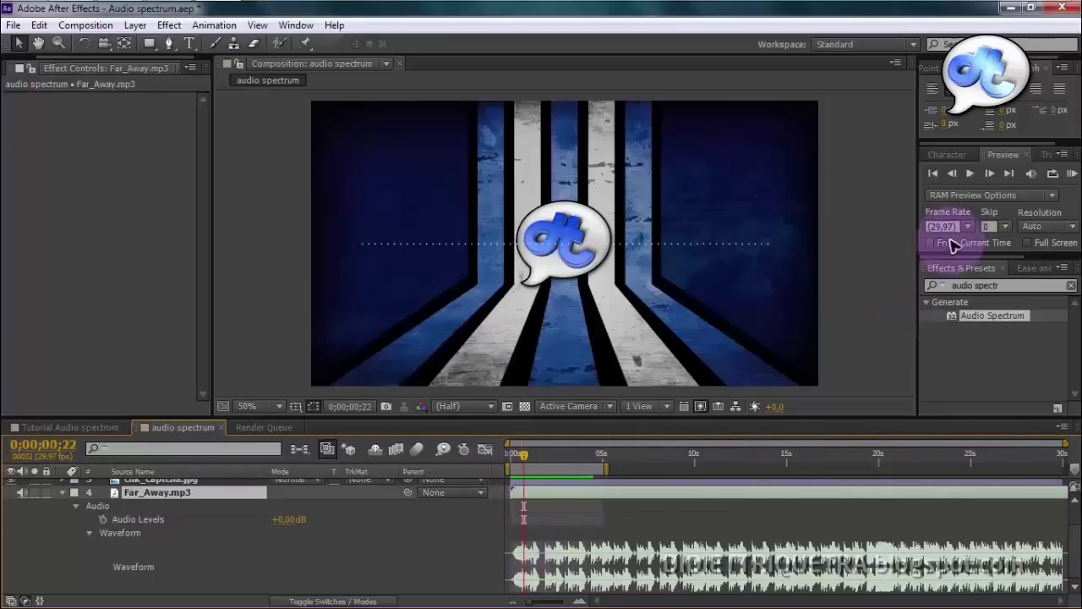
{"action": "left_click", "coordinate": [975, 176]}
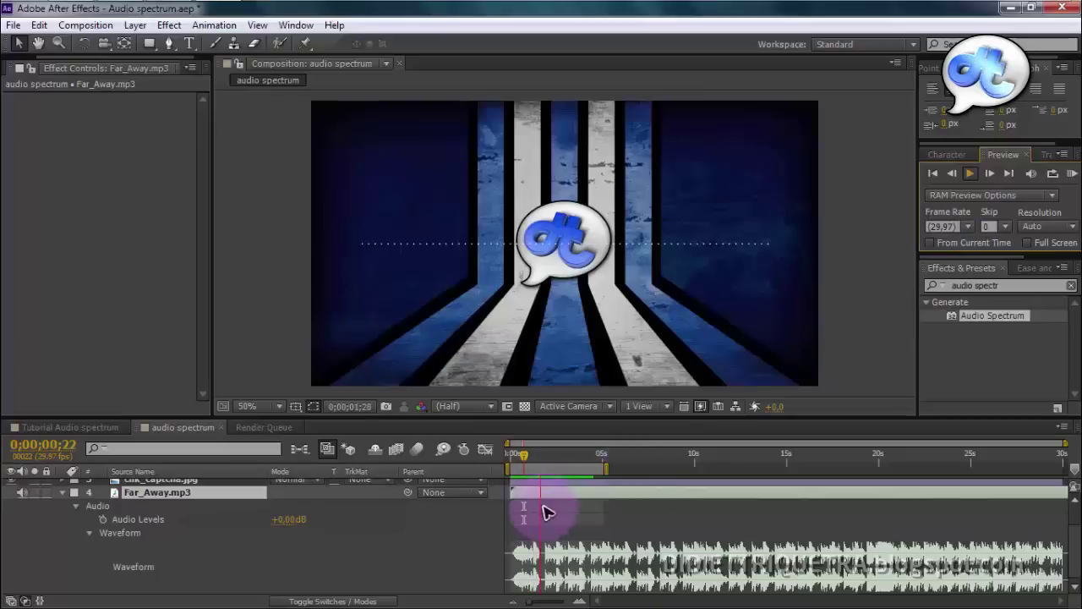
{"action": "left_click", "coordinate": [558, 454]}
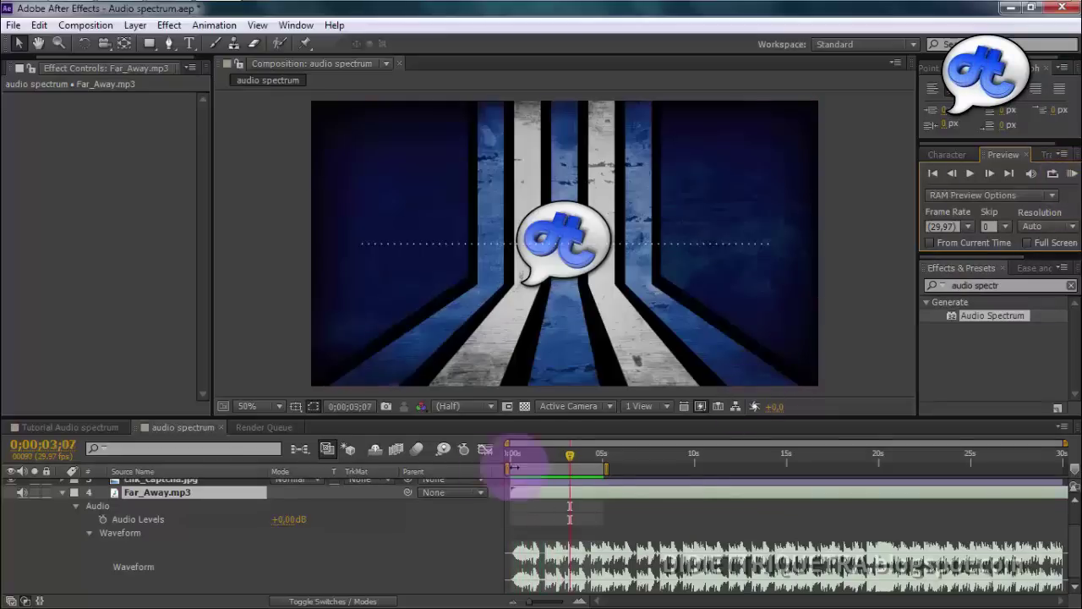
Move the playhead to 0;00;00;18 and enlarge the composition viewer by shortening the timeline area.
{"action": "left_click", "coordinate": [571, 457]}
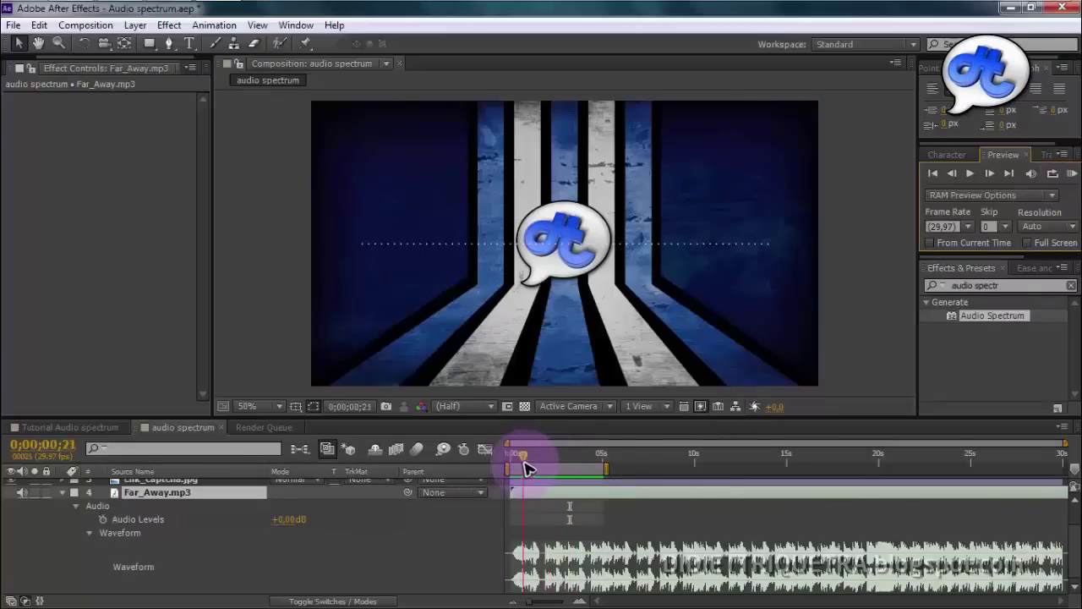
{"action": "left_click_drag", "start_coordinate": [524, 468], "coordinate": [521, 465]}
{"action": "left_click_drag", "start_coordinate": [574, 417], "coordinate": [574, 441]}
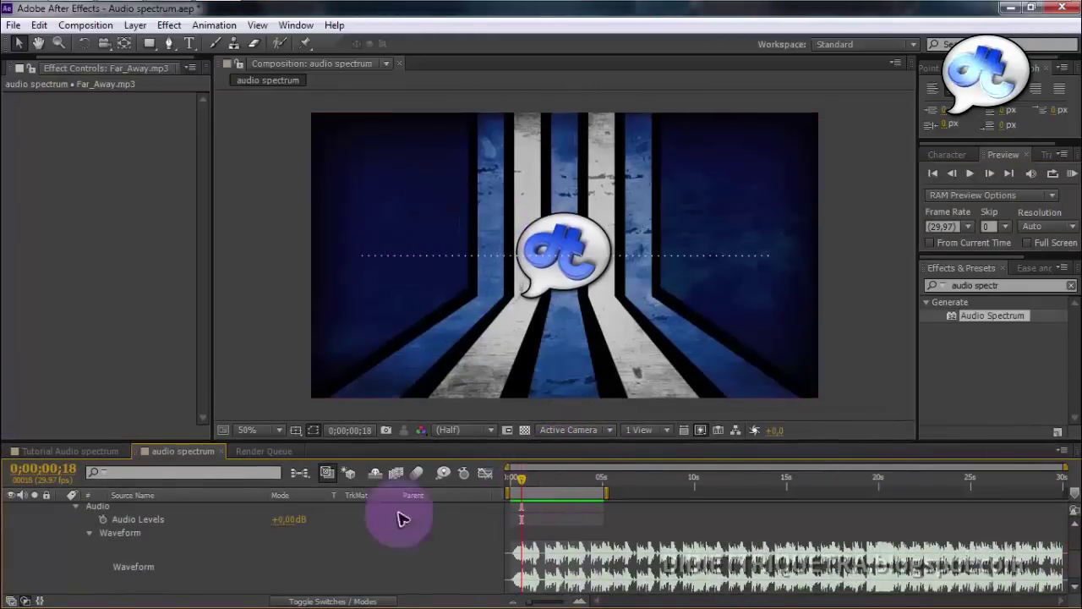
Set the spectrum layer's Audio Layer to Far_Away.mp3 in the Audio Spectrum effect and preview how it reacts to the track.
{"action": "scroll", "coordinate": [217, 543], "scroll_direction": "up", "scroll_amount": 2}
{"action": "left_click", "coordinate": [173, 510]}
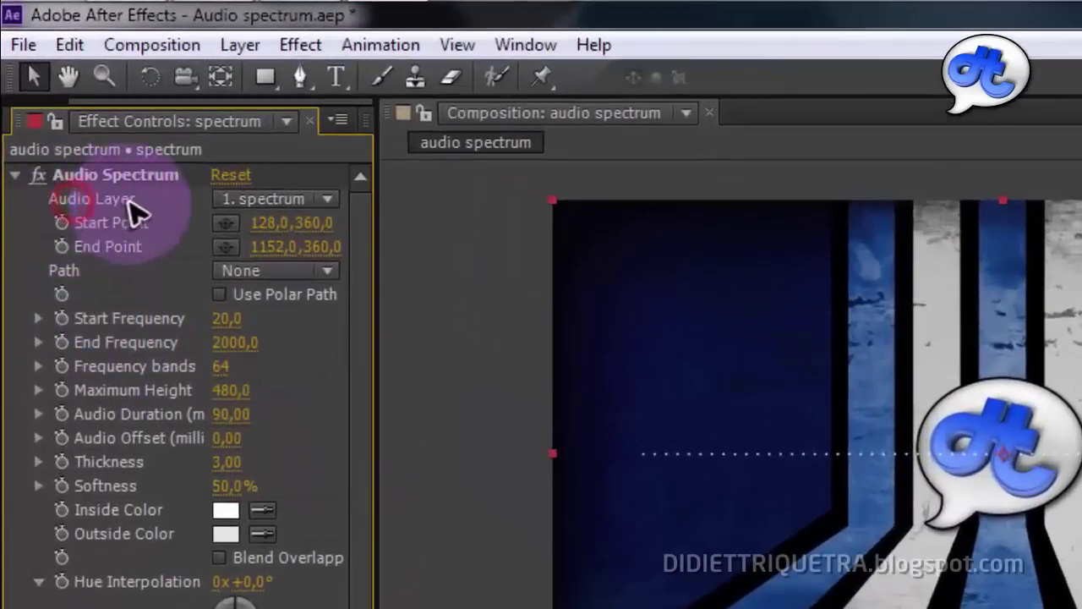
{"action": "left_click", "coordinate": [322, 200]}
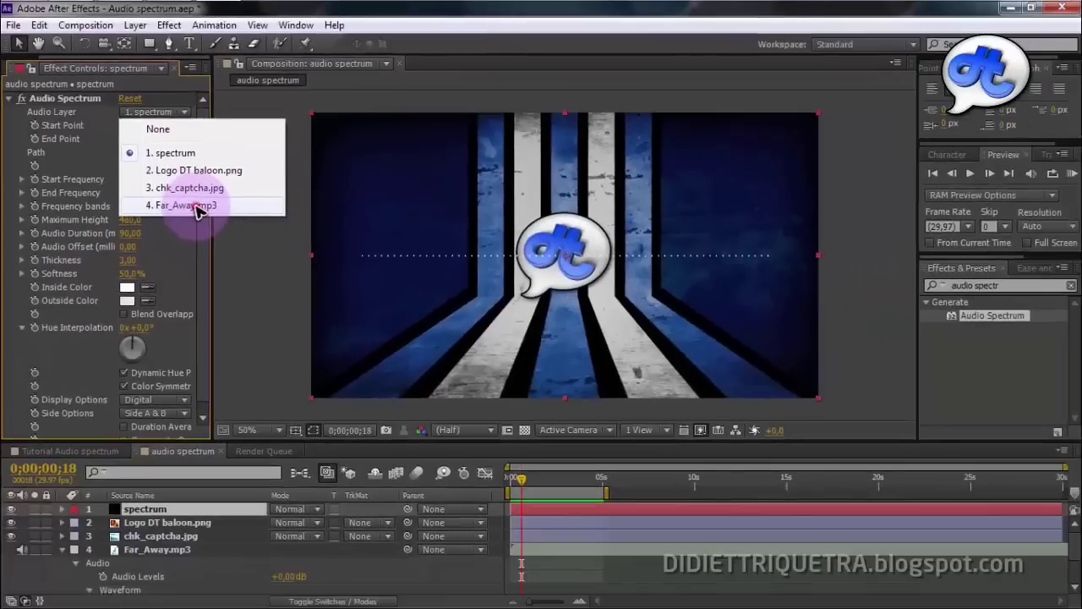
{"action": "left_click", "coordinate": [186, 205]}
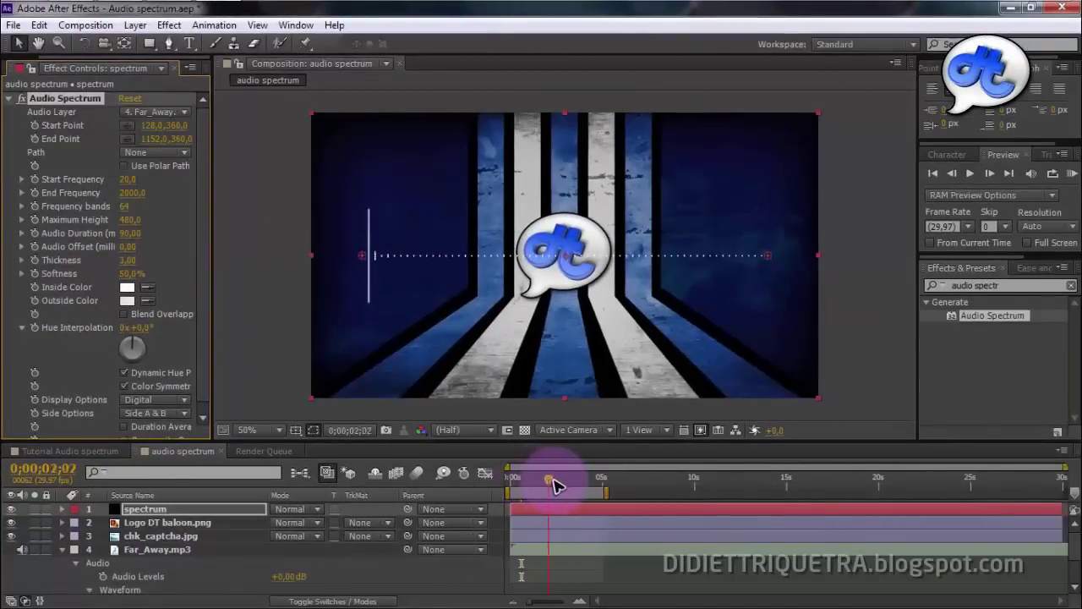
{"action": "mouse_move", "coordinate": [553, 484]}
{"action": "left_mouse_down"}
{"action": "mouse_move", "coordinate": [582, 478]}
{"action": "mouse_move", "coordinate": [535, 483]}
{"action": "left_mouse_up"}
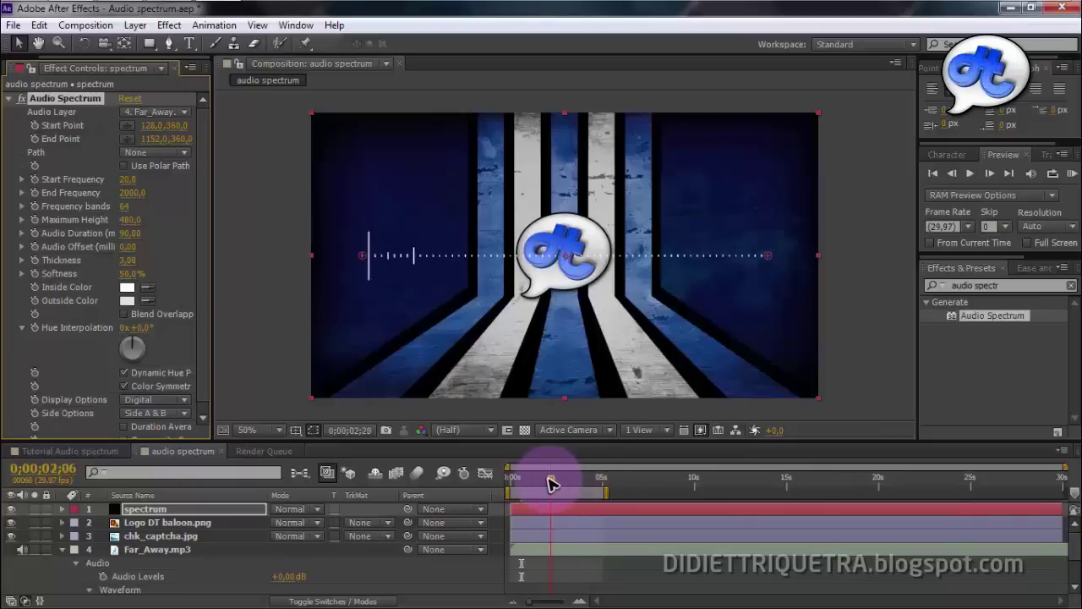
{"action": "key", "text": "space"}
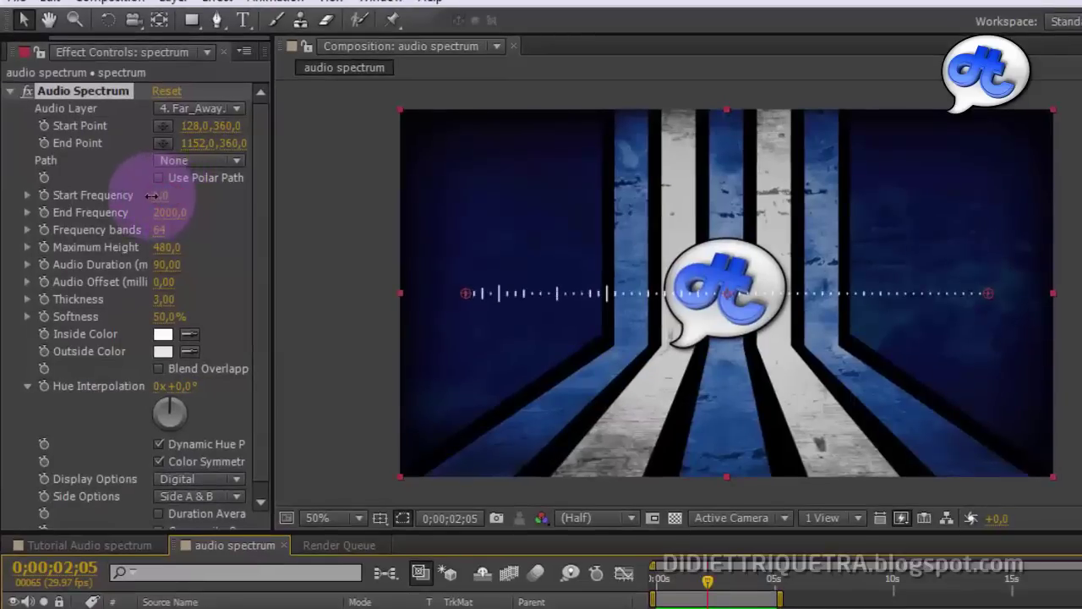
Try a Start Frequency of 21 on the Audio Spectrum effect and scrub through the first three seconds to check it.
{"action": "left_click", "coordinate": [142, 203]}
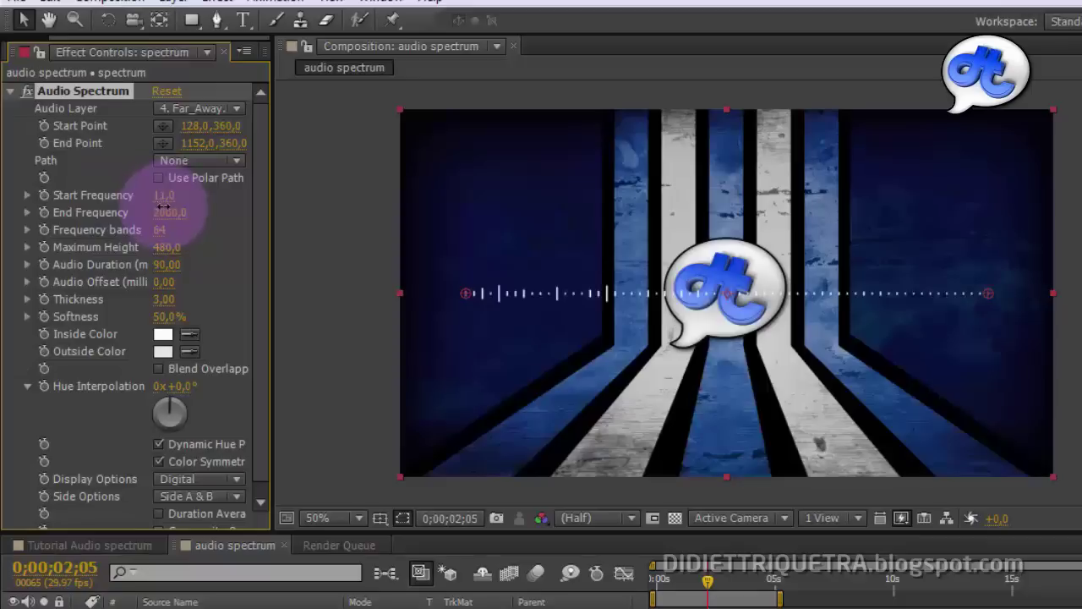
{"action": "left_click", "coordinate": [695, 581]}
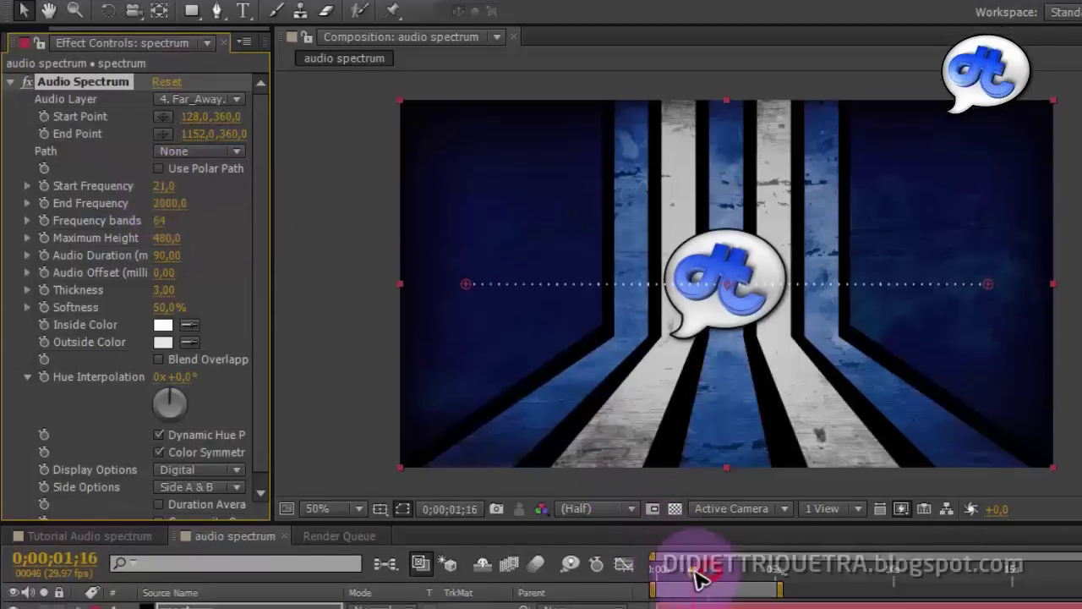
{"action": "scroll", "coordinate": [676, 576], "scroll_direction": "down", "scroll_amount": 3}
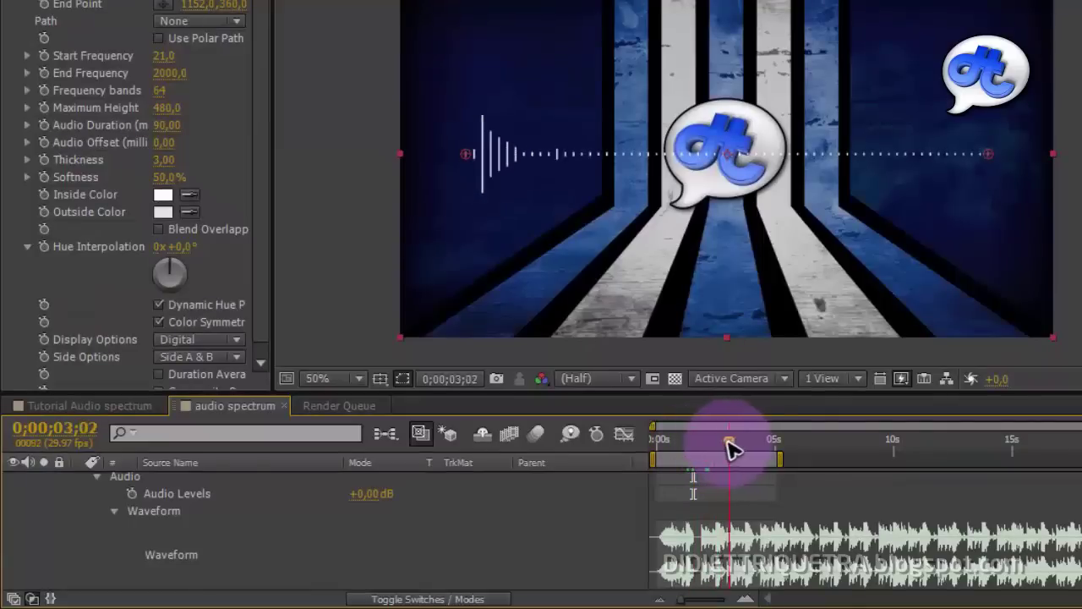
{"action": "left_click_drag", "start_coordinate": [732, 450], "coordinate": [705, 446]}
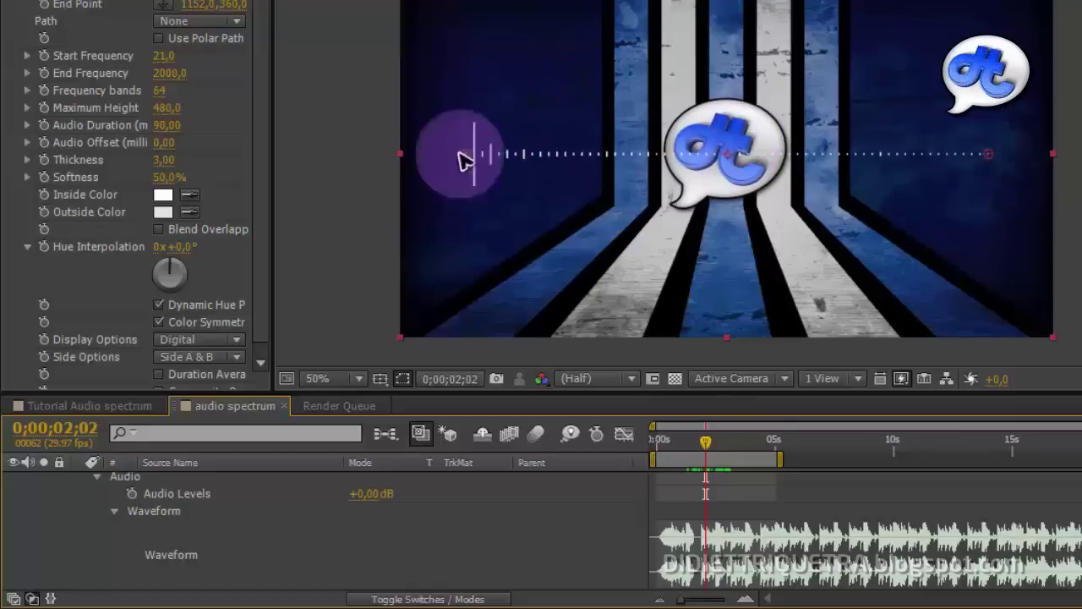
Try Start Frequency values of 1 and 16750, scrubbing the timeline to compare the spectrum's response.
{"action": "left_click", "coordinate": [165, 70]}
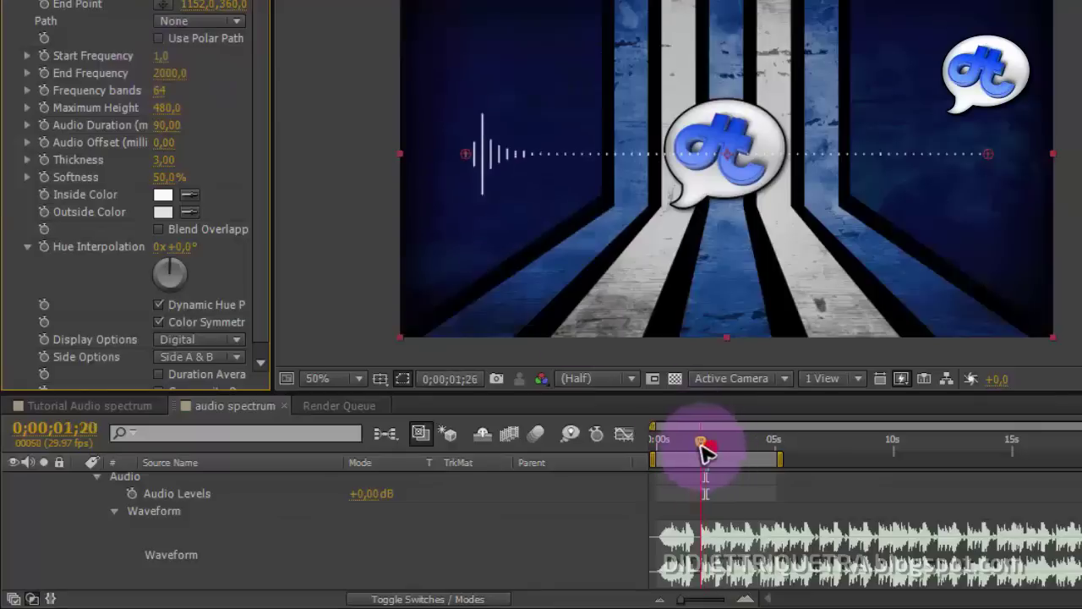
{"action": "mouse_move", "coordinate": [682, 447]}
{"action": "left_mouse_down"}
{"action": "mouse_move", "coordinate": [668, 448]}
{"action": "mouse_move", "coordinate": [693, 450]}
{"action": "mouse_move", "coordinate": [689, 461]}
{"action": "left_mouse_up"}
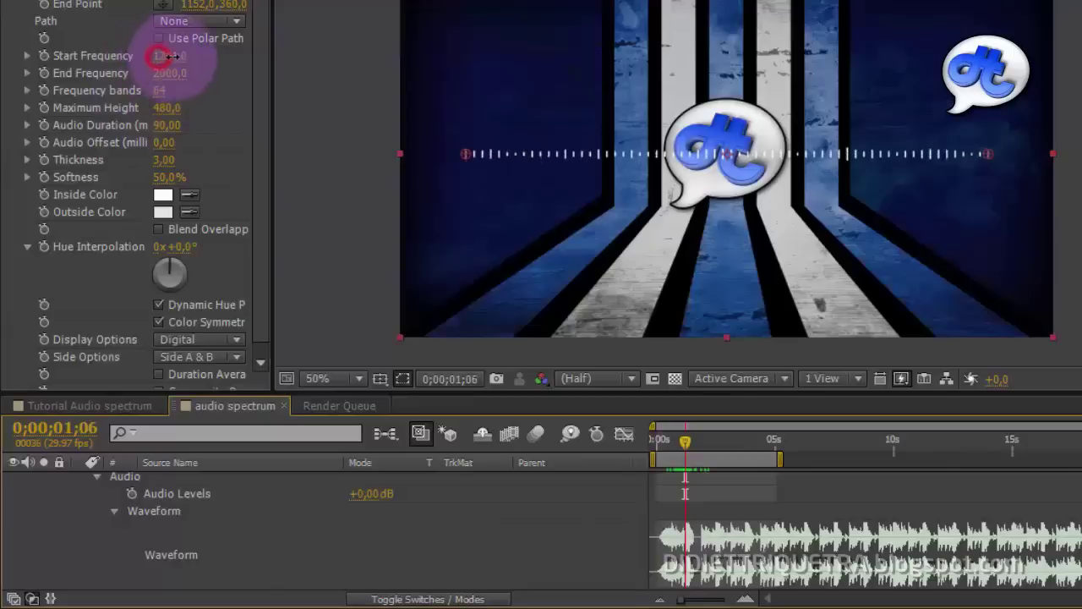
{"action": "left_click_drag", "start_coordinate": [219, 62], "coordinate": [497, 67]}
{"action": "mouse_move", "coordinate": [687, 443]}
{"action": "left_mouse_down"}
{"action": "mouse_move", "coordinate": [740, 449]}
{"action": "mouse_move", "coordinate": [671, 445]}
{"action": "mouse_move", "coordinate": [700, 449]}
{"action": "left_mouse_up"}
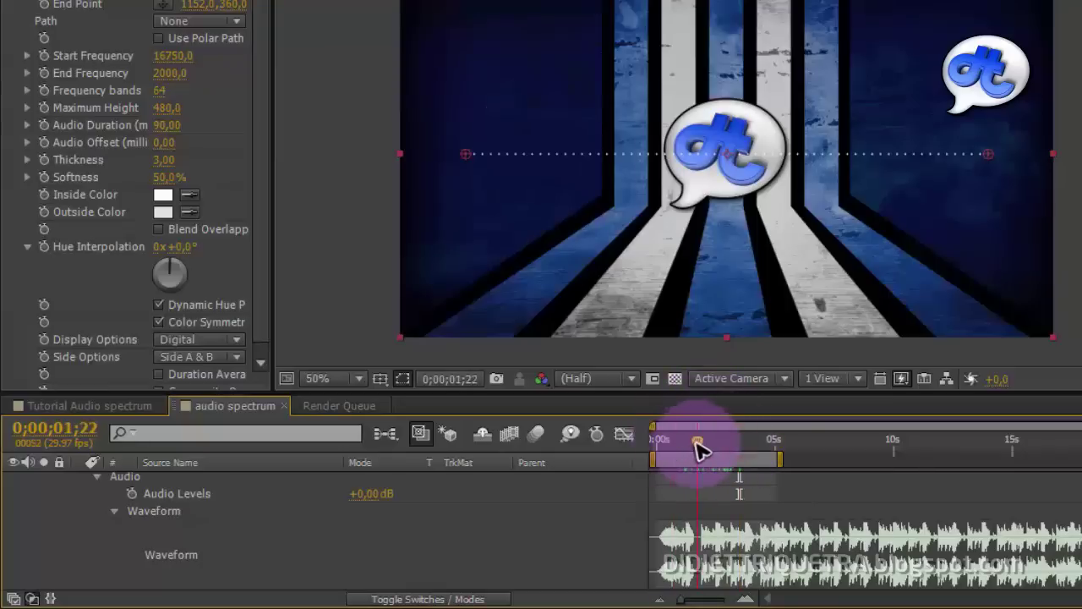
Set the Audio Spectrum effect's Start Frequency to 1 and scrub the playhead back to 0;00;01;05.
{"action": "left_click_drag", "start_coordinate": [179, 56], "coordinate": [21, 64]}
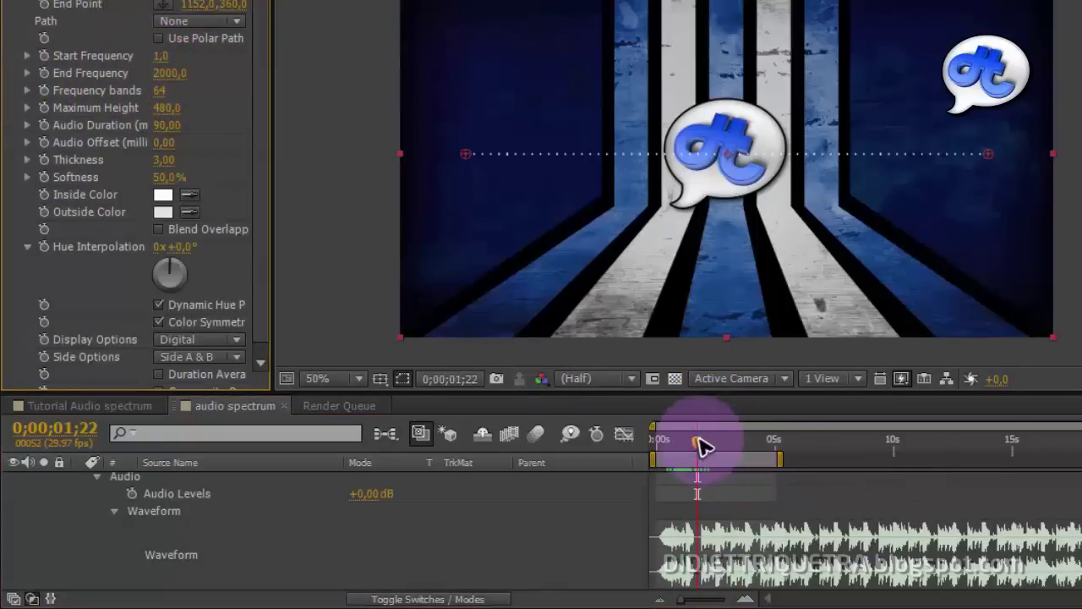
{"action": "left_click_drag", "start_coordinate": [699, 440], "coordinate": [689, 464]}
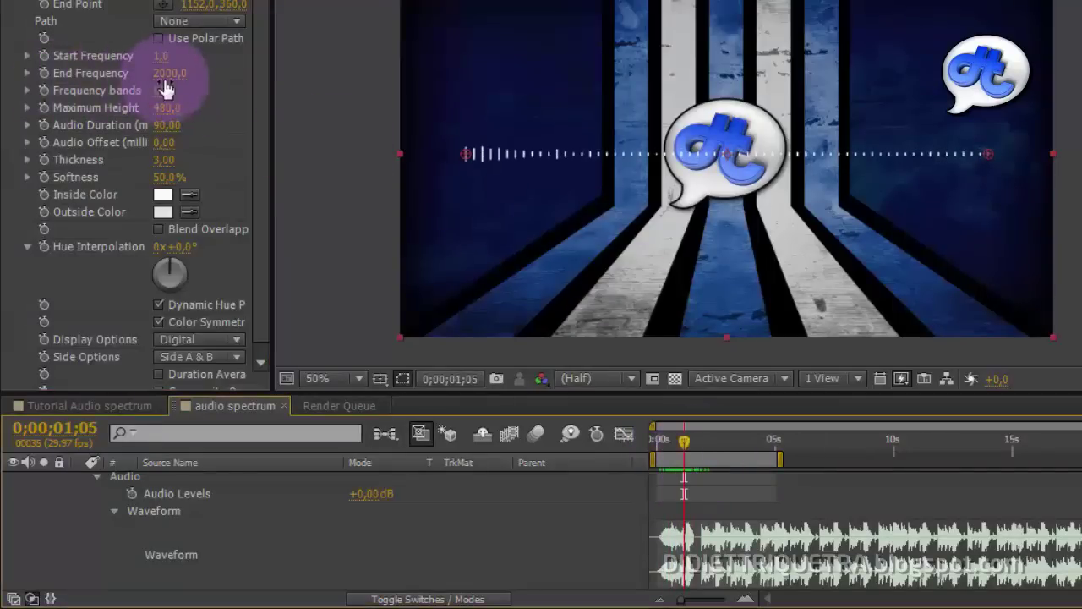
Try End Frequency values of 3801 and 1, scrubbing through the timeline to compare the spectrum's response.
{"action": "left_click_drag", "start_coordinate": [125, 86], "coordinate": [154, 85]}
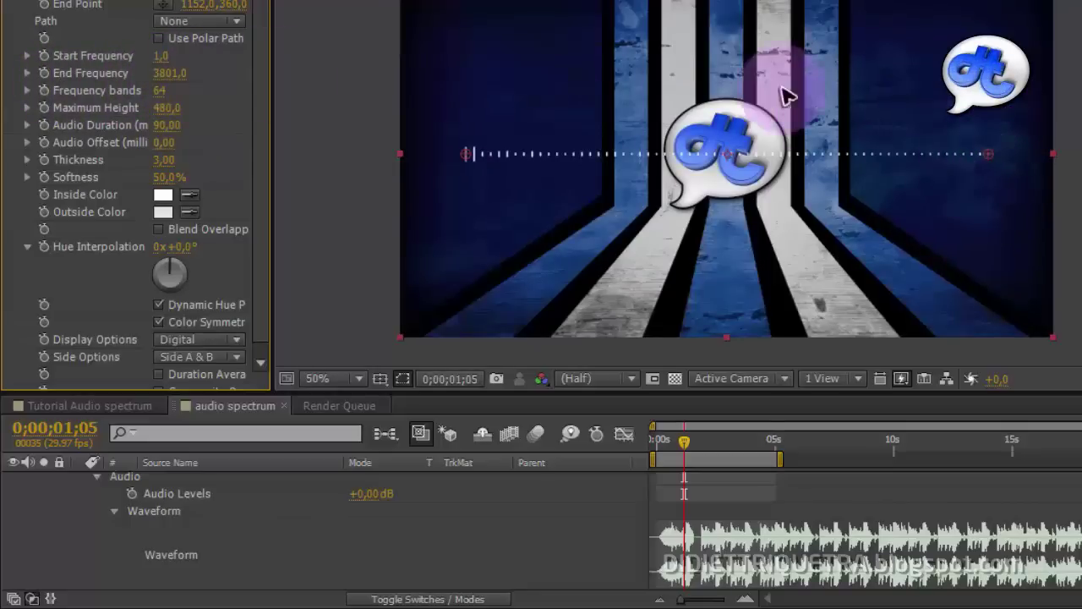
{"action": "left_click_drag", "start_coordinate": [160, 74], "coordinate": [138, 83]}
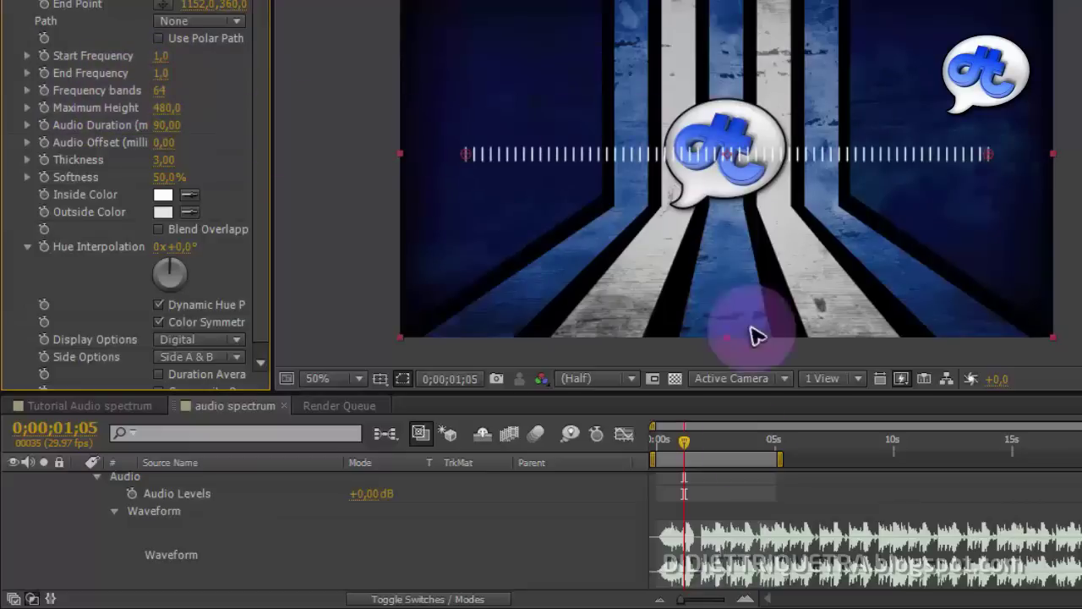
{"action": "mouse_move", "coordinate": [691, 446]}
{"action": "left_mouse_down"}
{"action": "mouse_move", "coordinate": [705, 442]}
{"action": "mouse_move", "coordinate": [687, 453]}
{"action": "mouse_move", "coordinate": [695, 455]}
{"action": "left_mouse_up"}
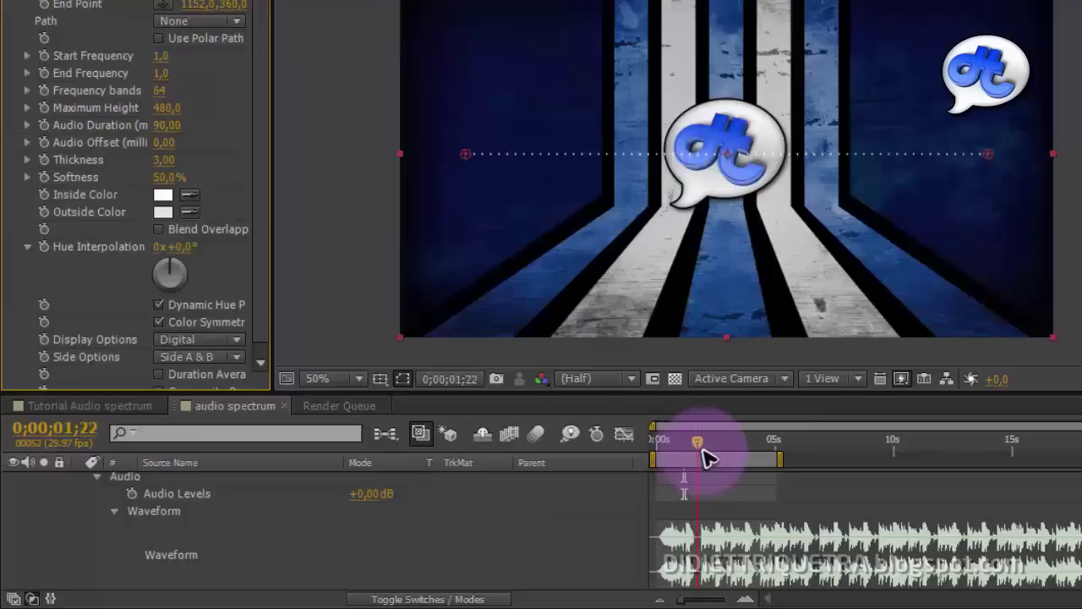
{"action": "left_click_drag", "start_coordinate": [723, 457], "coordinate": [734, 454]}
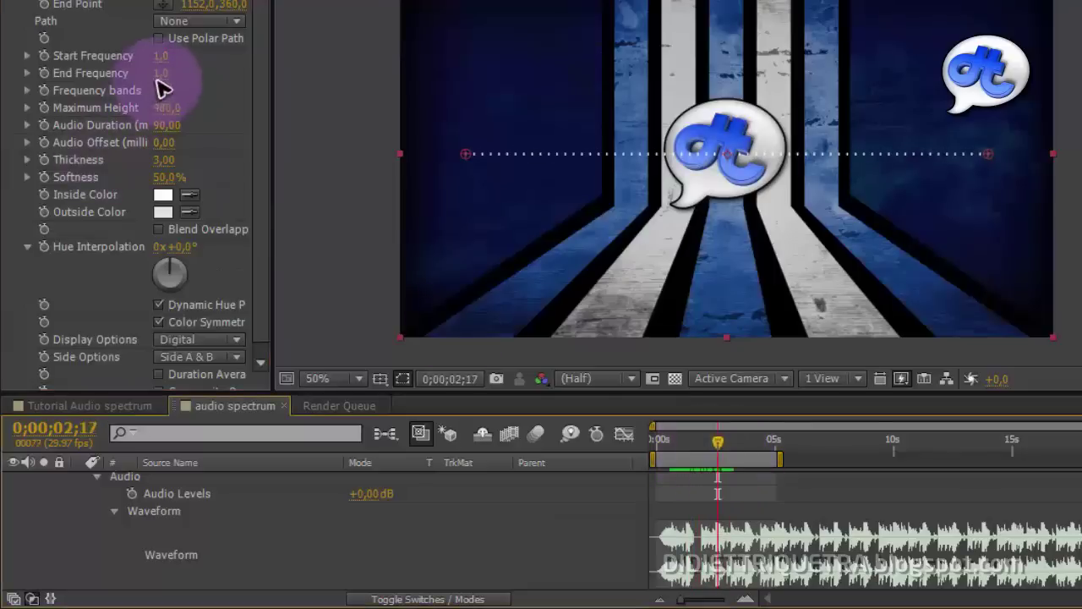
Set the Audio Spectrum effect's End Frequency to 1201 and check the response by scrubbing the timeline.
{"action": "left_click_drag", "start_coordinate": [162, 78], "coordinate": [180, 81]}
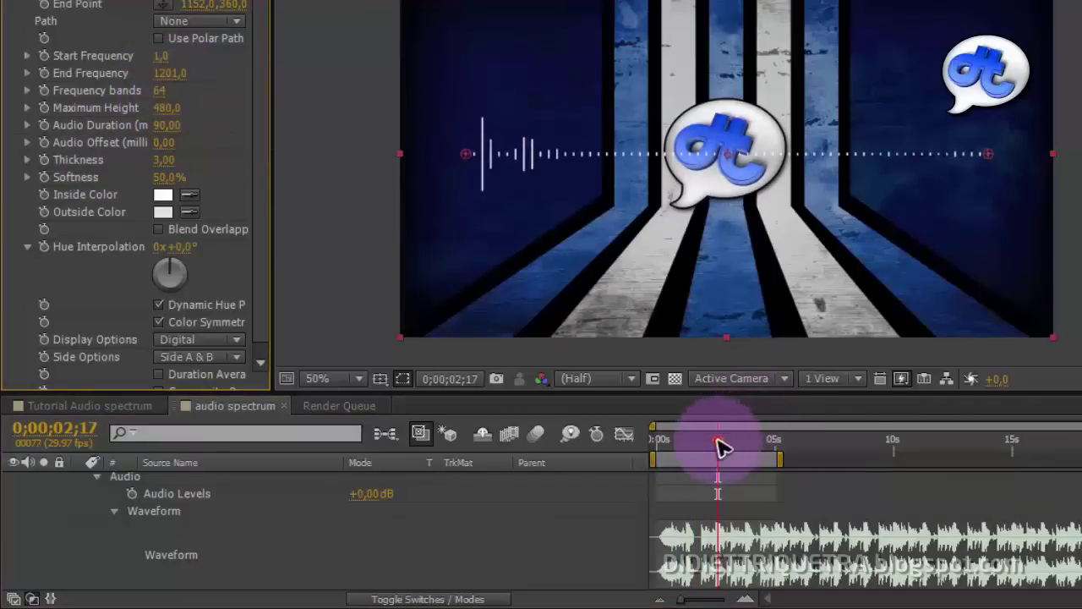
{"action": "left_click_drag", "start_coordinate": [720, 447], "coordinate": [701, 488]}
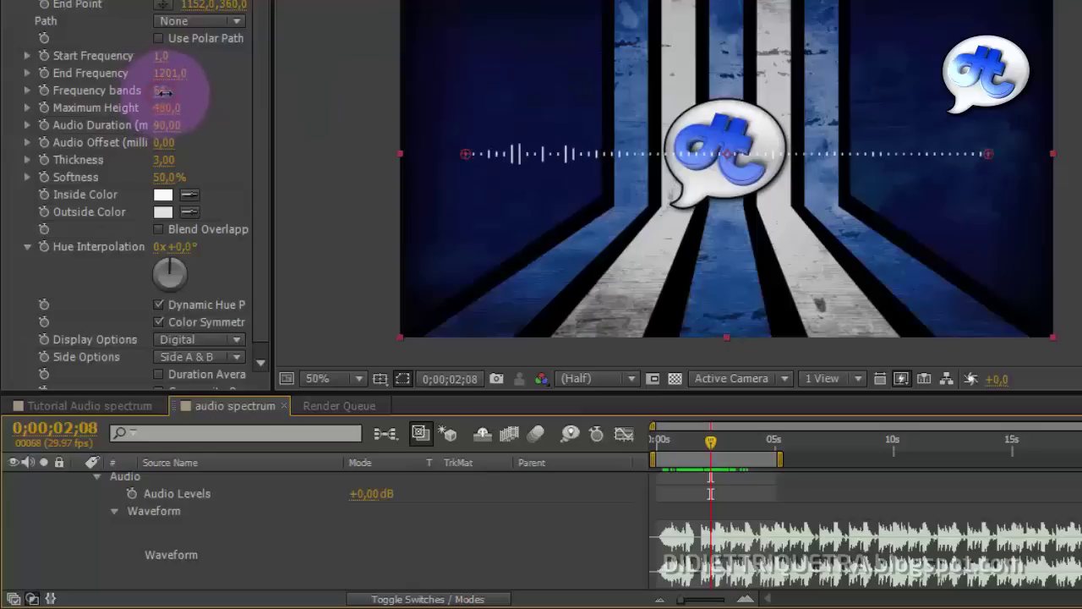
Try 874 Frequency bands on the Audio Spectrum effect and preview the denser spectrum from about one second.
{"action": "left_click_drag", "start_coordinate": [234, 99], "coordinate": [1015, 133]}
{"action": "left_click_drag", "start_coordinate": [725, 434], "coordinate": [683, 446]}
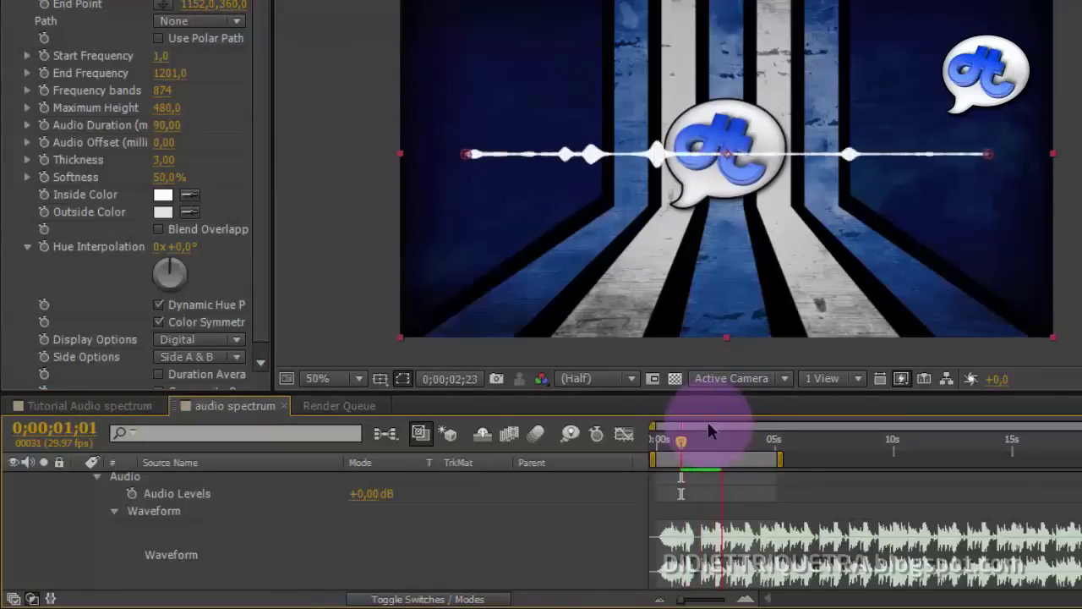
{"action": "key", "text": "space"}
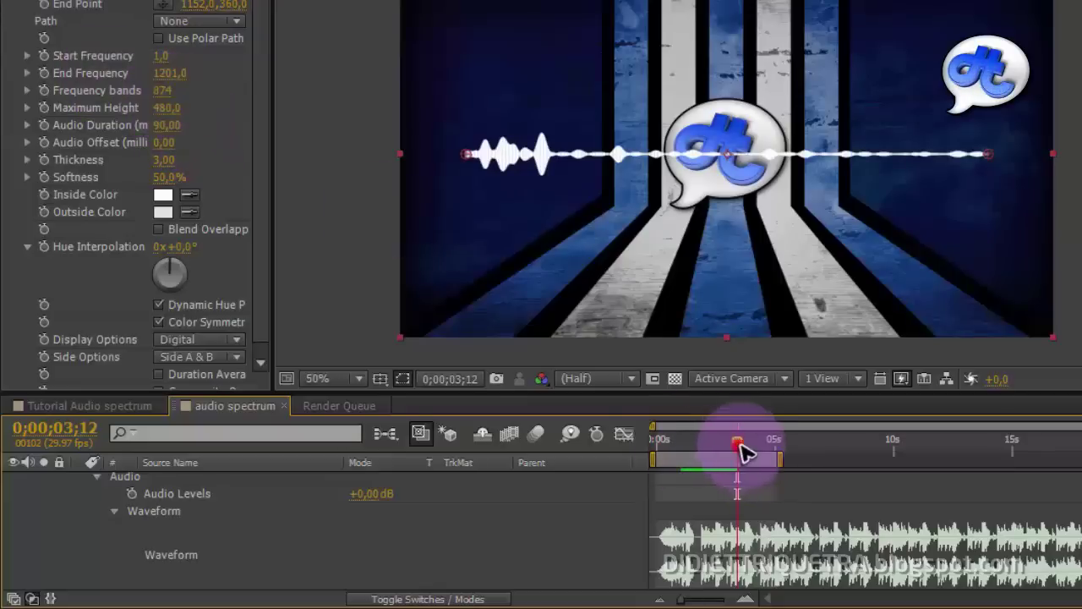
{"action": "mouse_move", "coordinate": [744, 453]}
{"action": "left_mouse_down"}
{"action": "mouse_move", "coordinate": [765, 450]}
{"action": "mouse_move", "coordinate": [726, 452]}
{"action": "left_mouse_up"}
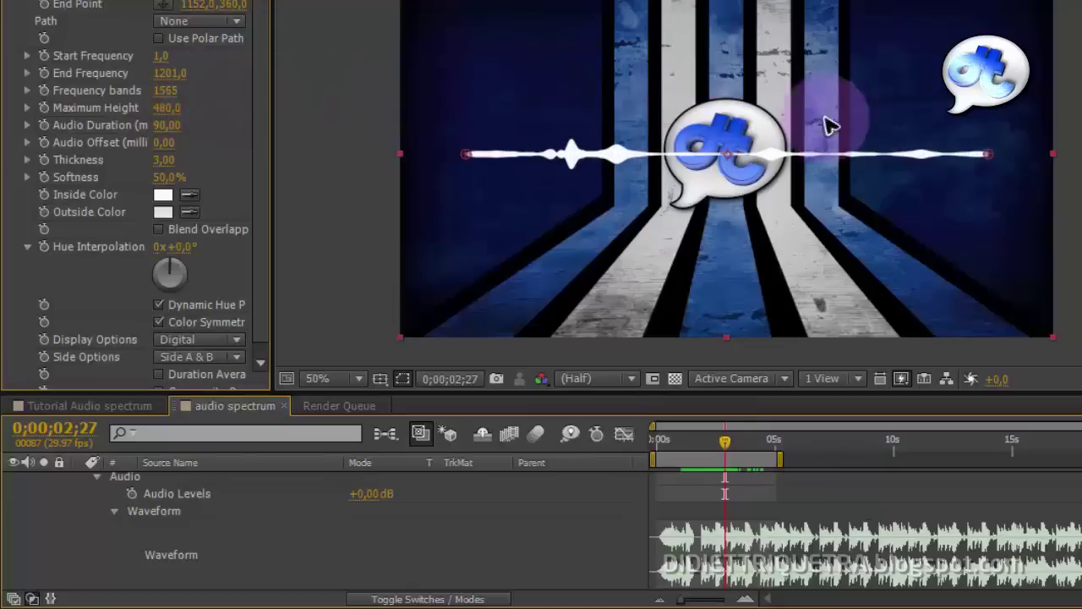
Try raising the Frequency bands to 2086 and preview the spectrum from 0;00;00;15.
{"action": "left_click_drag", "start_coordinate": [173, 93], "coordinate": [691, 83]}
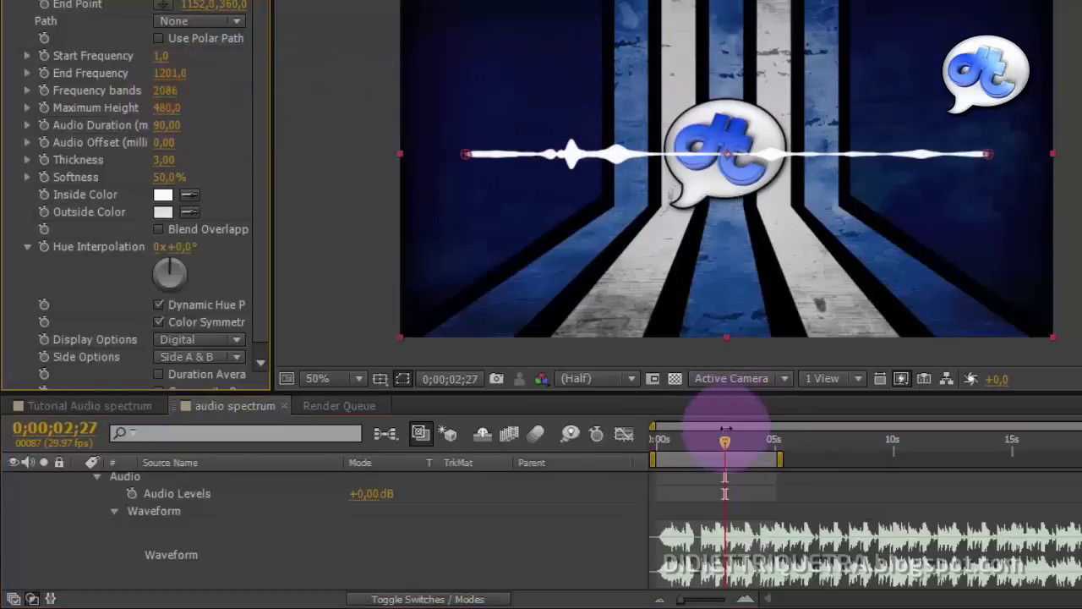
{"action": "left_click_drag", "start_coordinate": [726, 429], "coordinate": [668, 453]}
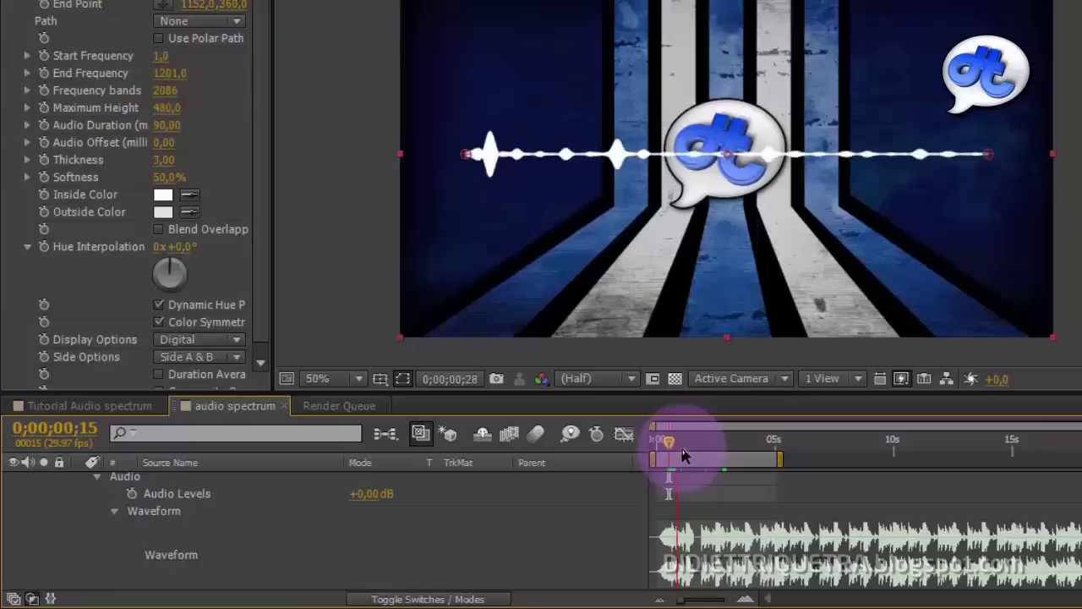
{"action": "key", "text": "space"}
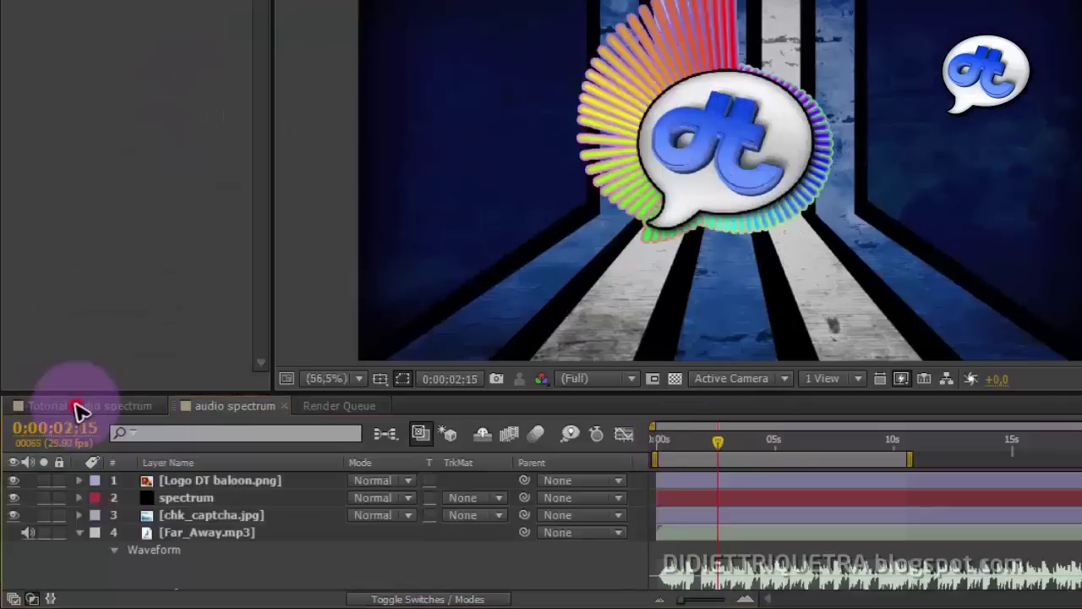
Set the Frequency bands to 131 in the audio spectrum composition and scrub between one and two seconds to check it.
{"action": "left_click", "coordinate": [241, 406]}
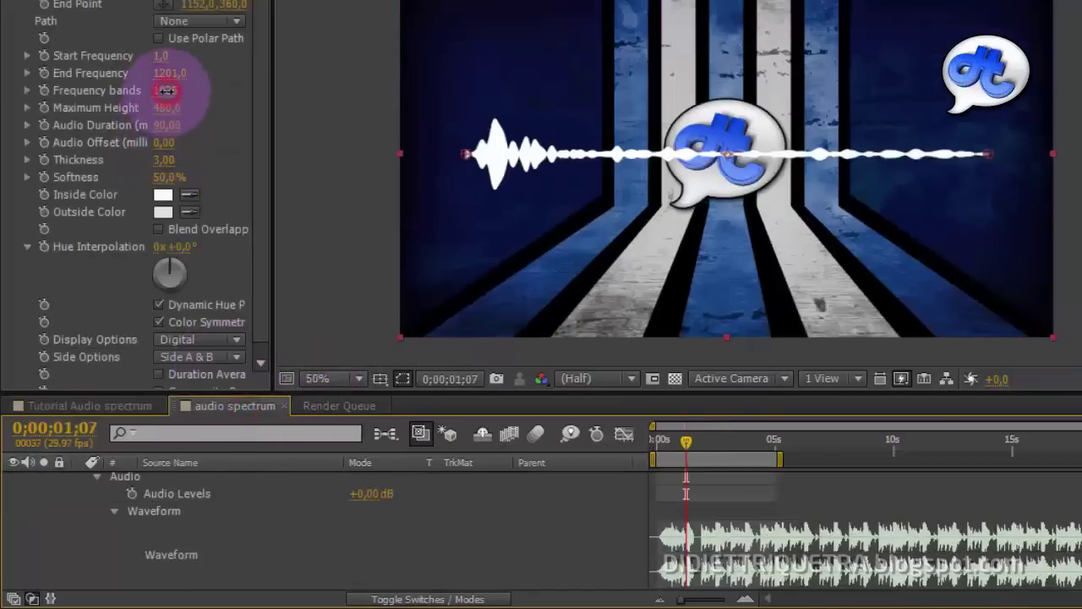
{"action": "left_click_drag", "start_coordinate": [157, 91], "coordinate": [0, 110]}
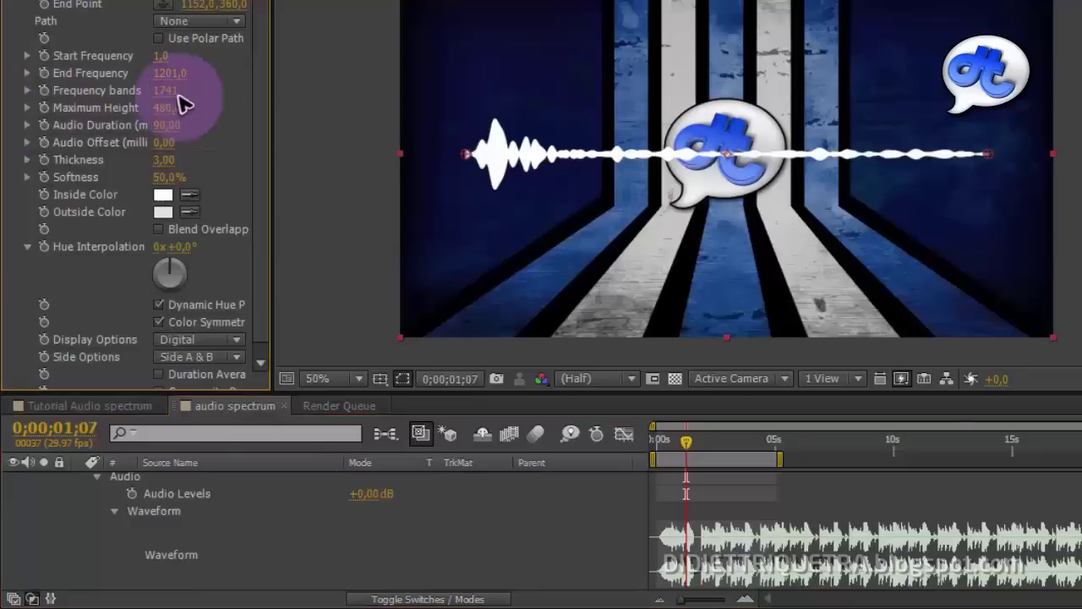
{"action": "left_click_drag", "start_coordinate": [168, 91], "coordinate": [20, 103]}
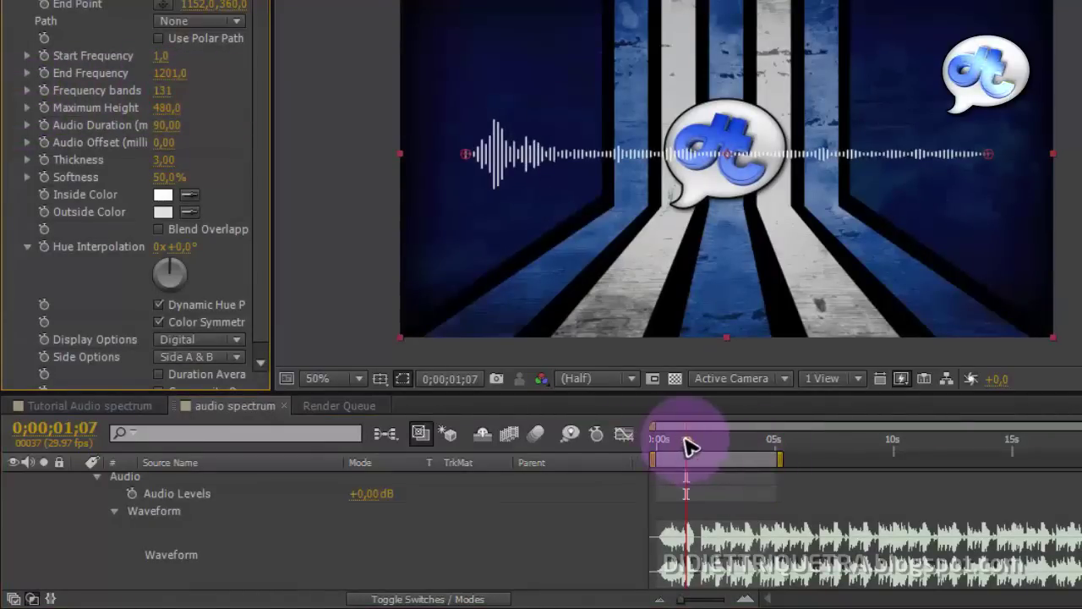
{"action": "left_click_drag", "start_coordinate": [686, 440], "coordinate": [715, 442]}
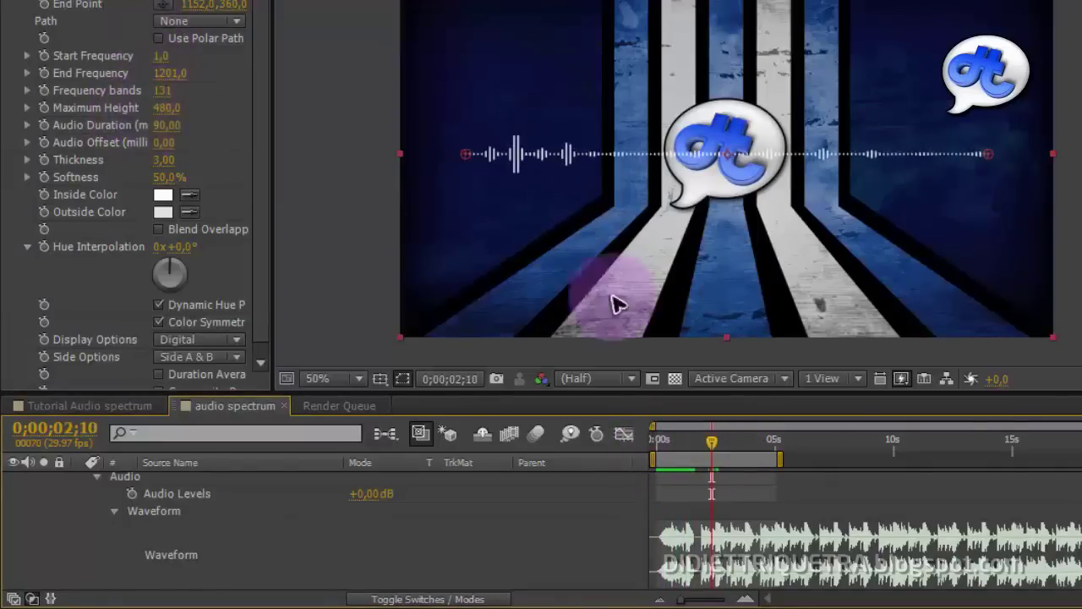
{"action": "left_click_drag", "start_coordinate": [713, 443], "coordinate": [686, 460]}
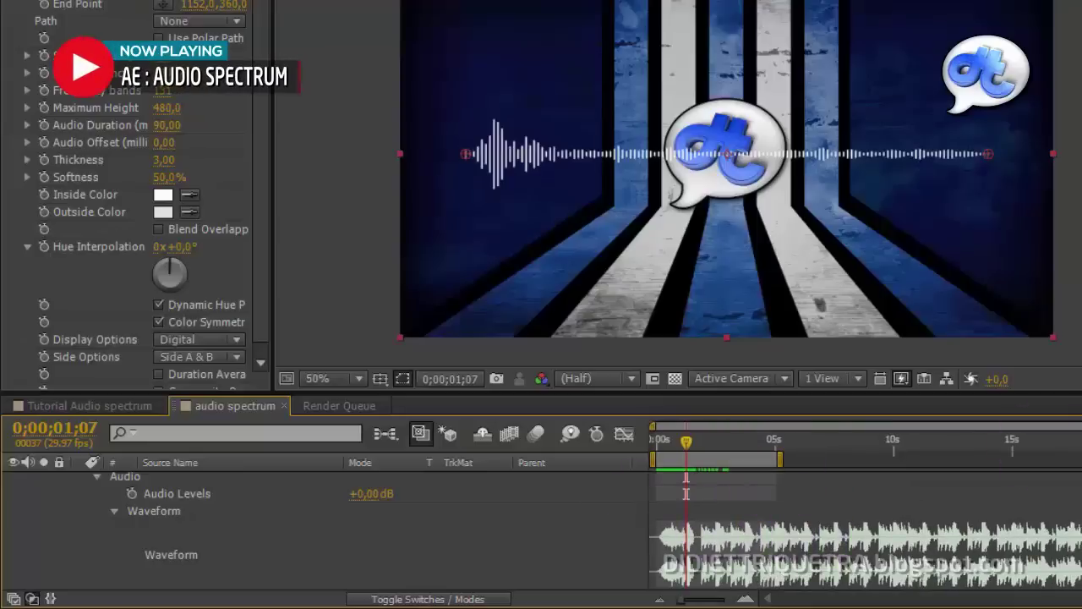
Deselect the spectrum layer and move the playhead to 0;00;01;24 to view the bars without their handles.
{"action": "left_click", "coordinate": [591, 562]}
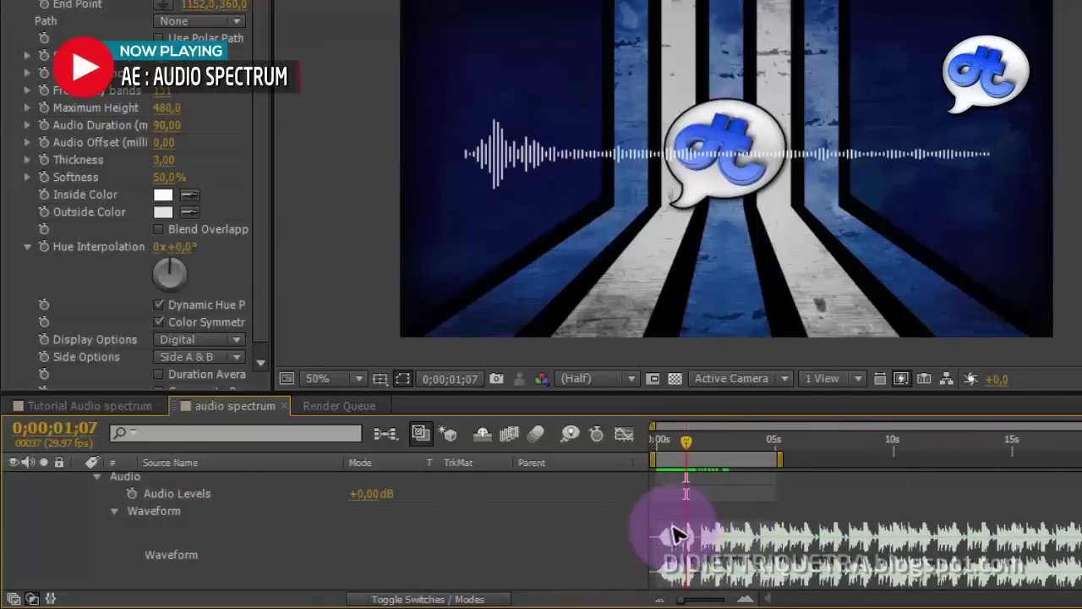
{"action": "left_click", "coordinate": [699, 441]}
{"action": "scroll", "coordinate": [711, 482], "scroll_direction": "up", "scroll_amount": 3}
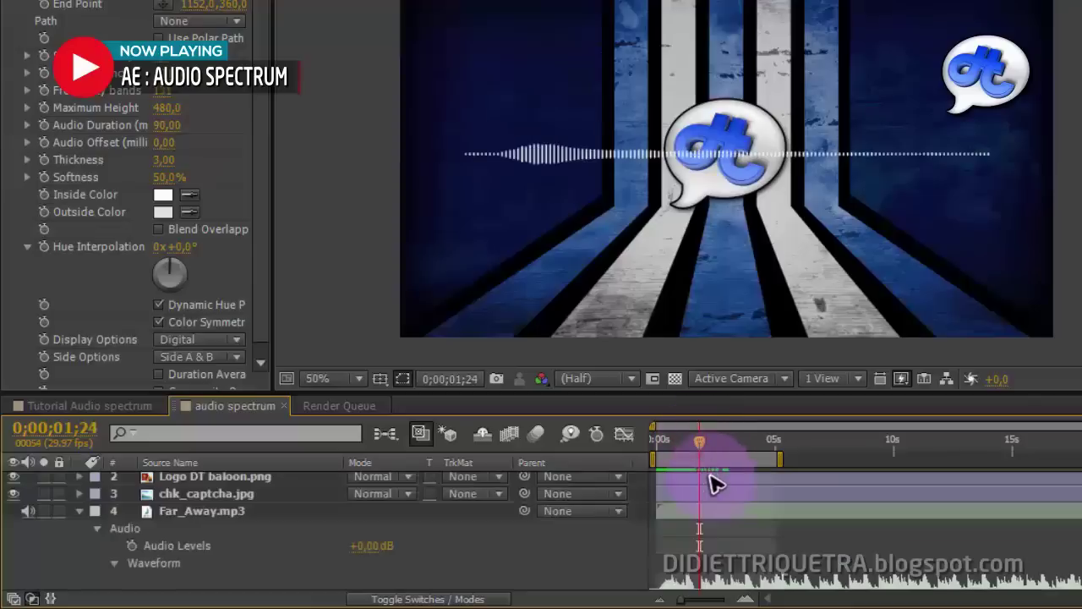
Scrub the audio spectrum composition from 0;00;01;24 to 0;00;02;16, comparing the spectrum's movement with the peaks of the Far_Away.mp3 waveform.
{"action": "scroll", "coordinate": [711, 475], "scroll_direction": "down", "scroll_amount": 3}
{"action": "scroll", "coordinate": [712, 479], "scroll_direction": "up", "scroll_amount": 3}
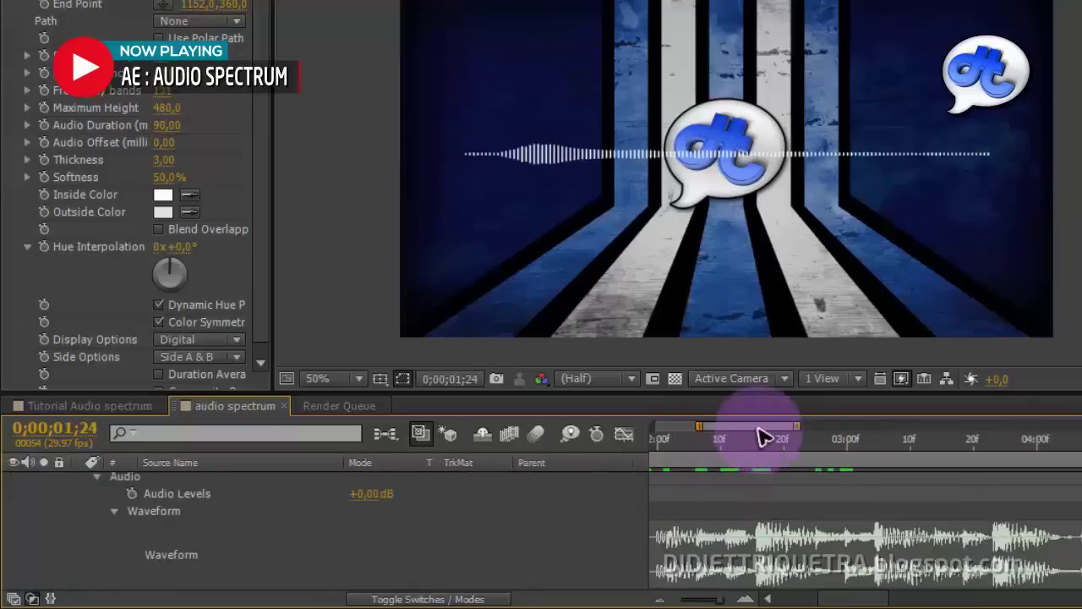
{"action": "mouse_move", "coordinate": [759, 428]}
{"action": "left_mouse_down"}
{"action": "mouse_move", "coordinate": [694, 434]}
{"action": "mouse_move", "coordinate": [767, 429]}
{"action": "left_mouse_up"}
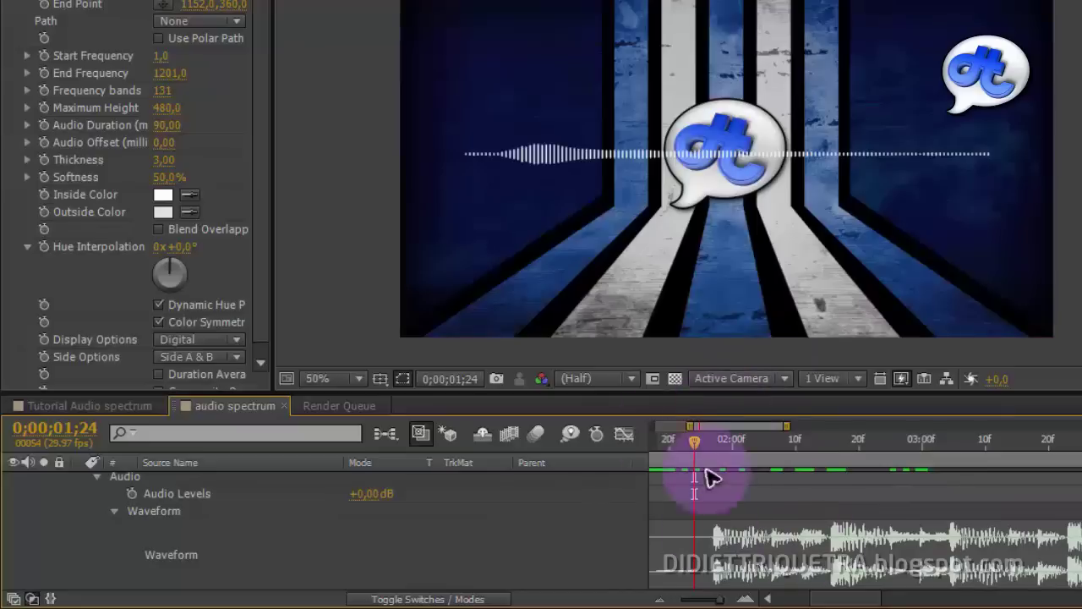
{"action": "left_click_drag", "start_coordinate": [698, 443], "coordinate": [846, 461]}
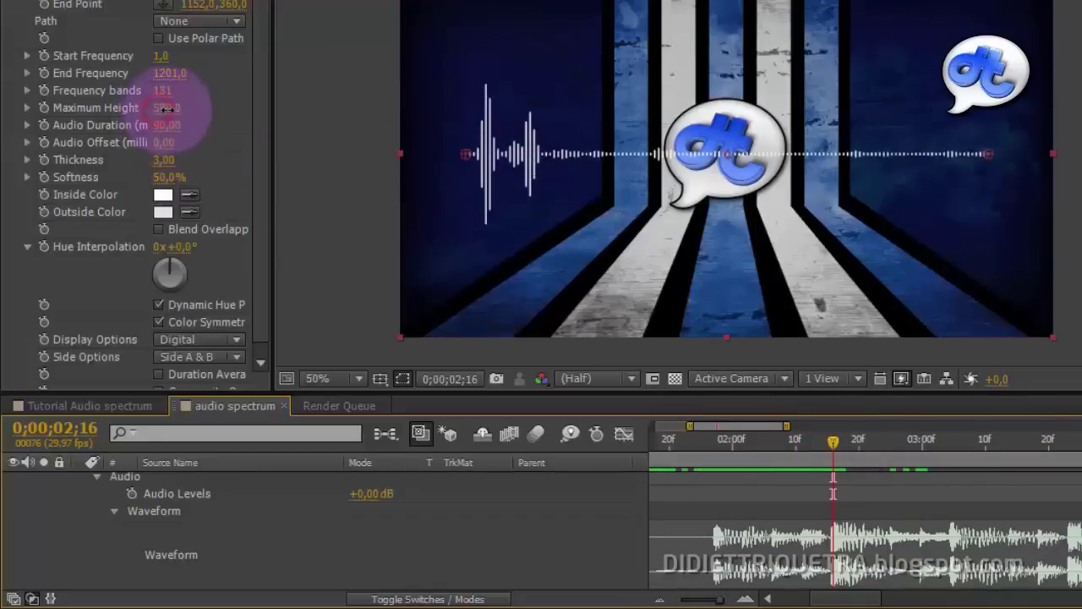
Try raising the Audio Spectrum's Maximum Height to 980, 2060 and 2290, scrubbing between 0;00;02;10 and 0;00;02;16 to compare bar heights.
{"action": "left_click_drag", "start_coordinate": [167, 108], "coordinate": [184, 110]}
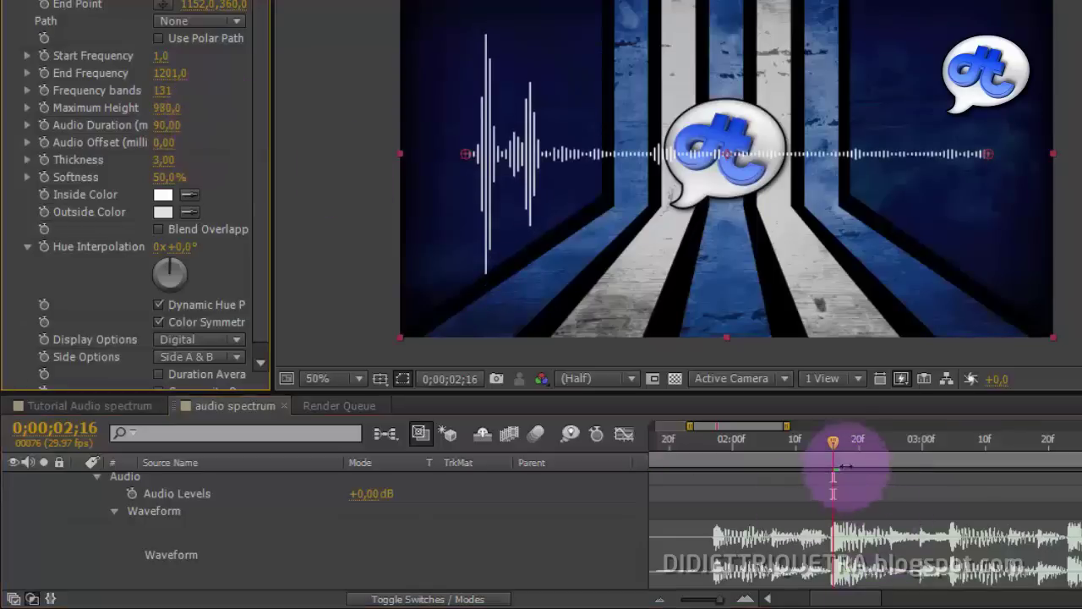
{"action": "left_click_drag", "start_coordinate": [837, 441], "coordinate": [791, 464]}
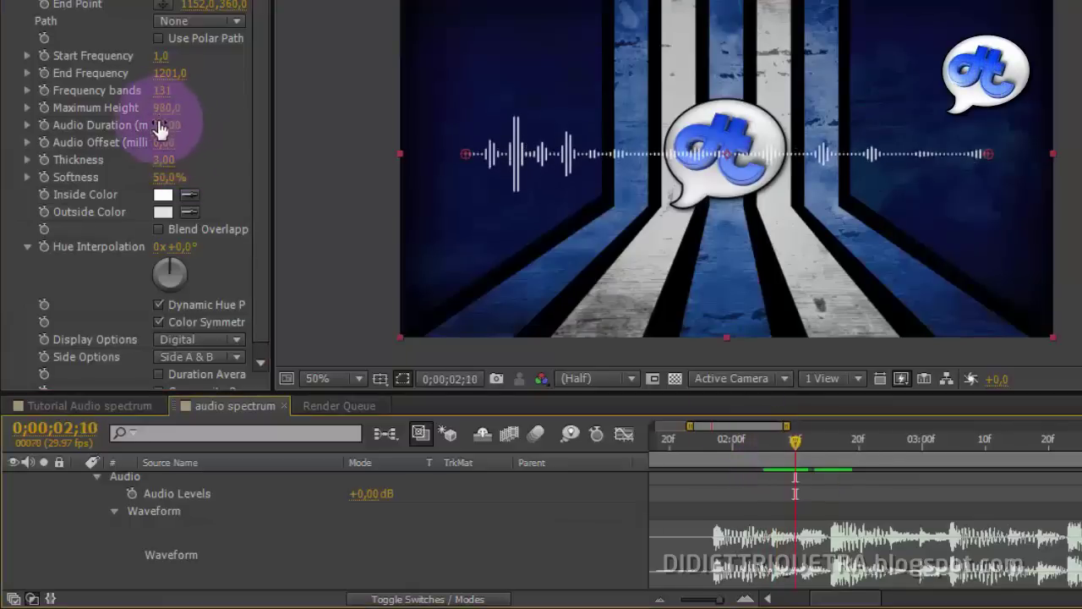
{"action": "left_click_drag", "start_coordinate": [172, 108], "coordinate": [282, 113]}
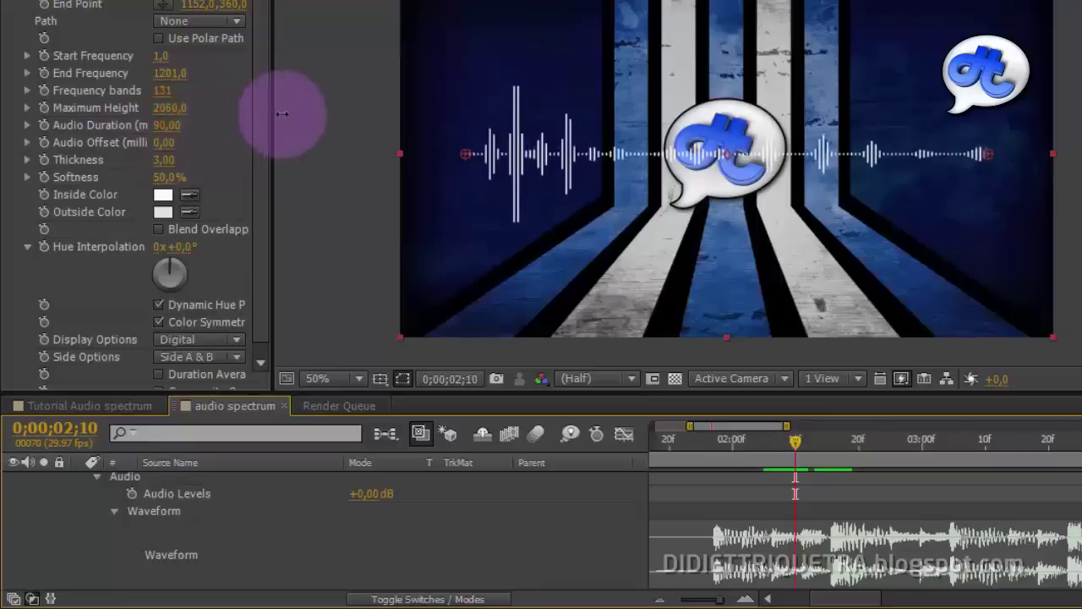
{"action": "left_click_drag", "start_coordinate": [790, 437], "coordinate": [827, 446]}
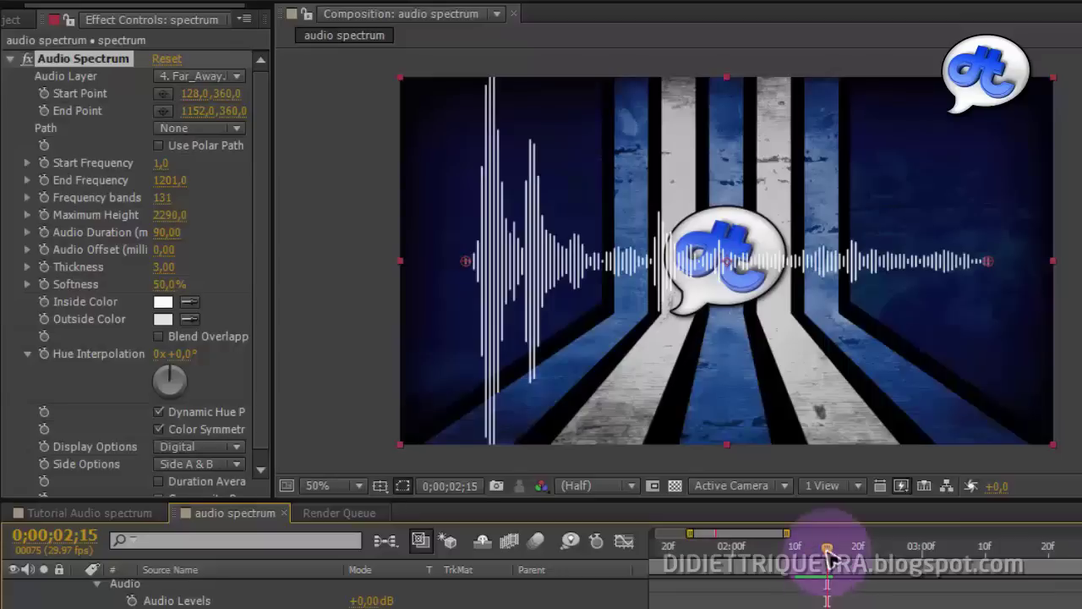
Set the Maximum Height to 900 and scrub between 0;00;02;16 and 0;00;02;01 to check the bars.
{"action": "left_click_drag", "start_coordinate": [823, 549], "coordinate": [834, 551]}
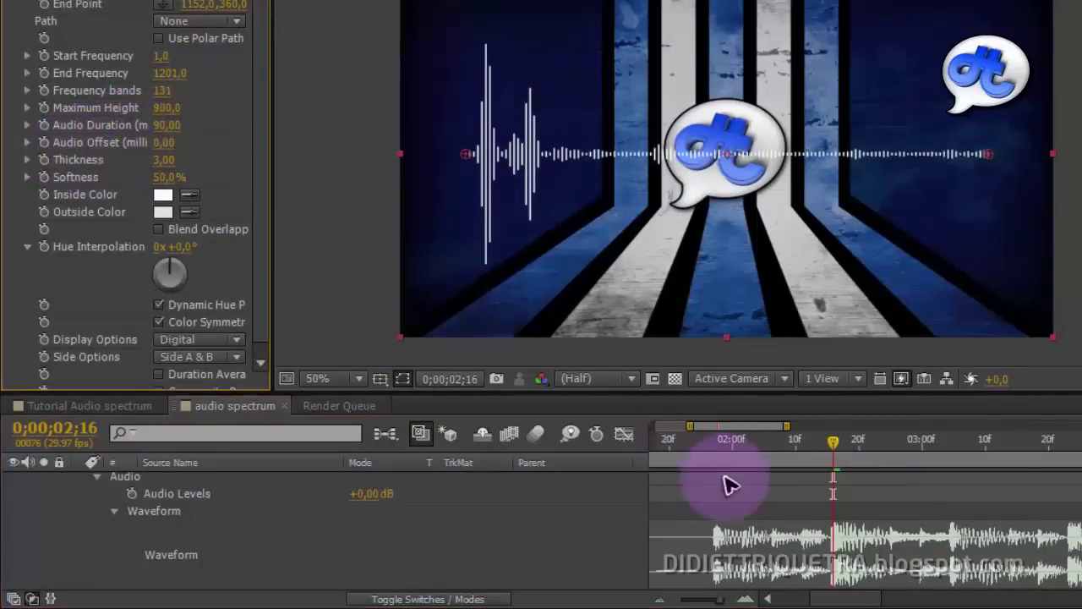
{"action": "left_click_drag", "start_coordinate": [829, 443], "coordinate": [792, 478]}
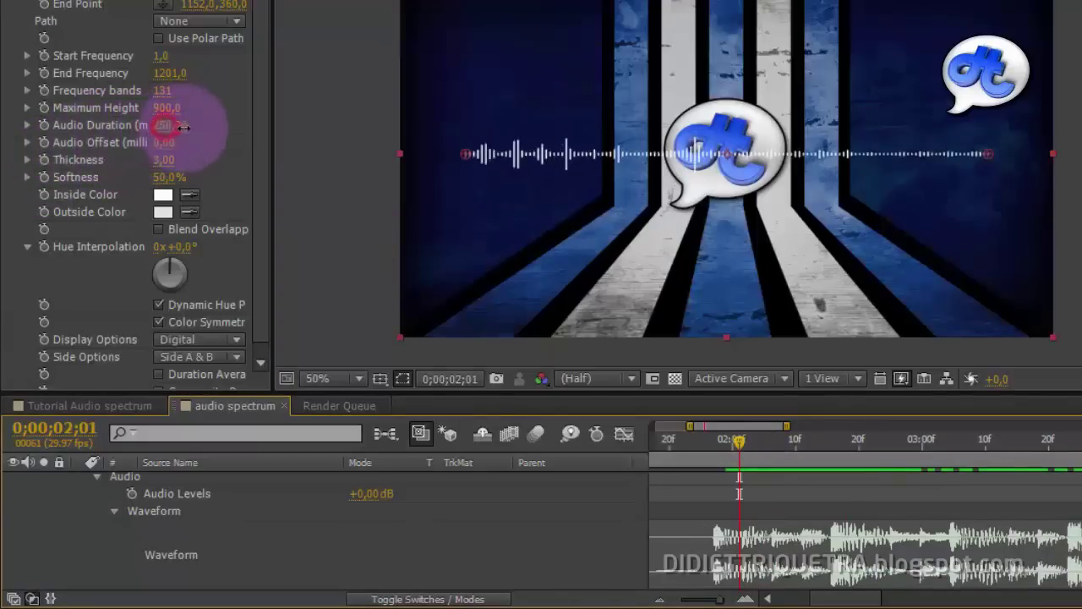
Try longer Audio Duration values, then set it to 40 milliseconds and scrub to 0;00;02;06 to check the spectrum.
{"action": "left_click_drag", "start_coordinate": [183, 127], "coordinate": [302, 126]}
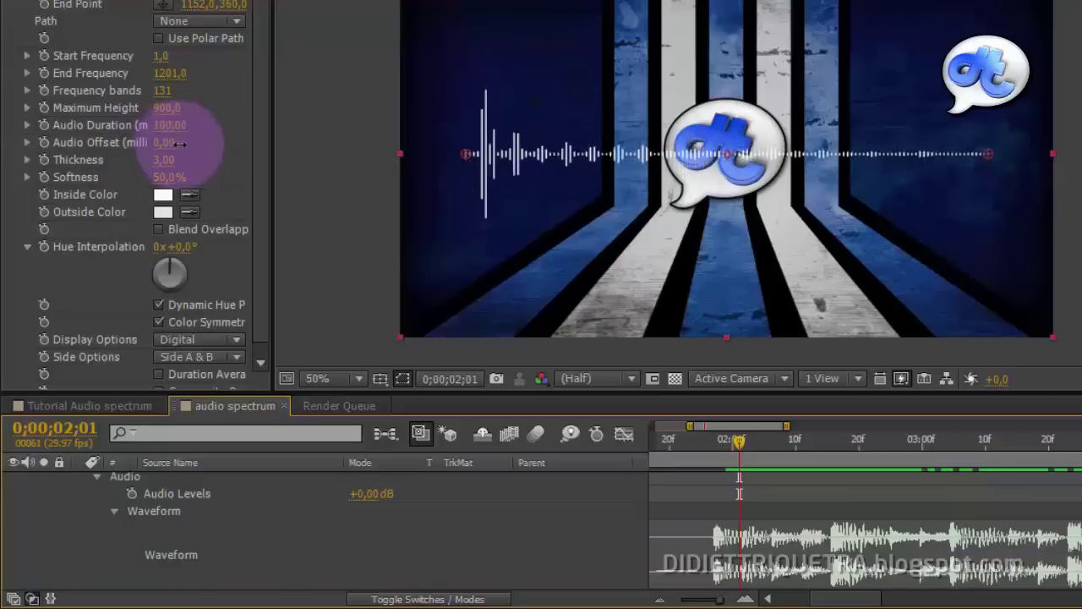
{"action": "left_click_drag", "start_coordinate": [171, 146], "coordinate": [168, 146]}
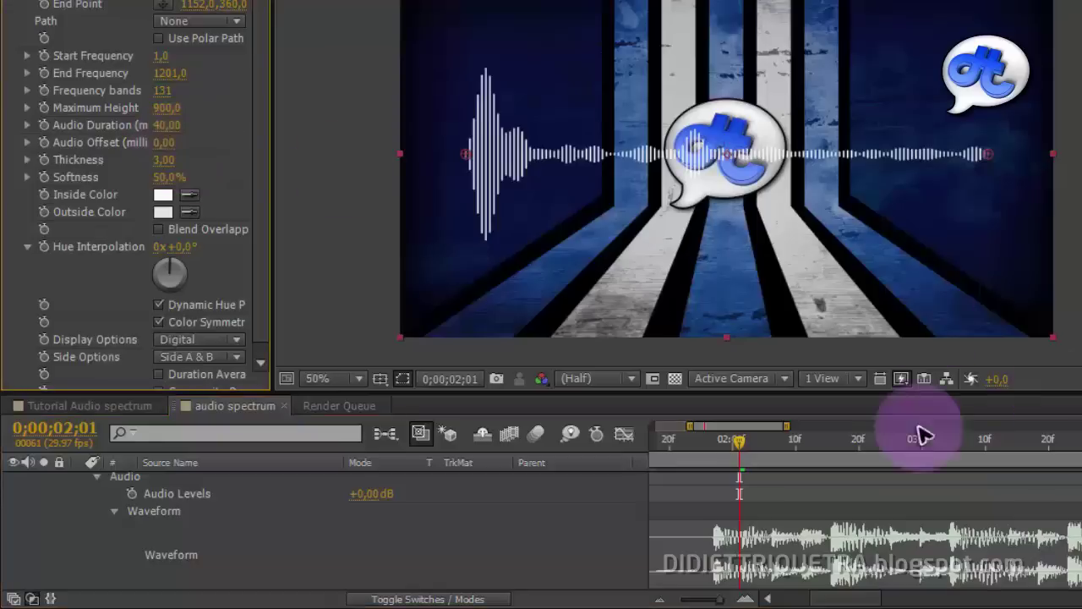
{"action": "left_click_drag", "start_coordinate": [733, 440], "coordinate": [765, 467]}
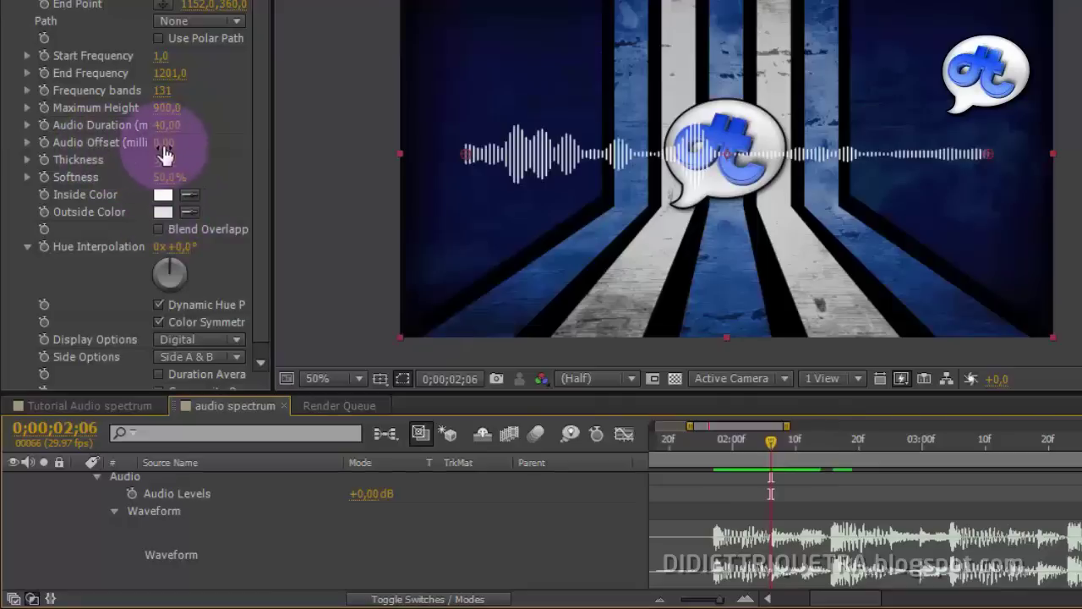
Set the Audio Offset to 10 milliseconds and scrub to 0;00;02;16 to check the spectrum.
{"action": "mouse_move", "coordinate": [207, 147]}
{"action": "left_mouse_down"}
{"action": "mouse_move", "coordinate": [181, 149]}
{"action": "mouse_move", "coordinate": [199, 150]}
{"action": "left_mouse_up"}
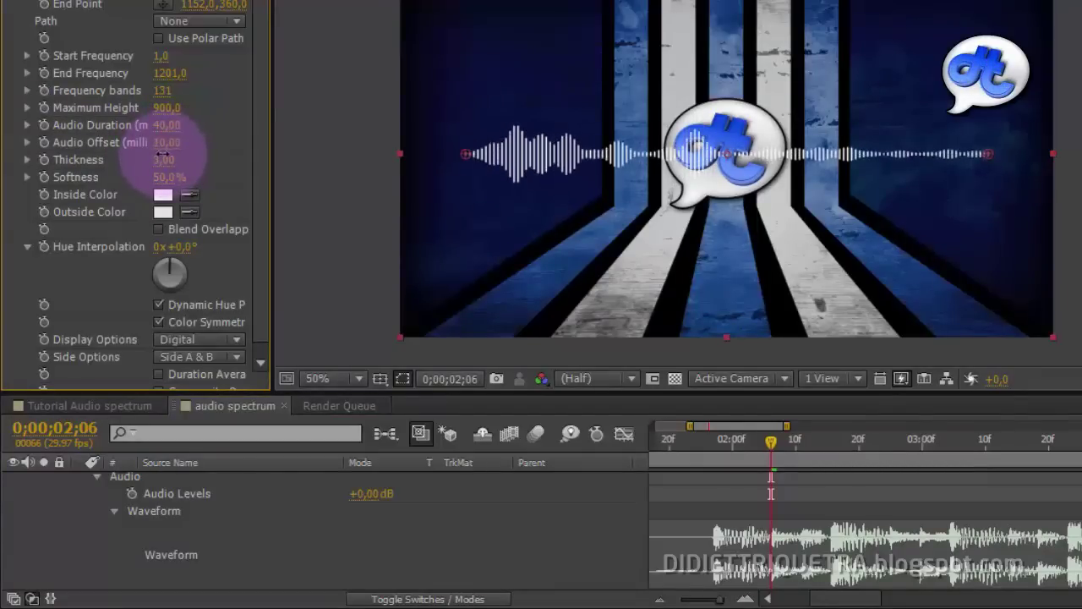
{"action": "left_click_drag", "start_coordinate": [798, 444], "coordinate": [833, 457]}
{"action": "left_click", "coordinate": [328, 219]}
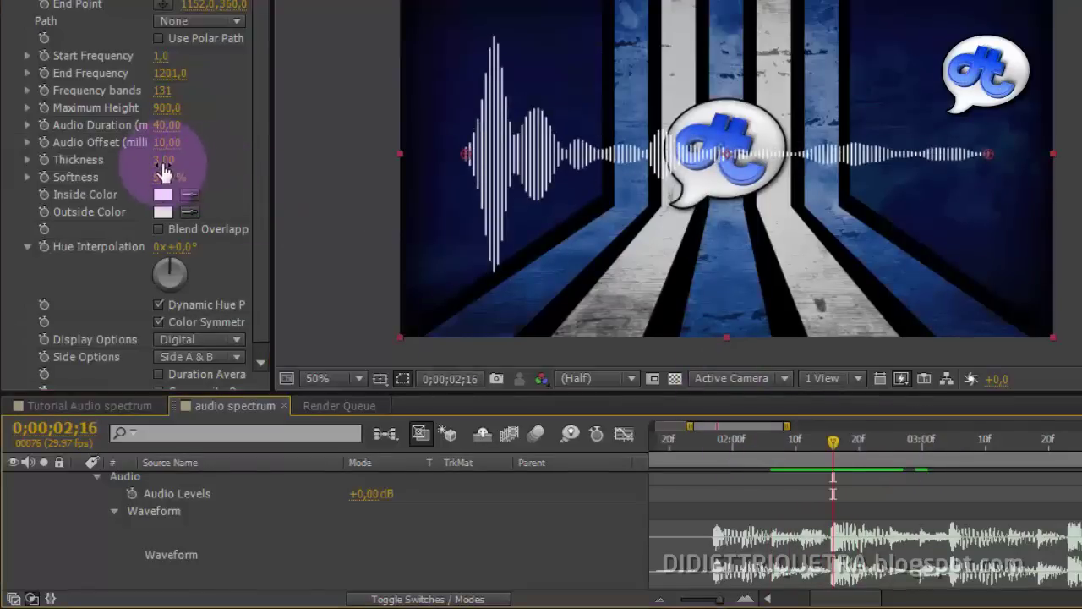
Reduce the spectrum bars' Softness to 1% and set their Thickness to 5.70.
{"action": "left_click_drag", "start_coordinate": [163, 170], "coordinate": [2, 179]}
{"action": "left_click_drag", "start_coordinate": [173, 161], "coordinate": [28, 164]}
{"action": "left_click_drag", "start_coordinate": [266, 183], "coordinate": [265, 193]}
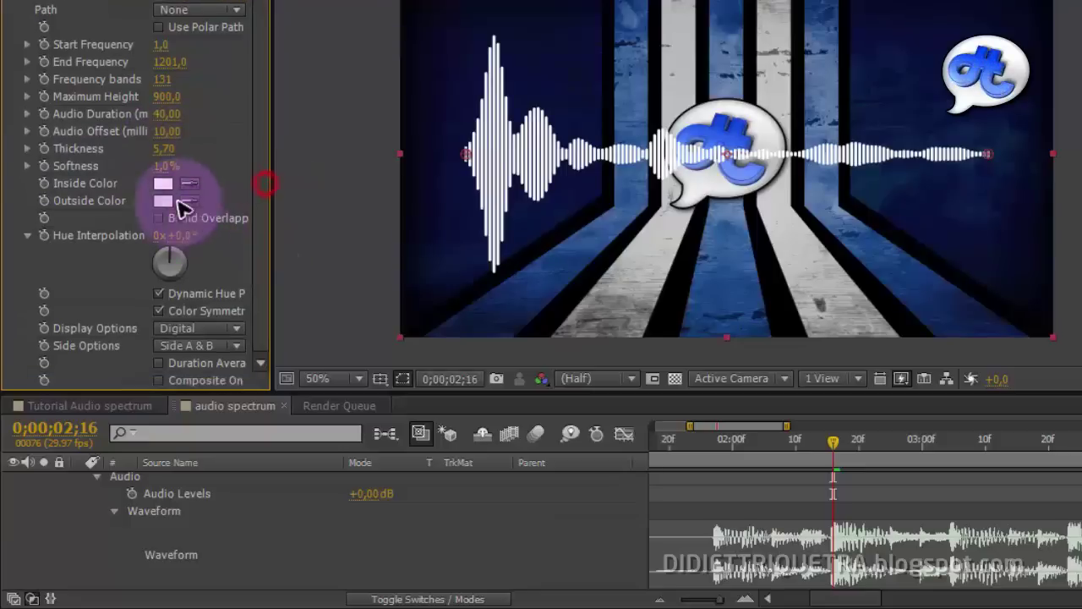
Try a light red Inside Color for the spectrum bars and compare it with the finished Tutorial Audio spectrum composition.
{"action": "left_click", "coordinate": [163, 184]}
{"action": "left_click_drag", "start_coordinate": [718, 353], "coordinate": [660, 304]}
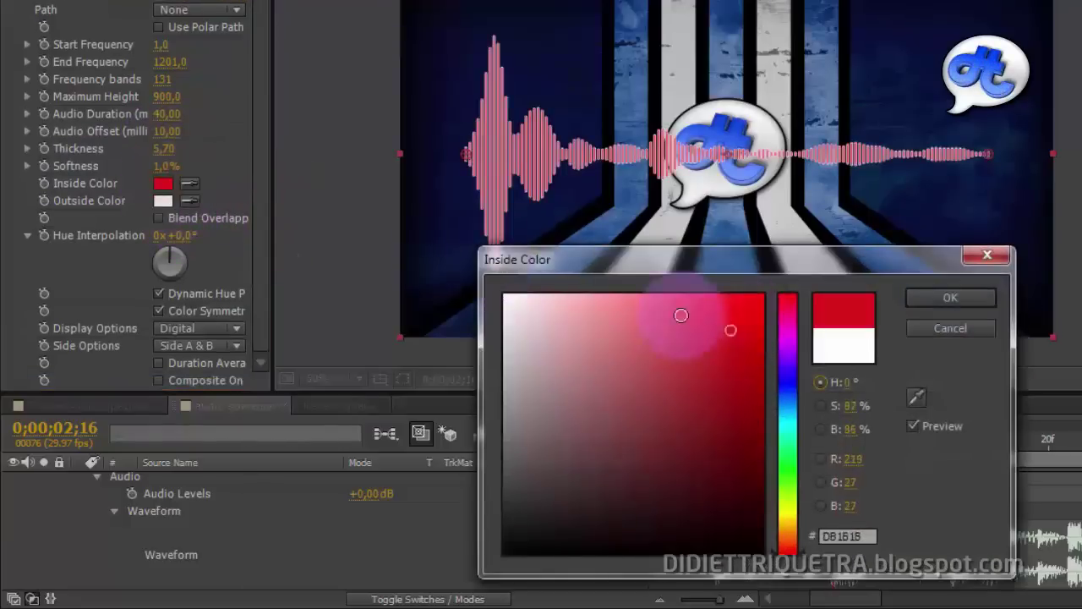
{"action": "left_click", "coordinate": [951, 298]}
{"action": "left_click", "coordinate": [121, 406]}
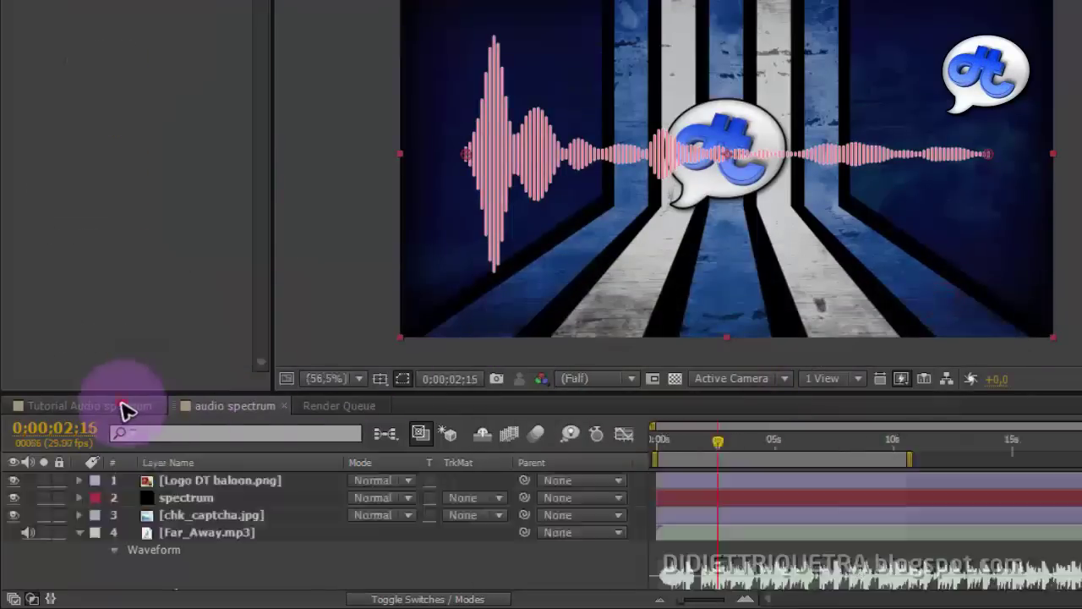
{"action": "left_click", "coordinate": [233, 406]}
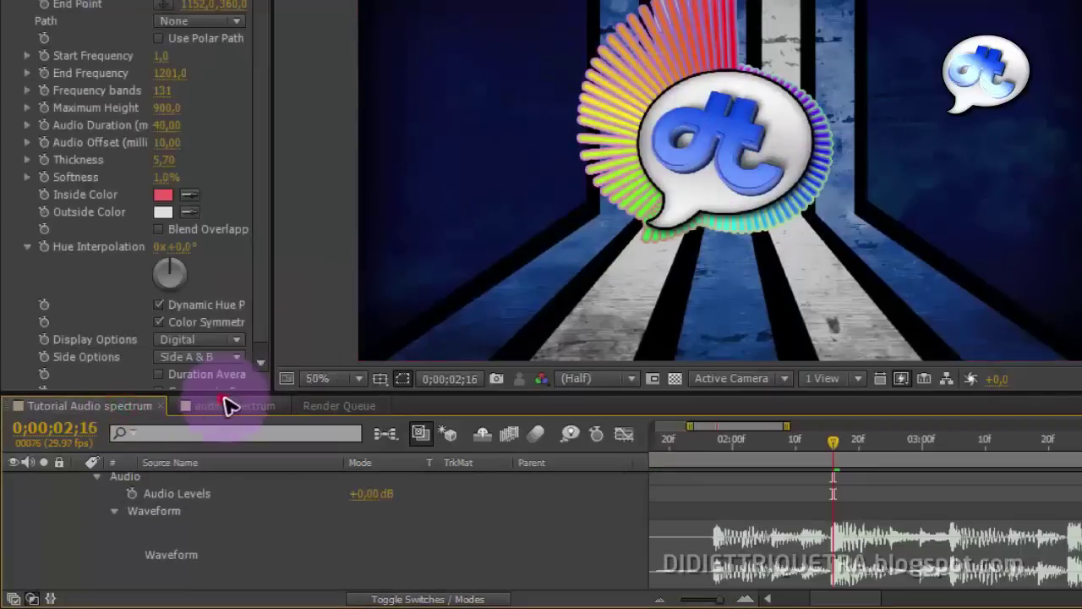
{"action": "scroll", "coordinate": [245, 245], "scroll_direction": "down", "scroll_amount": 1}
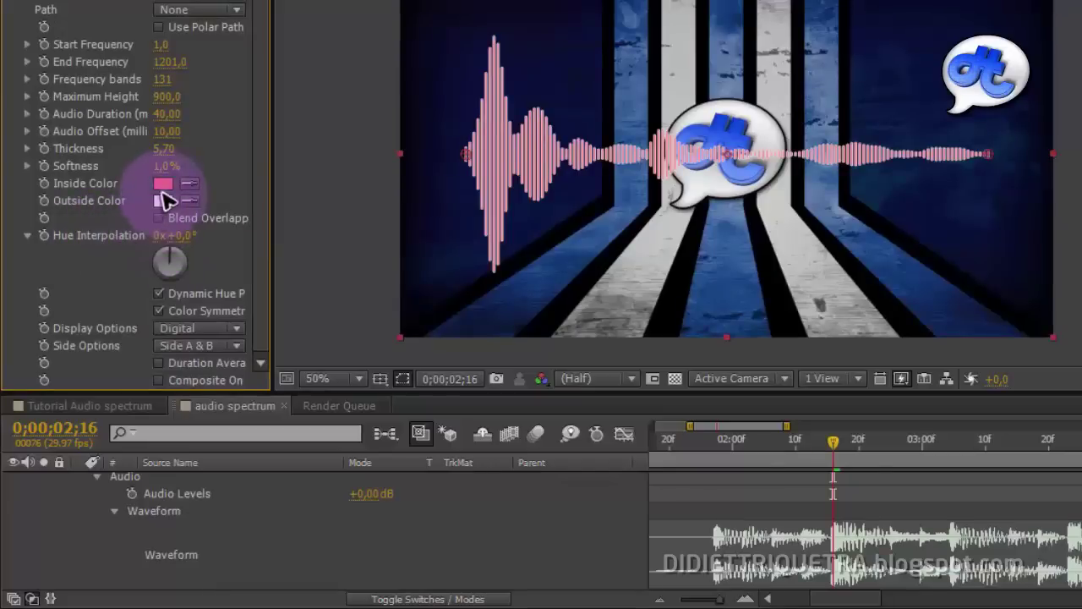
Set the Inside Color of the spectrum bars to the pure red CC0000.
{"action": "left_click", "coordinate": [163, 184]}
{"action": "left_click", "coordinate": [761, 322]}
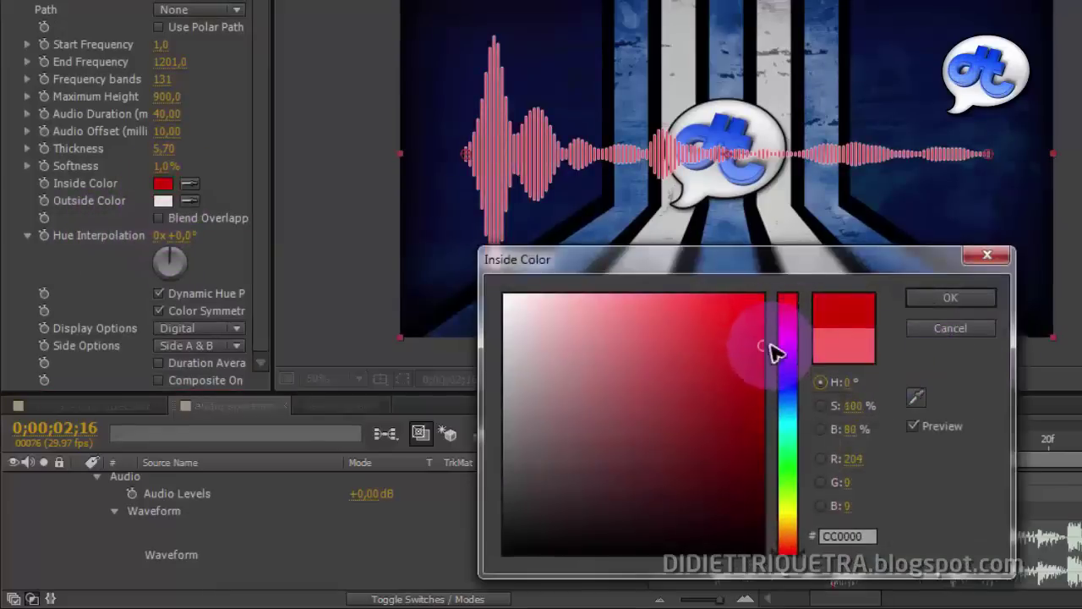
{"action": "left_click", "coordinate": [949, 297]}
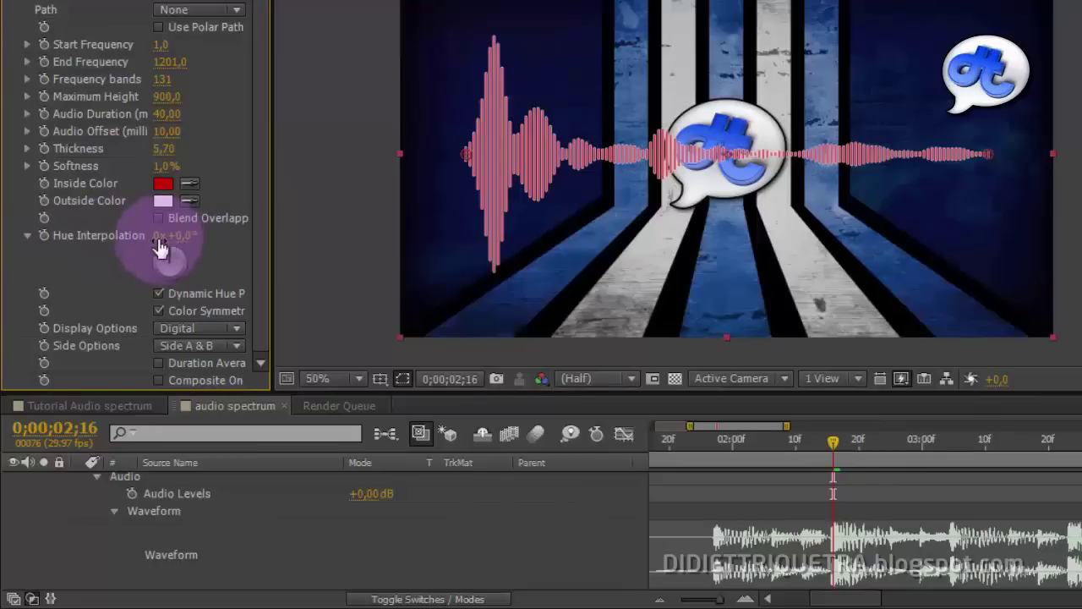
Set the Hue Interpolation to 66x +119° to spread rainbow colors along the spectrum.
{"action": "left_click_drag", "start_coordinate": [160, 237], "coordinate": [240, 252]}
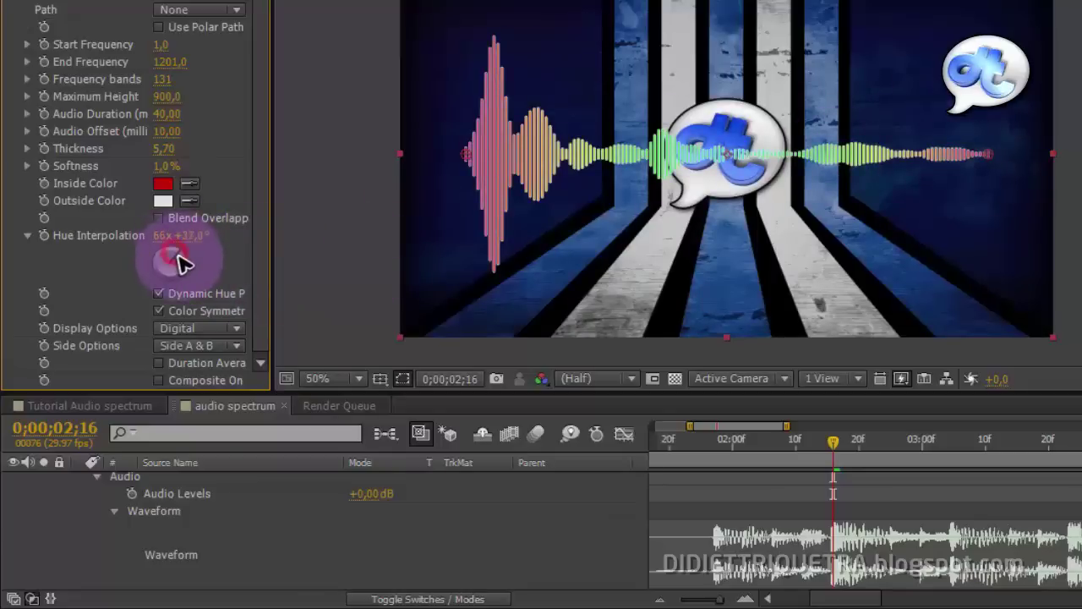
{"action": "left_click_drag", "start_coordinate": [174, 298], "coordinate": [472, 225]}
Set the Outside Color of the spectrum bars to the red F12929 and move the playhead to 0;00;02;10.
{"action": "left_click", "coordinate": [163, 204]}
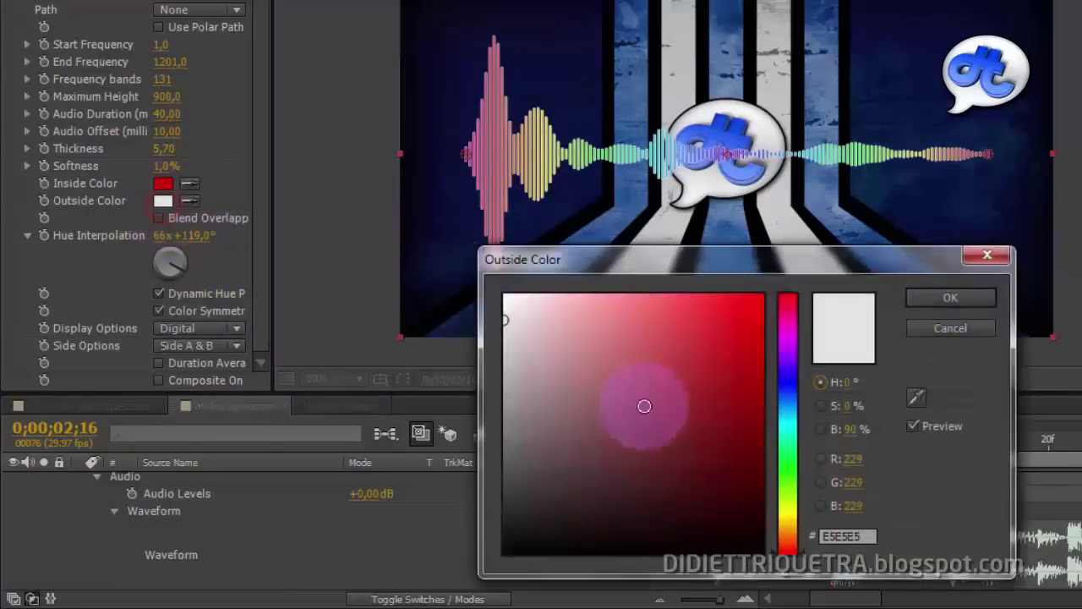
{"action": "left_click_drag", "start_coordinate": [646, 403], "coordinate": [718, 307]}
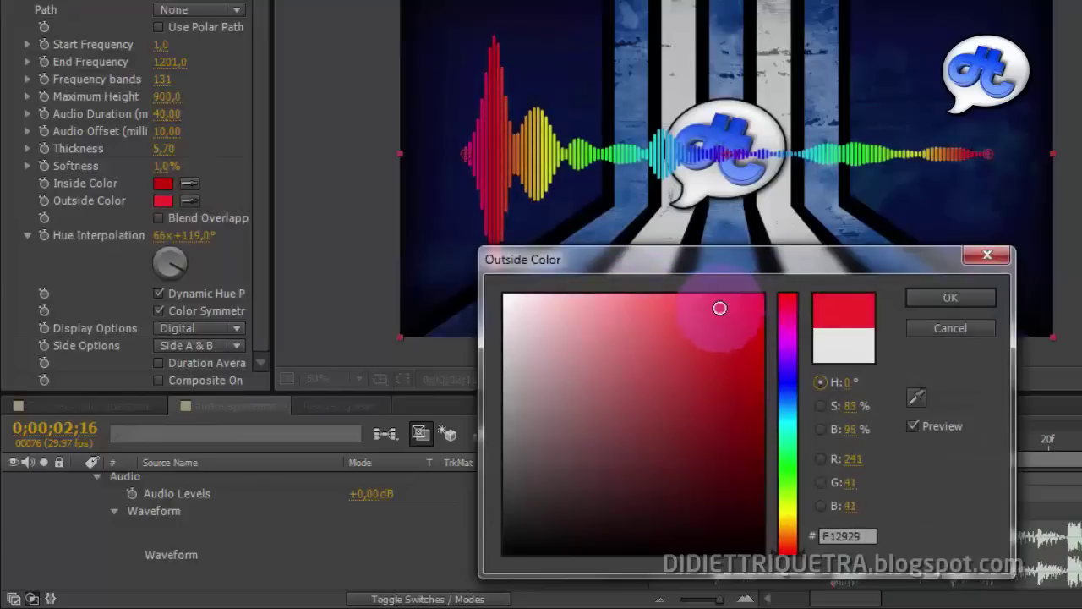
{"action": "left_click", "coordinate": [951, 298]}
{"action": "mouse_move", "coordinate": [793, 453]}
{"action": "left_mouse_down"}
{"action": "mouse_move", "coordinate": [831, 445]}
{"action": "mouse_move", "coordinate": [671, 442]}
{"action": "mouse_move", "coordinate": [926, 452]}
{"action": "mouse_move", "coordinate": [773, 454]}
{"action": "mouse_move", "coordinate": [795, 445]}
{"action": "left_mouse_up"}
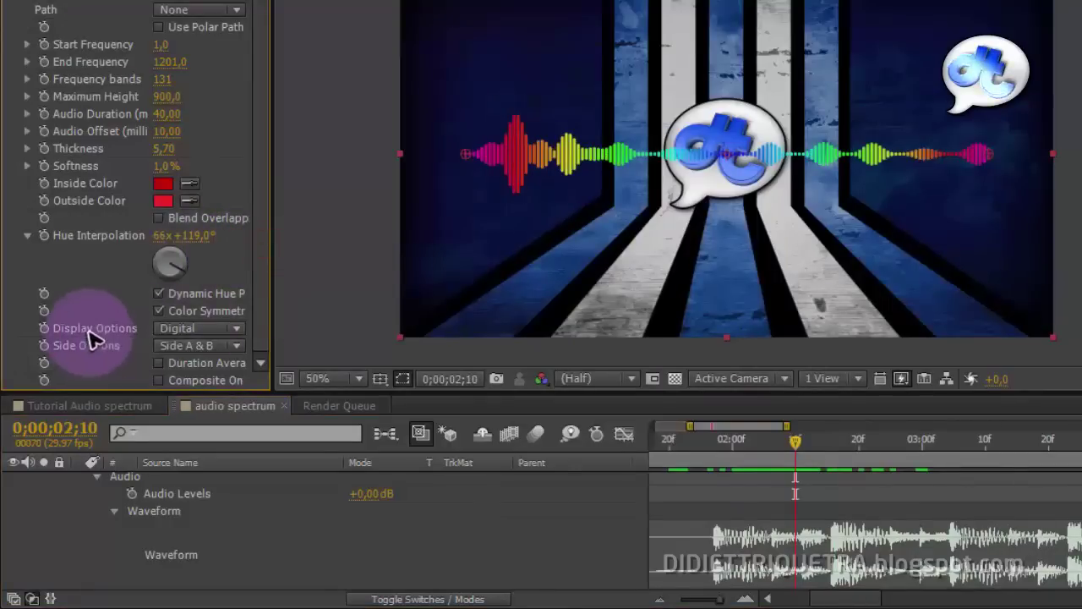
Try the Analog lines display option for the spectrum and scrub from two seconds to 0;00;02;24 to preview it.
{"action": "left_click", "coordinate": [194, 334]}
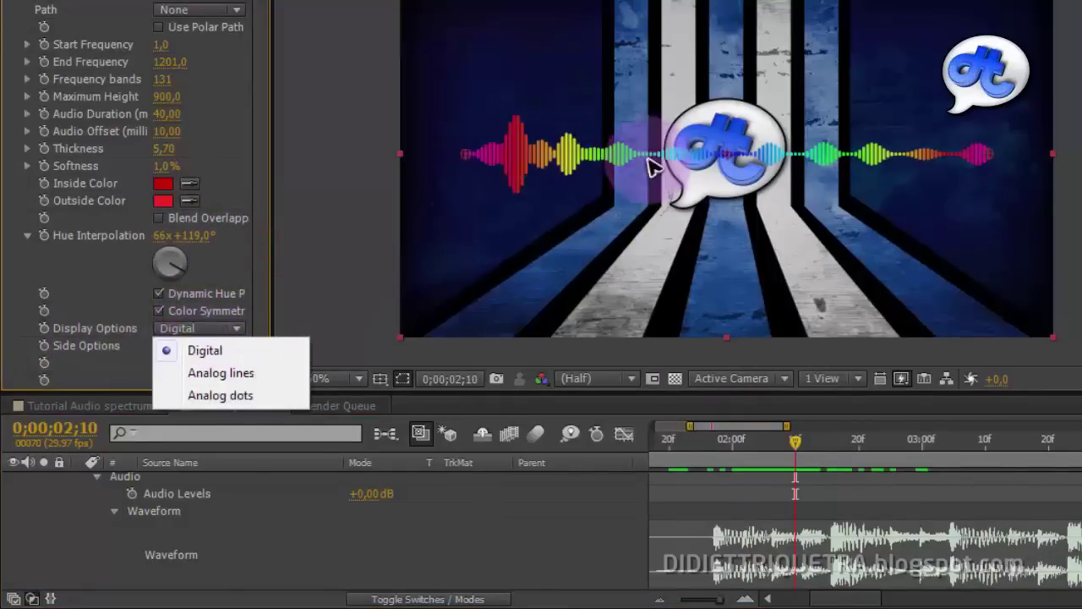
{"action": "left_click", "coordinate": [220, 378]}
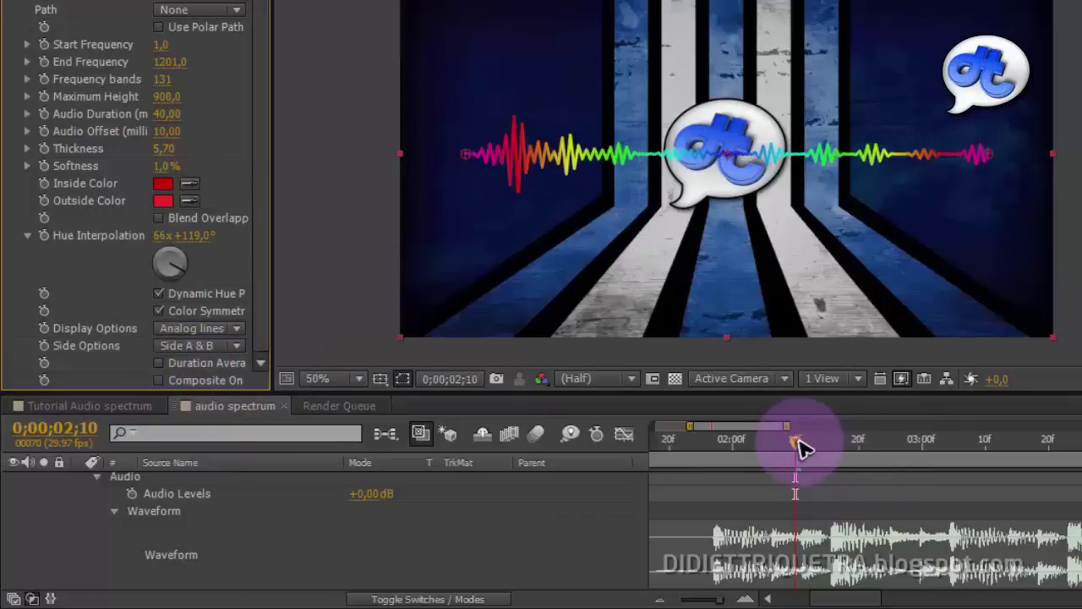
{"action": "left_click_drag", "start_coordinate": [797, 441], "coordinate": [740, 473]}
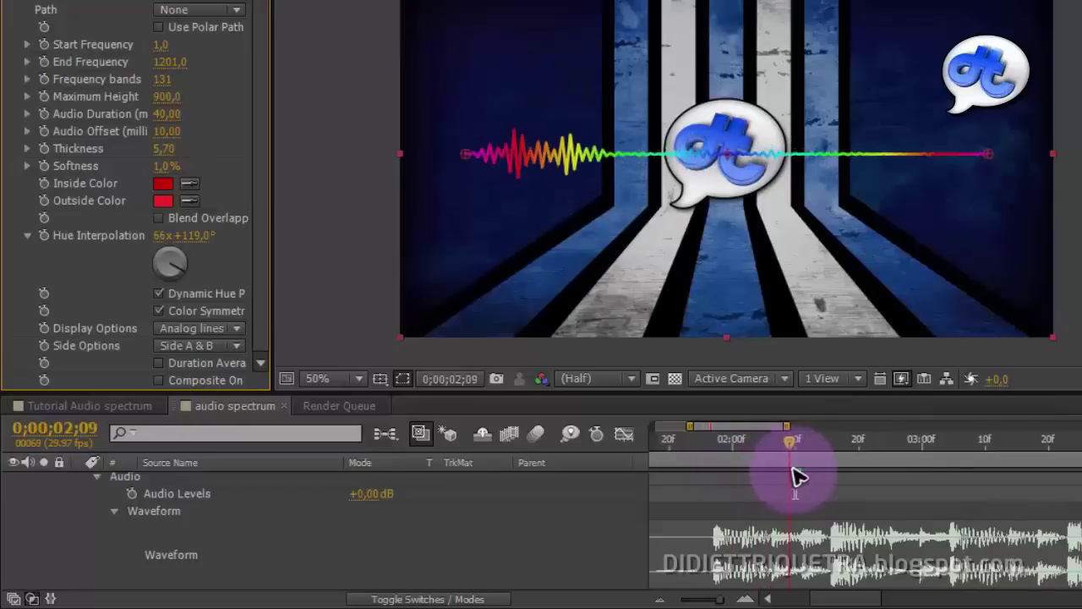
{"action": "left_click_drag", "start_coordinate": [830, 474], "coordinate": [884, 486]}
Try the Analog dots display option for the spectrum and scrub to 0;00;03;01 to preview it.
{"action": "left_click", "coordinate": [222, 330]}
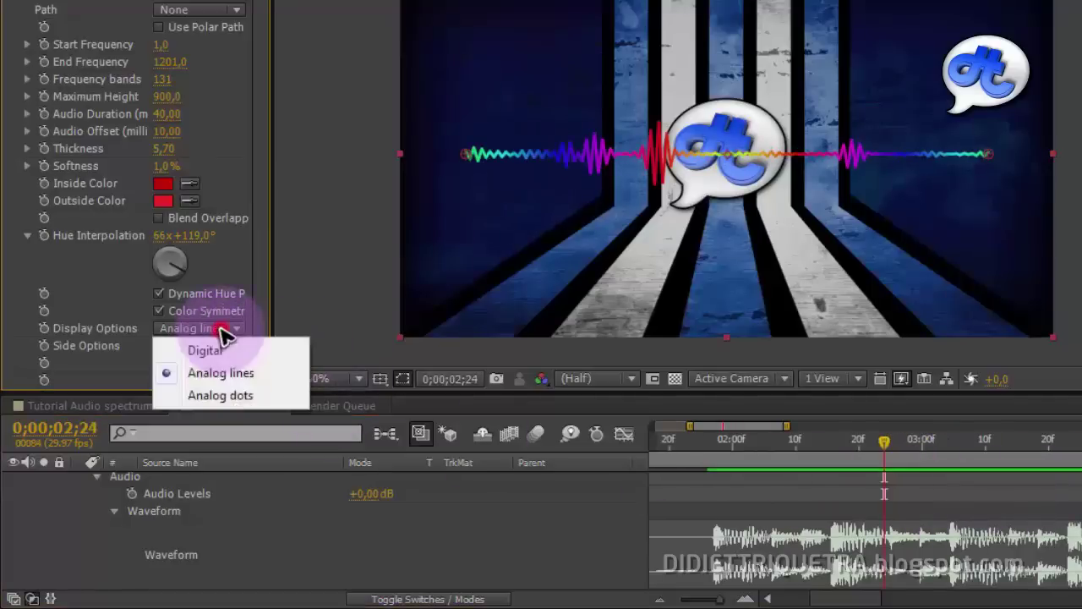
{"action": "left_click", "coordinate": [218, 394]}
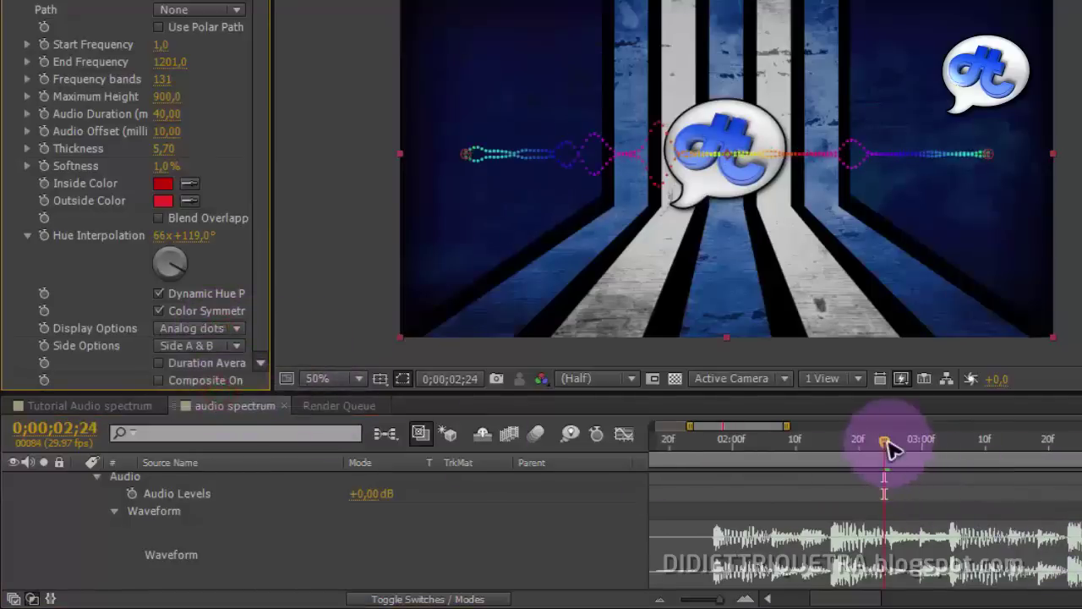
{"action": "left_click_drag", "start_coordinate": [891, 445], "coordinate": [928, 496]}
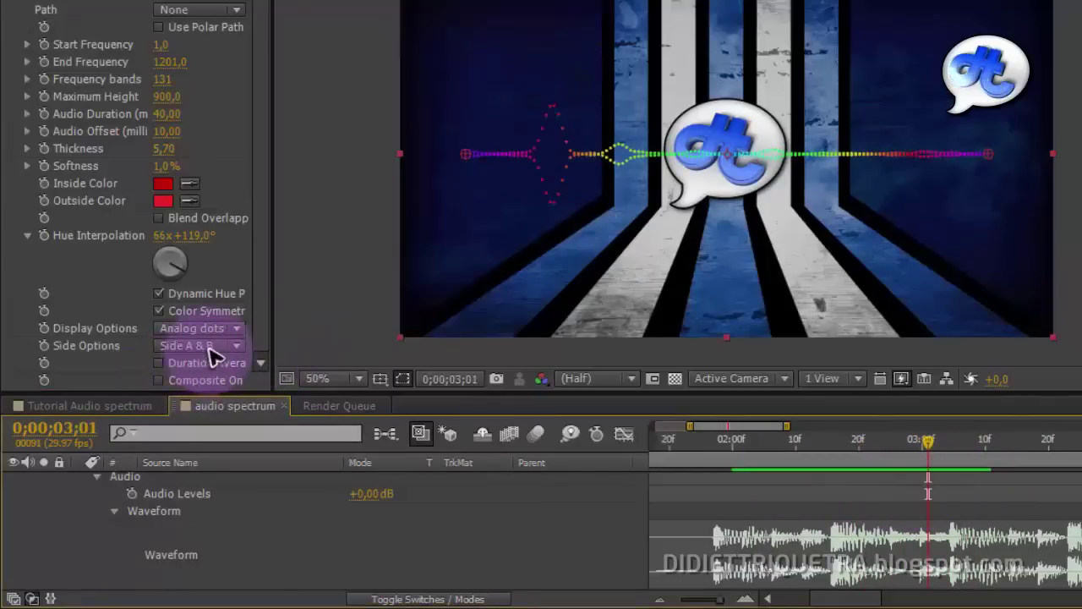
Set the spectrum's display option back to Digital and move the playhead to 0;00;02;16.
{"action": "left_click", "coordinate": [232, 329]}
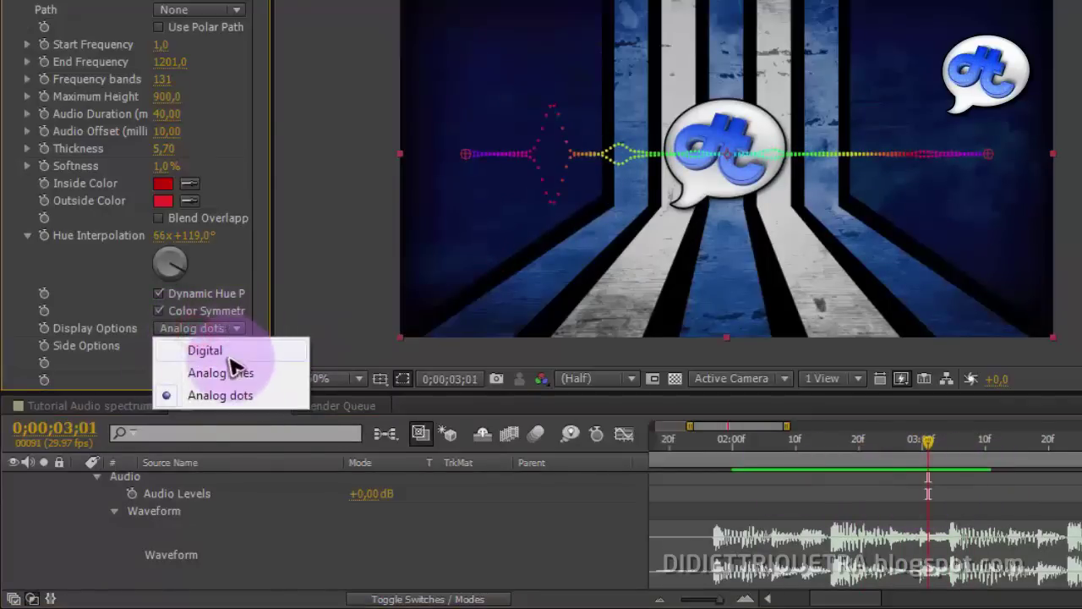
{"action": "left_click", "coordinate": [229, 351]}
{"action": "left_click_drag", "start_coordinate": [950, 442], "coordinate": [833, 454]}
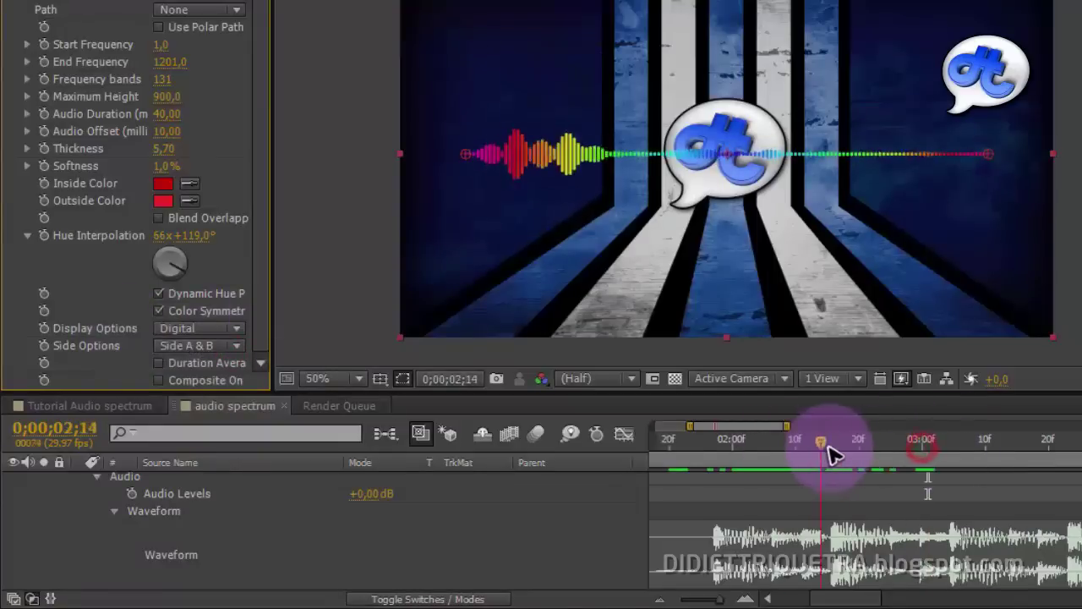
Change the spectrum's Side Options to Side A so the bars extend only above the line.
{"action": "left_click", "coordinate": [212, 350]}
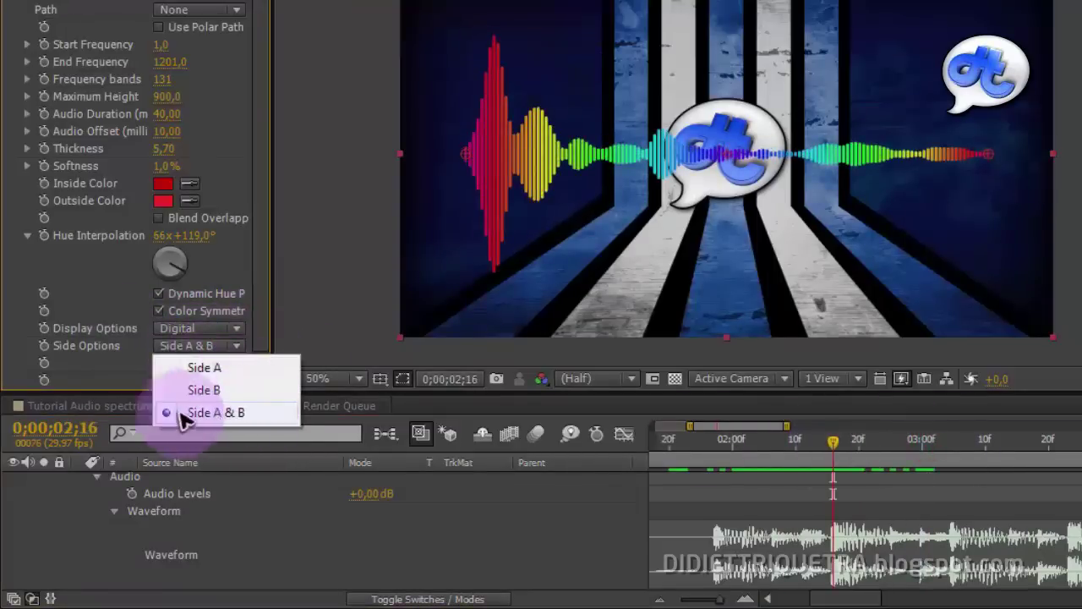
{"action": "left_click", "coordinate": [207, 369]}
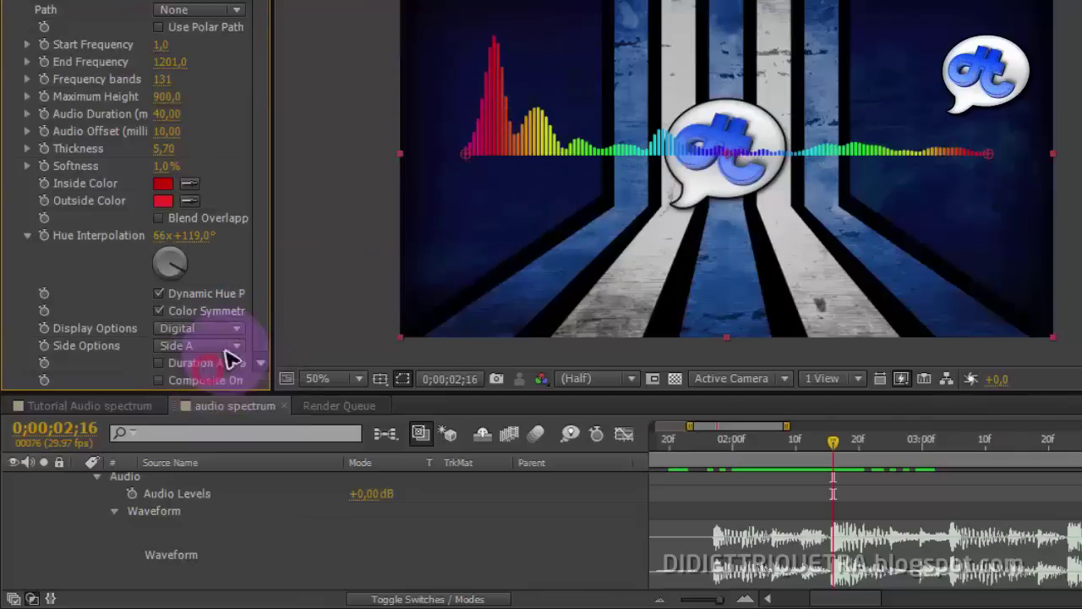
Move the spectrum down to the bottom edge of the frame and preview it at 0;00;02;28 and 0;00;02;26.
{"action": "left_click_drag", "start_coordinate": [856, 445], "coordinate": [907, 454]}
{"action": "left_click_drag", "start_coordinate": [801, 150], "coordinate": [811, 314]}
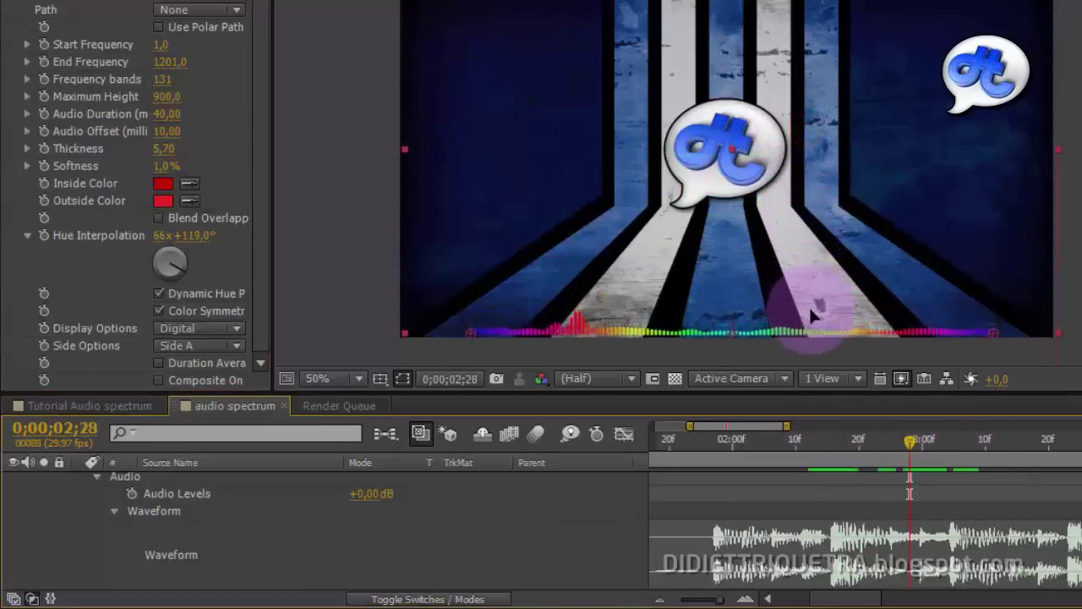
{"action": "mouse_move", "coordinate": [907, 441]}
{"action": "left_mouse_down"}
{"action": "mouse_move", "coordinate": [858, 457]}
{"action": "mouse_move", "coordinate": [754, 452]}
{"action": "mouse_move", "coordinate": [897, 450]}
{"action": "left_mouse_up"}
Set the spectrum's Side Options to Side B, move it to the frame's top edge, and preview it at 0;00;02;19.
{"action": "left_click", "coordinate": [221, 344]}
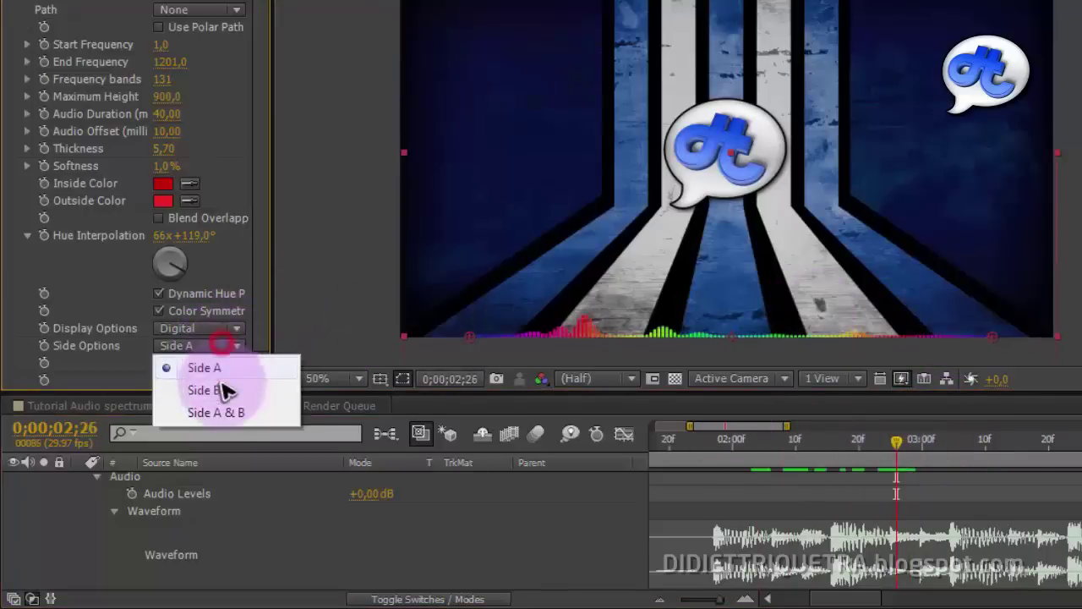
{"action": "left_click", "coordinate": [220, 390]}
{"action": "left_click_drag", "start_coordinate": [657, 322], "coordinate": [664, 69]}
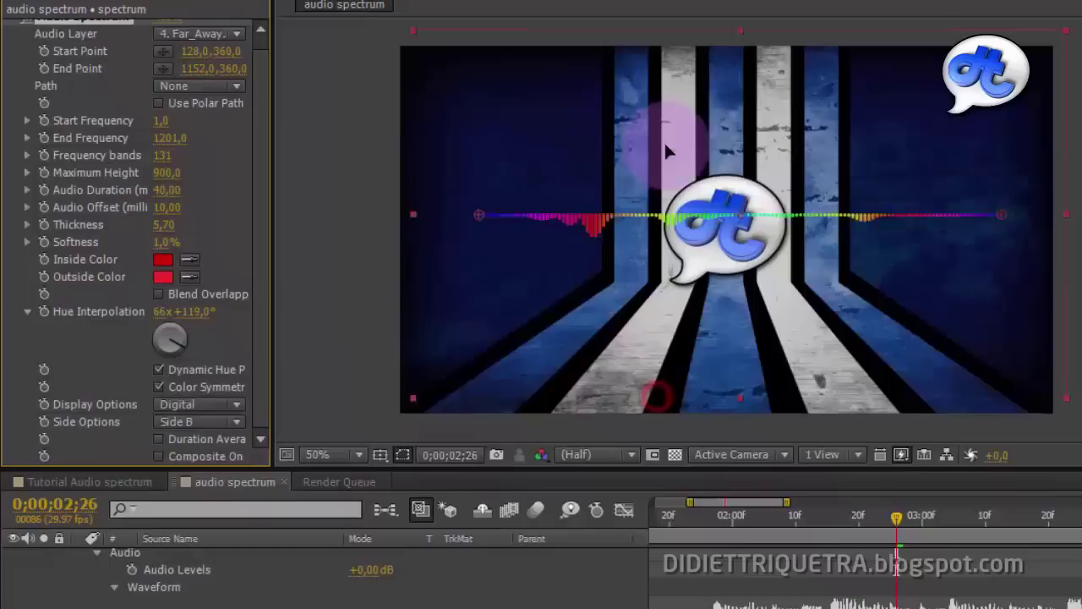
{"action": "left_click_drag", "start_coordinate": [666, 151], "coordinate": [662, 37]}
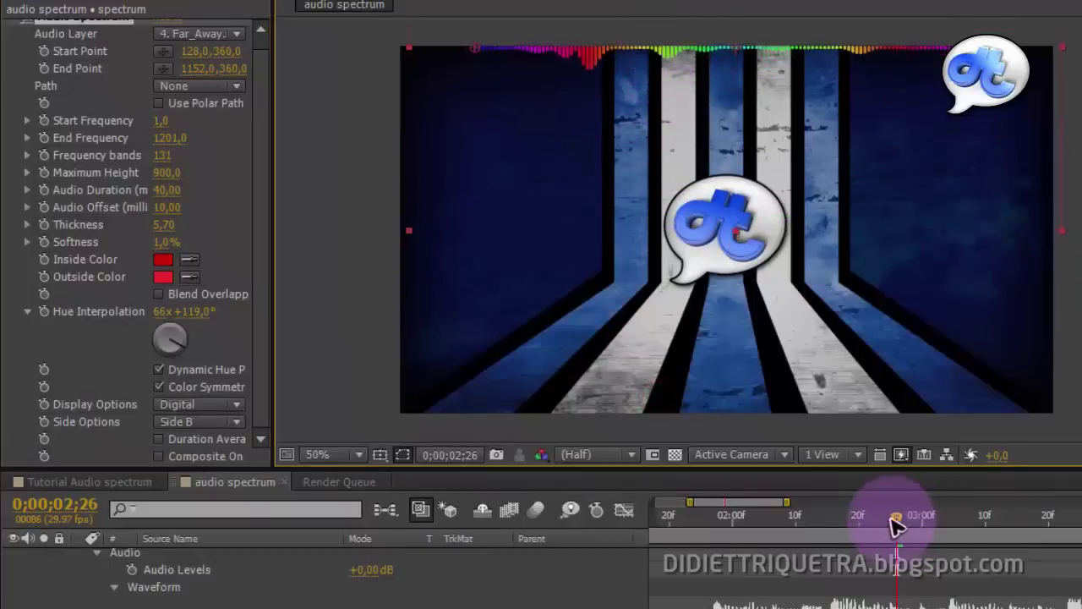
{"action": "left_click_drag", "start_coordinate": [894, 518], "coordinate": [852, 526]}
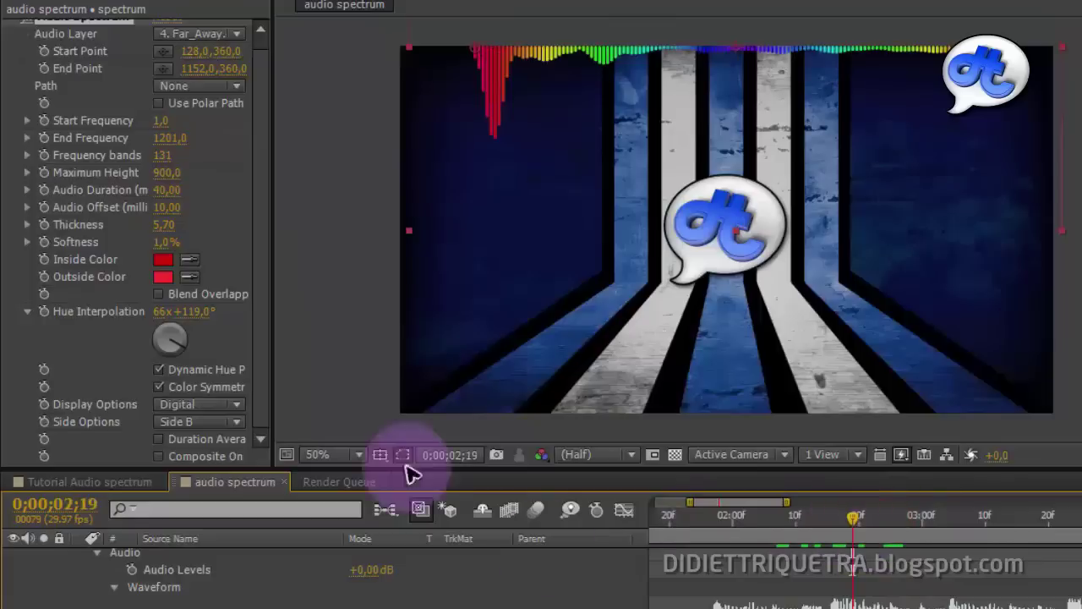
{"action": "left_click_drag", "start_coordinate": [264, 392], "coordinate": [276, 330]}
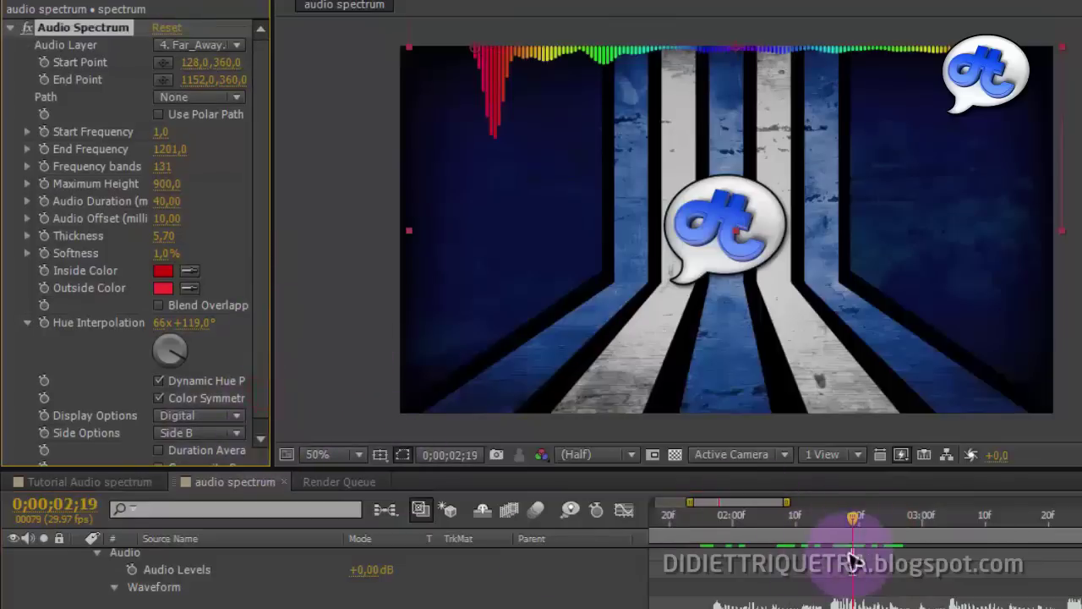
Examine the finished spectrum around the logo in the Tutorial Audio spectrum composition at 0:00:02:04, and return to the audio spectrum composition.
{"action": "left_click", "coordinate": [860, 501]}
{"action": "left_click", "coordinate": [29, 489]}
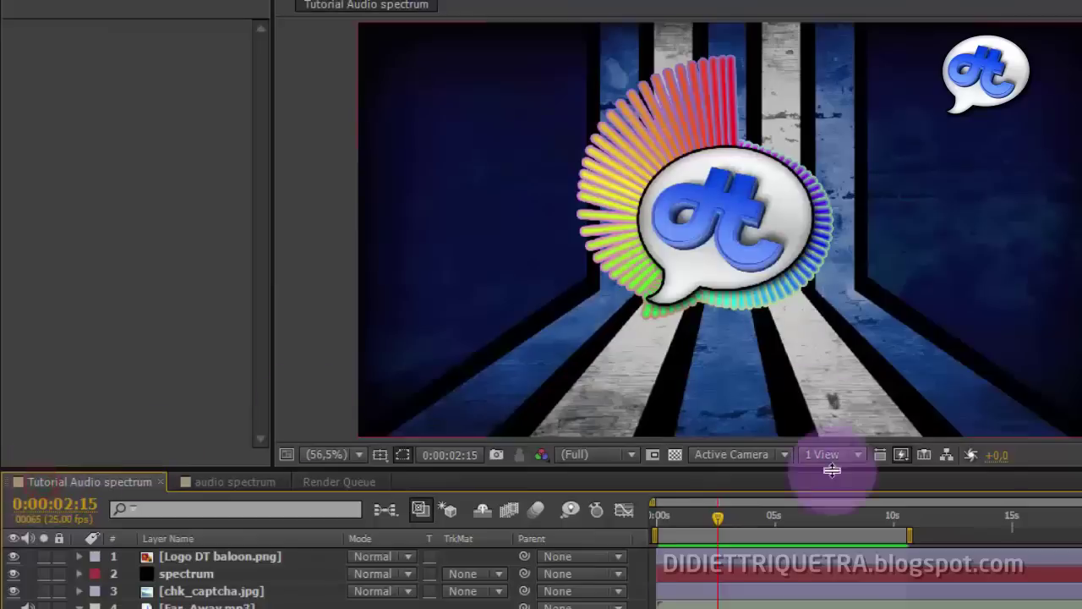
{"action": "left_click_drag", "start_coordinate": [858, 519], "coordinate": [708, 524]}
{"action": "left_click", "coordinate": [728, 152]}
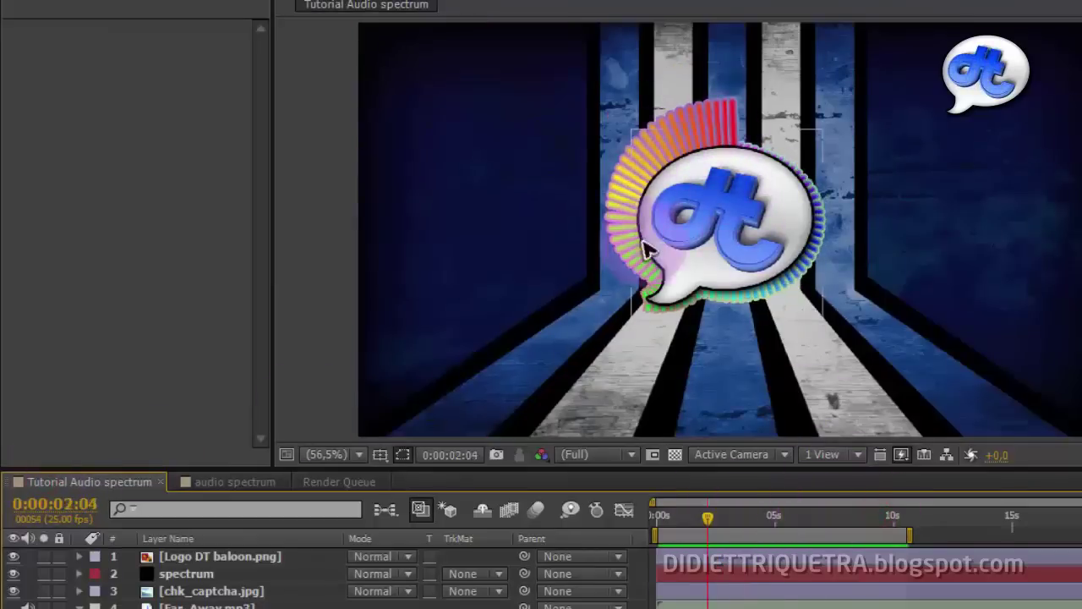
{"action": "left_click", "coordinate": [288, 489]}
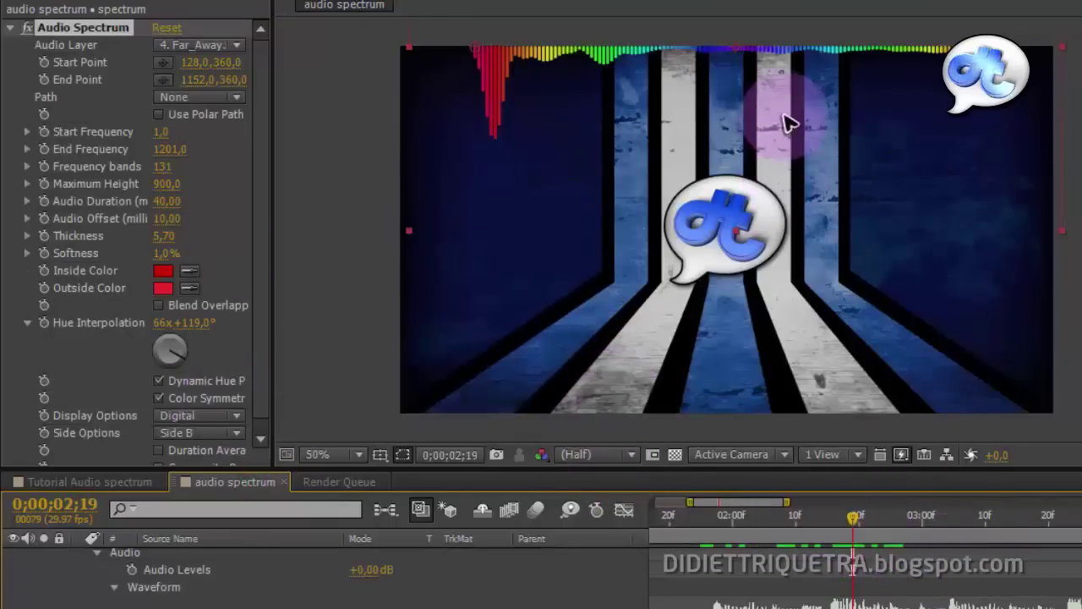
Move the spectrum back to the middle of the frame, set the playhead to 0;00;01;29, and select the spectrum layer.
{"action": "left_click_drag", "start_coordinate": [786, 123], "coordinate": [790, 289]}
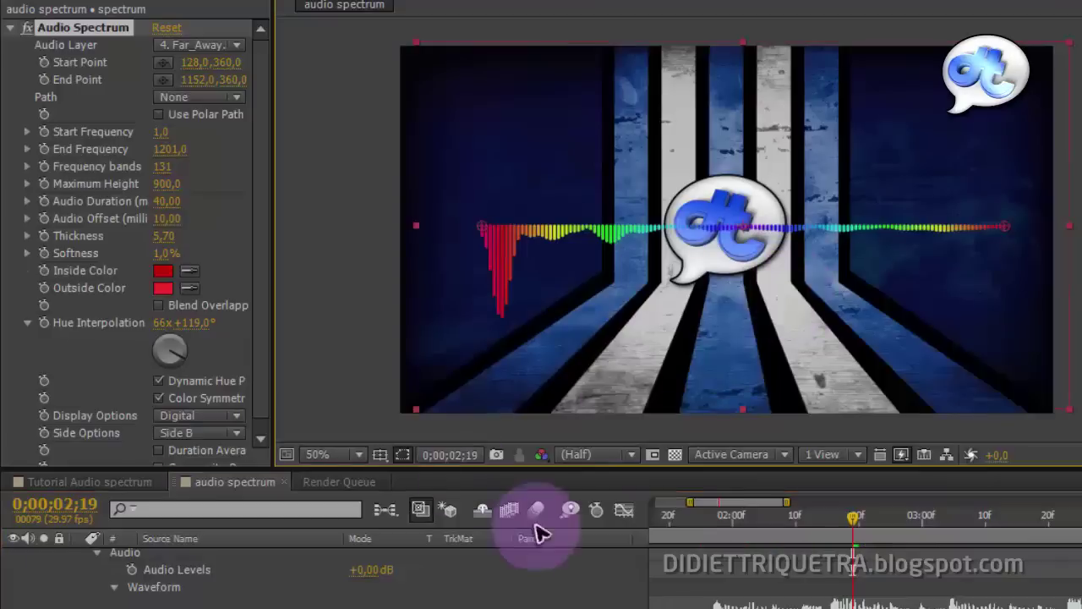
{"action": "left_click_drag", "start_coordinate": [854, 515], "coordinate": [726, 517]}
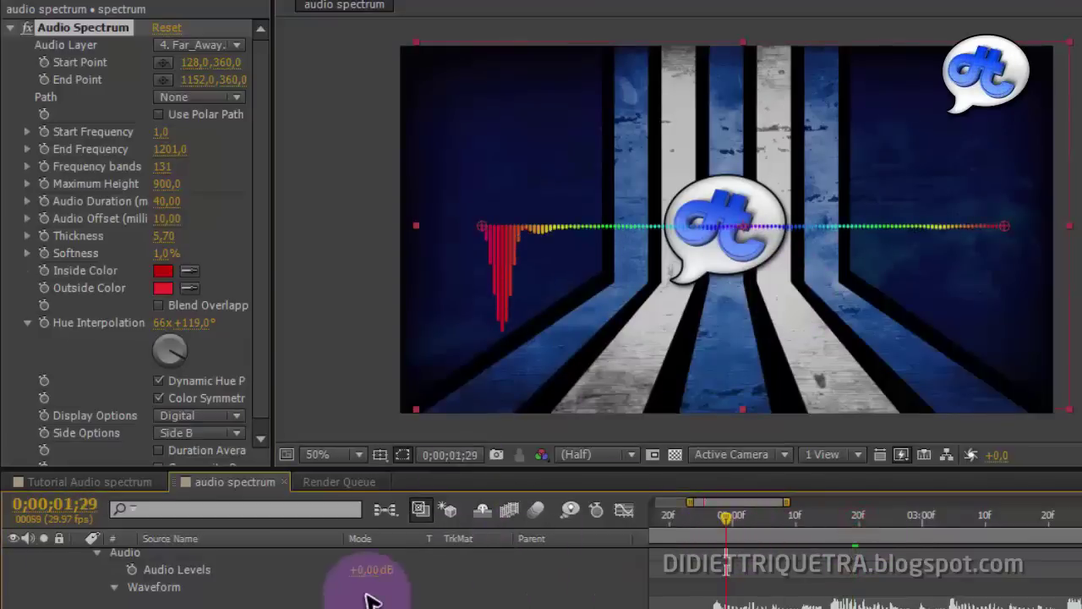
{"action": "scroll", "coordinate": [373, 600], "scroll_direction": "up", "scroll_amount": 3}
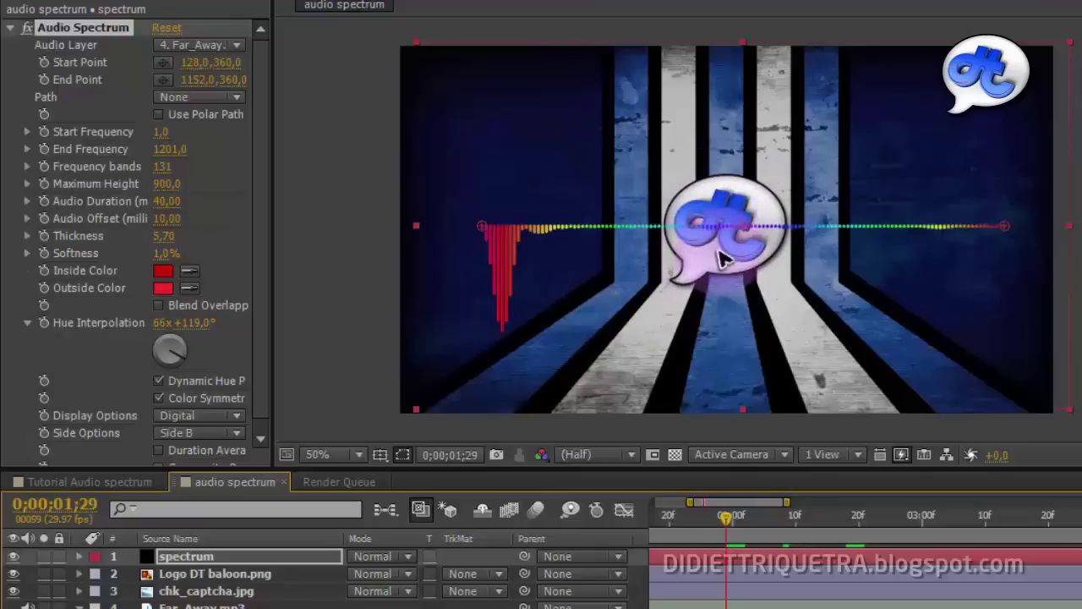
{"action": "left_click", "coordinate": [211, 562]}
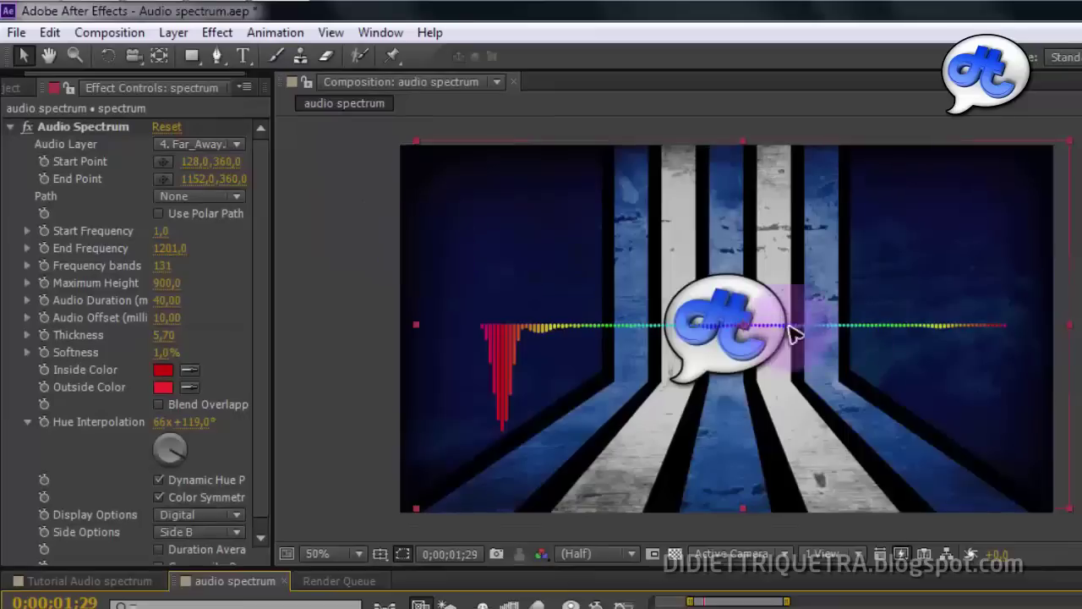
Try an elliptical mask around the logo on the spectrum layer, undo it, and restore the rectangle shape tool.
{"action": "left_click_drag", "start_coordinate": [200, 62], "coordinate": [280, 108]}
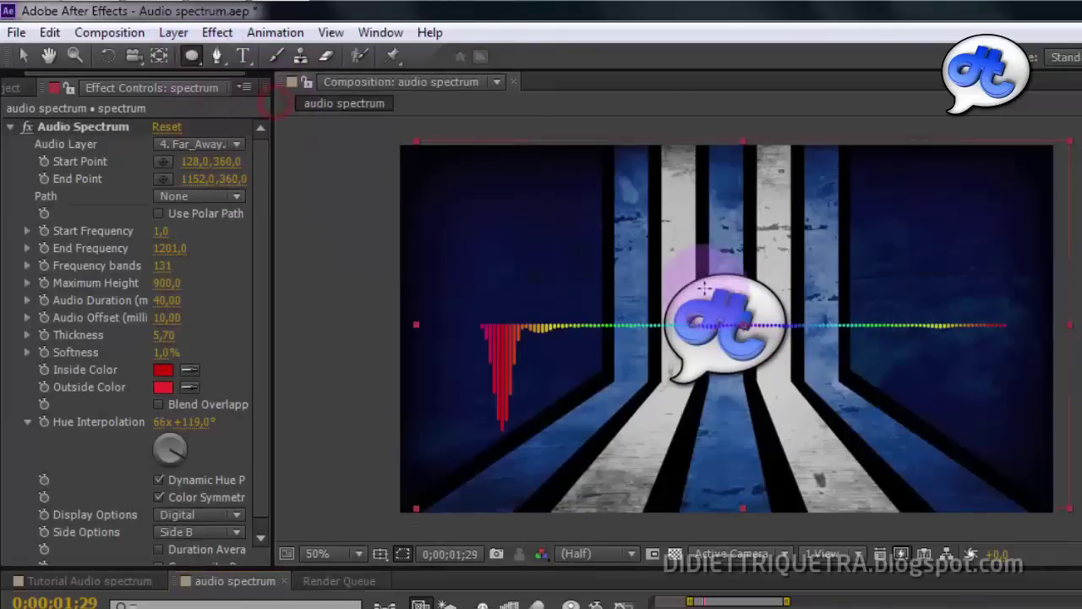
{"action": "left_click_drag", "start_coordinate": [660, 264], "coordinate": [749, 339]}
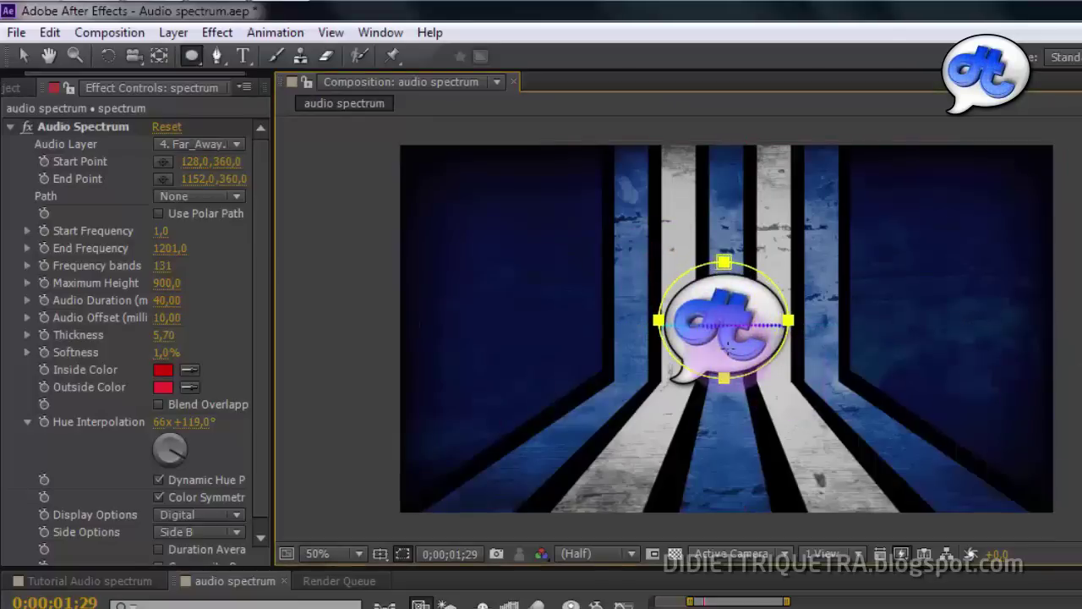
{"action": "key", "text": "ctrl+z"}
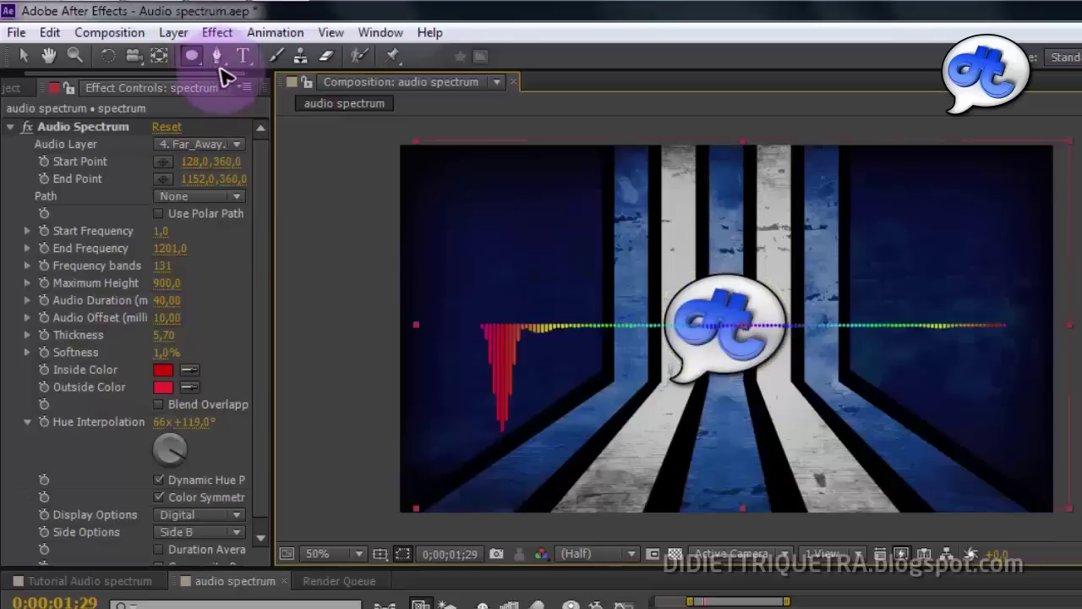
{"action": "left_click_drag", "start_coordinate": [196, 64], "coordinate": [259, 82]}
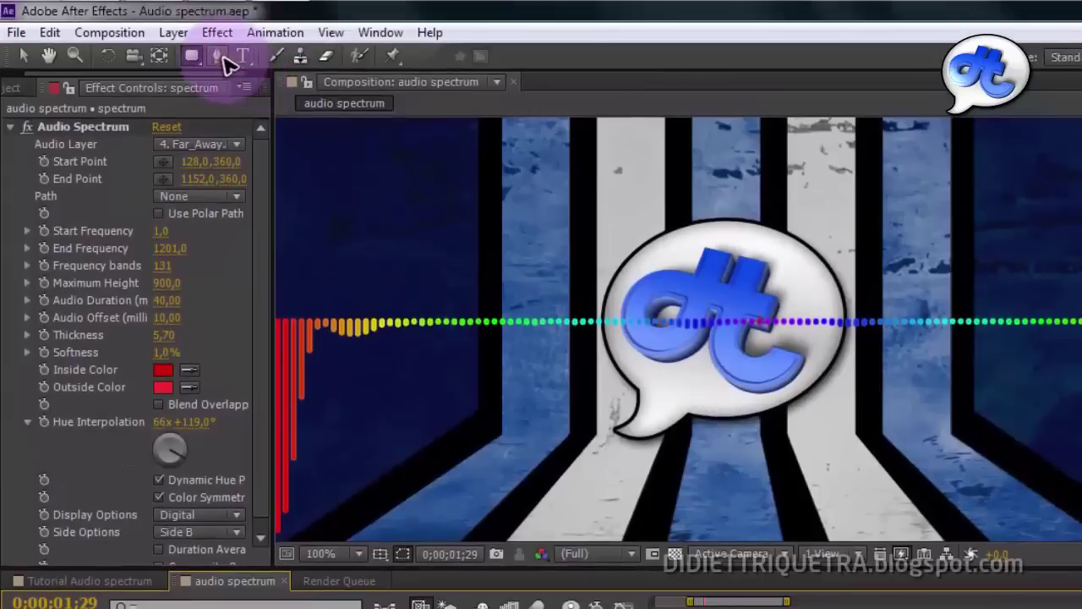
Trace the balloon's rounded outline with a Pen tool mask, from the tail's upper corner around to its lower corner.
{"action": "left_click", "coordinate": [219, 57]}
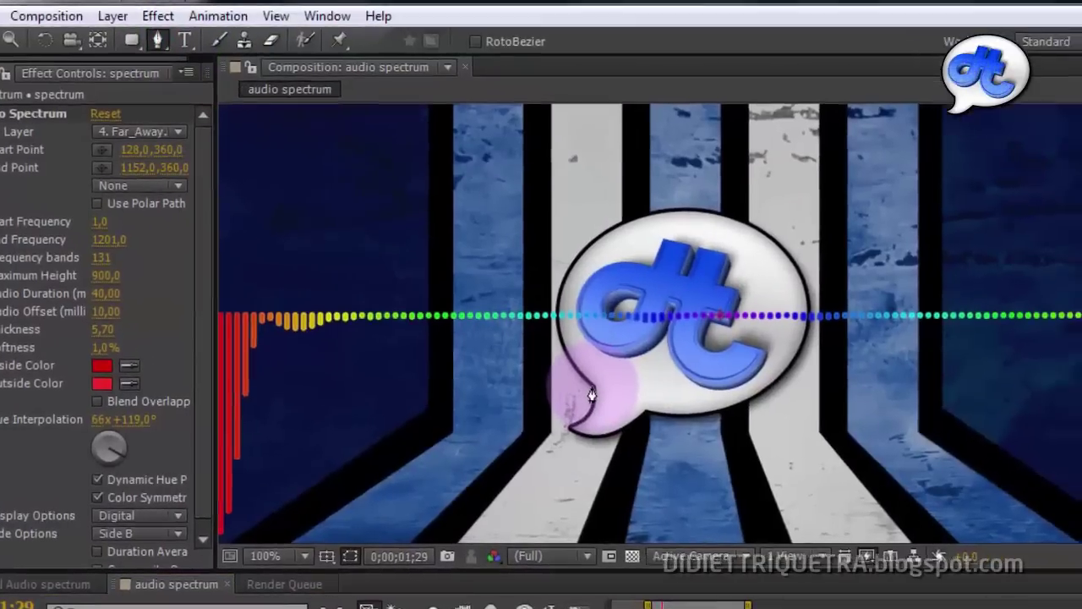
{"action": "scroll", "coordinate": [636, 399], "scroll_direction": "up", "scroll_amount": 1}
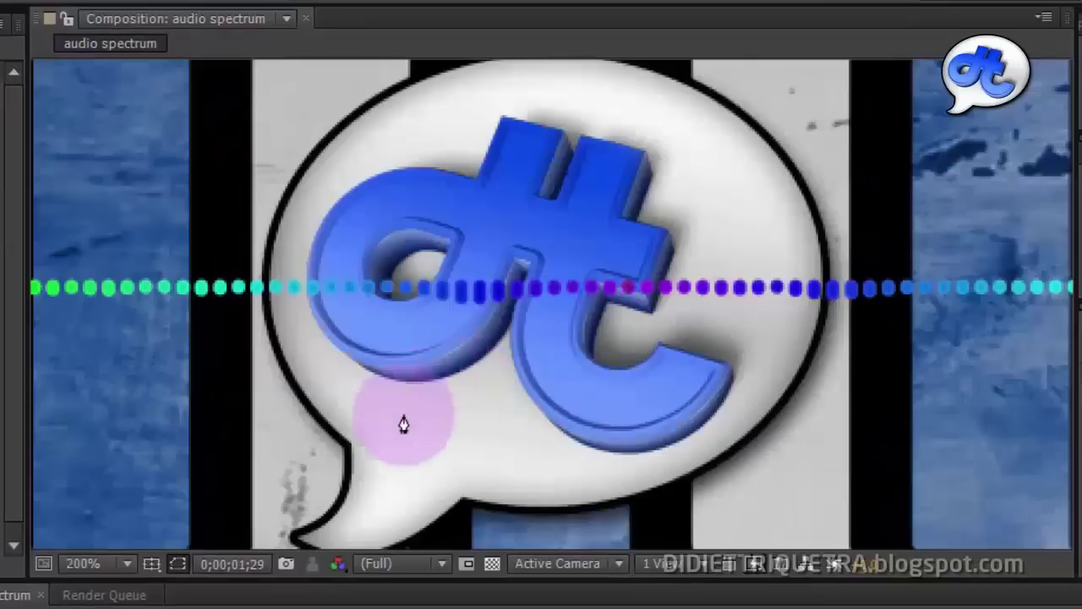
{"action": "left_click", "coordinate": [347, 442]}
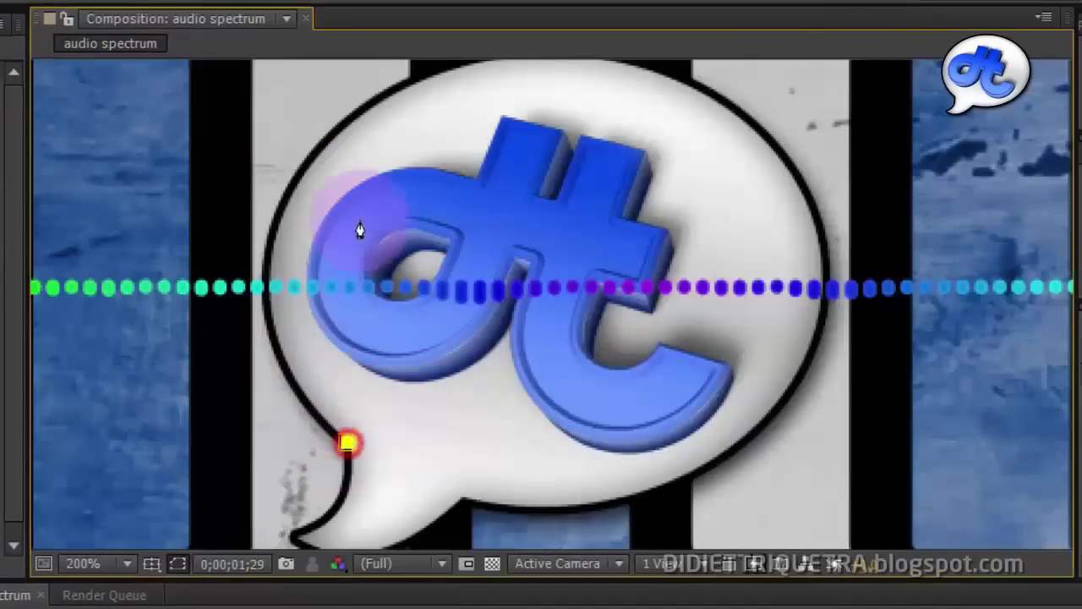
{"action": "left_click_drag", "start_coordinate": [288, 195], "coordinate": [349, 127]}
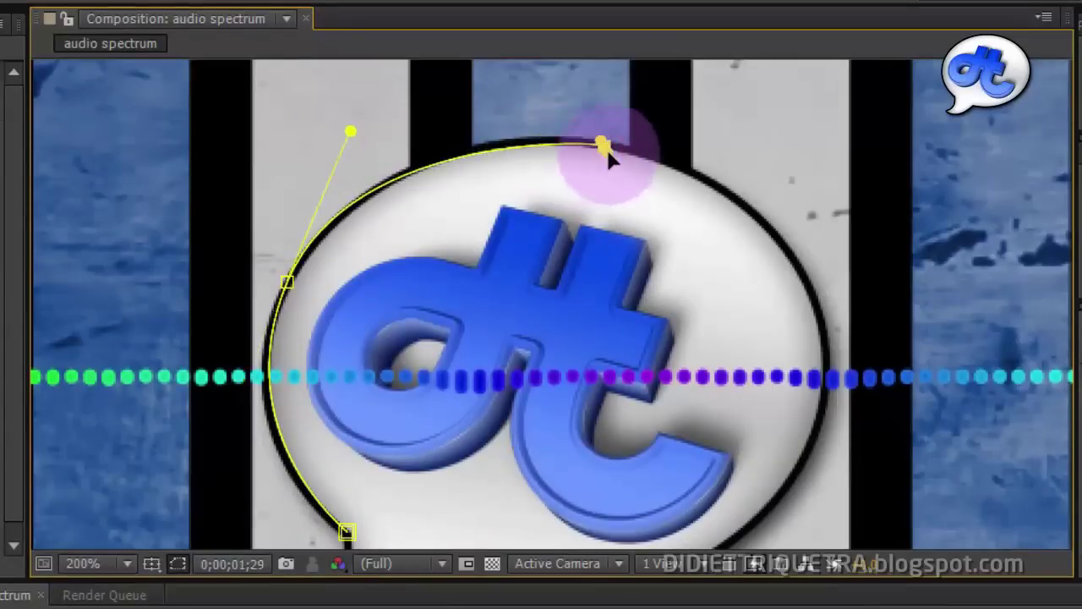
{"action": "left_click_drag", "start_coordinate": [822, 396], "coordinate": [806, 479]}
{"action": "key", "text": "space"}
{"action": "left_click_drag", "start_coordinate": [898, 301], "coordinate": [869, 169]}
{"action": "left_click_drag", "start_coordinate": [440, 419], "coordinate": [390, 398]}
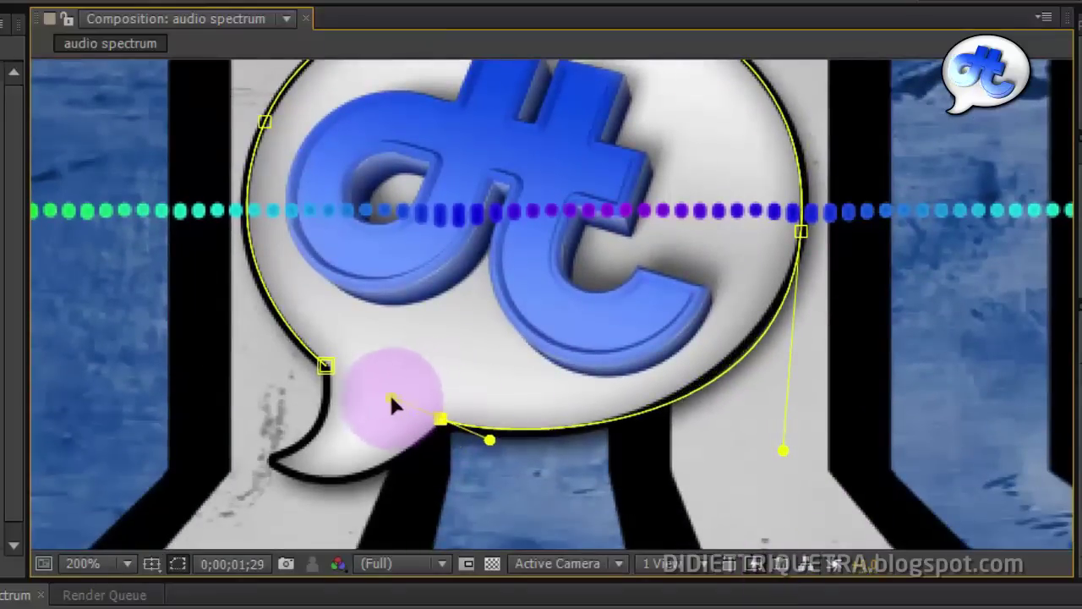
Refine the mask curve at the tail's lower corner and continue the path with a curved point at the tail's tip.
{"action": "left_click_drag", "start_coordinate": [783, 449], "coordinate": [763, 456]}
{"action": "left_click", "coordinate": [441, 418]}
{"action": "left_click_drag", "start_coordinate": [271, 459], "coordinate": [167, 413]}
{"action": "left_click_drag", "start_coordinate": [391, 397], "coordinate": [421, 440]}
{"action": "left_click", "coordinate": [271, 458]}
{"action": "left_click_drag", "start_coordinate": [326, 372], "coordinate": [205, 419]}
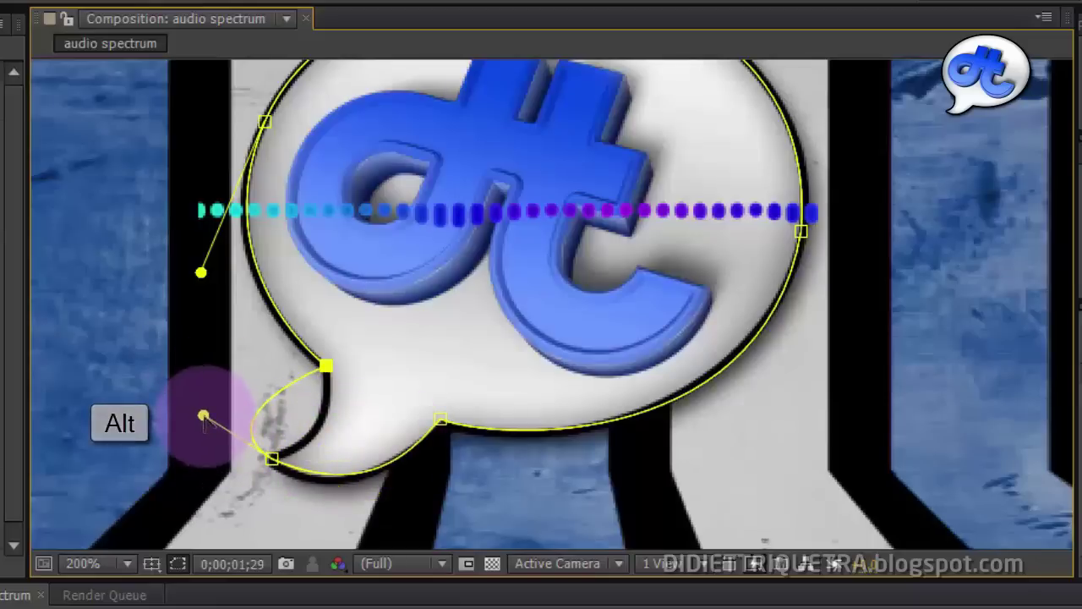
{"action": "key", "text": "ctrl+z"}
{"action": "key", "text": "ctrl+z"}
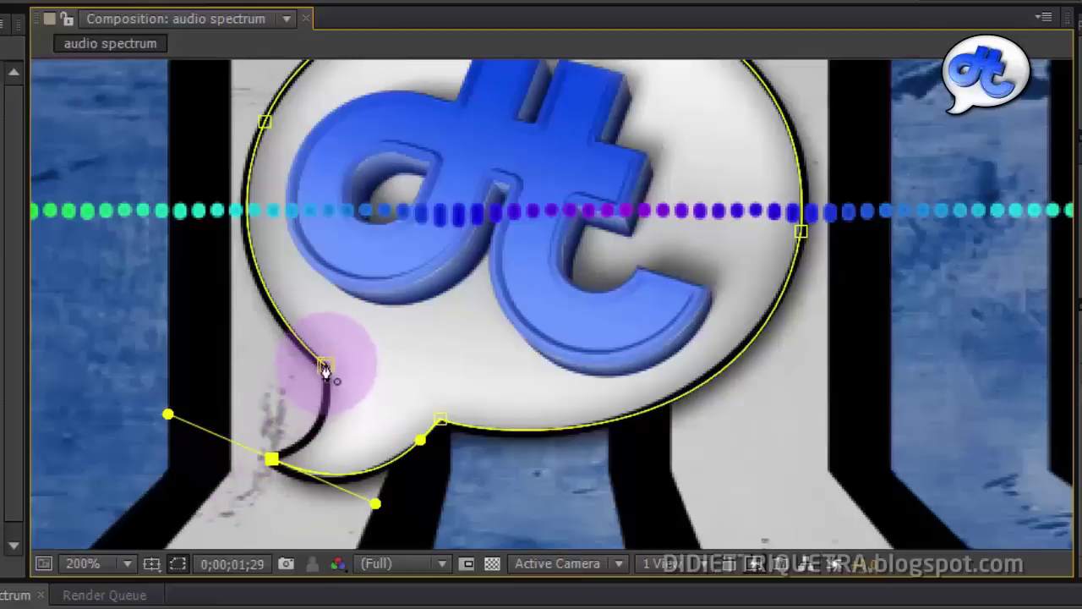
Close the mask path at its starting point and bend the tip's outgoing curve to follow the inner edge of the tail.
{"action": "left_click_drag", "start_coordinate": [326, 370], "coordinate": [209, 446]}
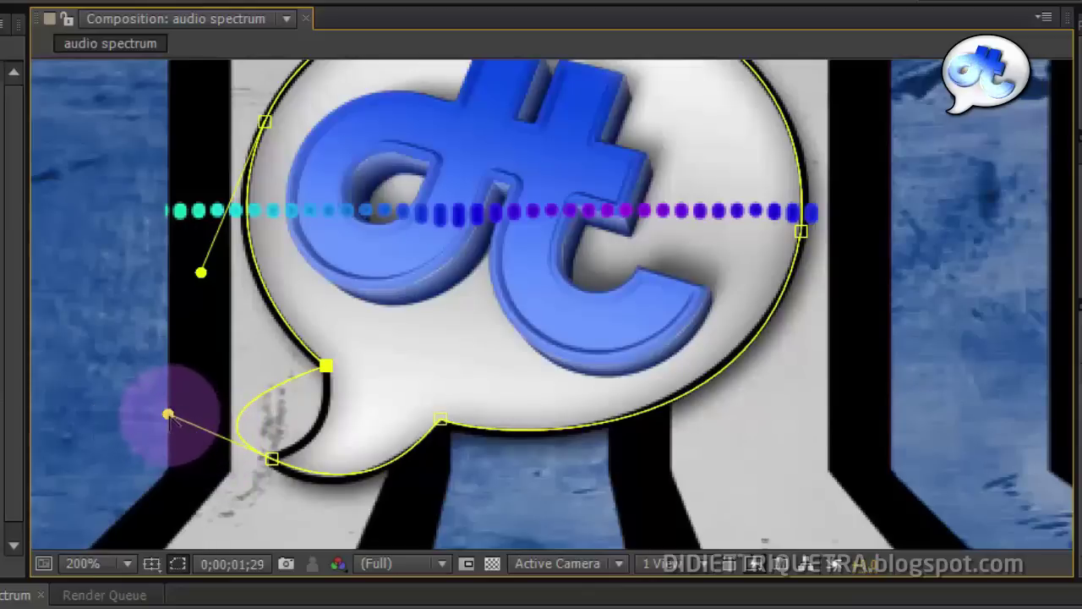
{"action": "left_click_drag", "start_coordinate": [169, 416], "coordinate": [318, 440]}
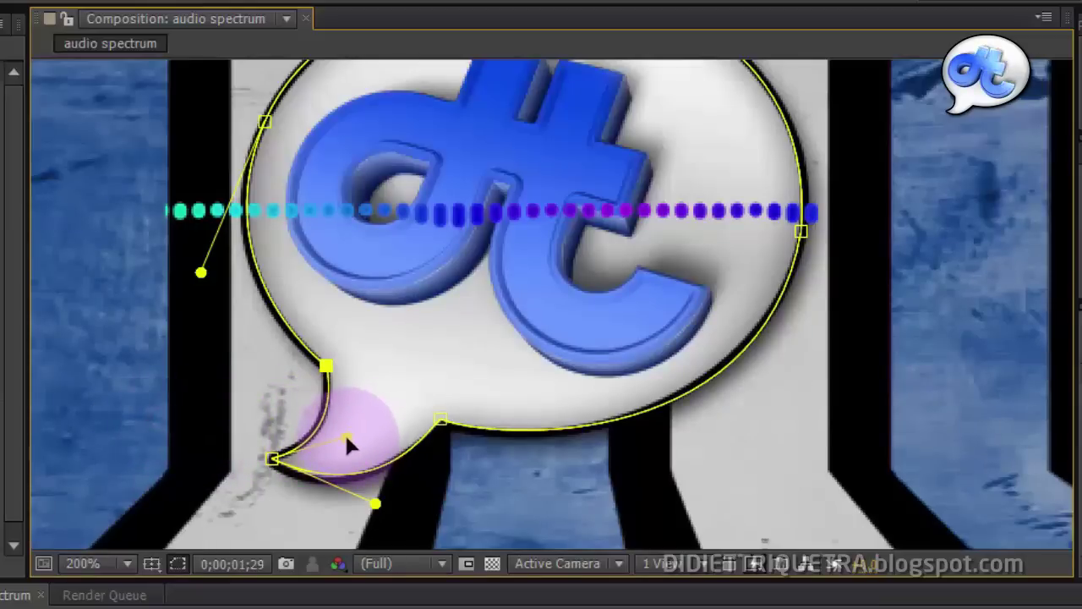
{"action": "scroll", "coordinate": [540, 313], "scroll_direction": "down", "scroll_amount": 1}
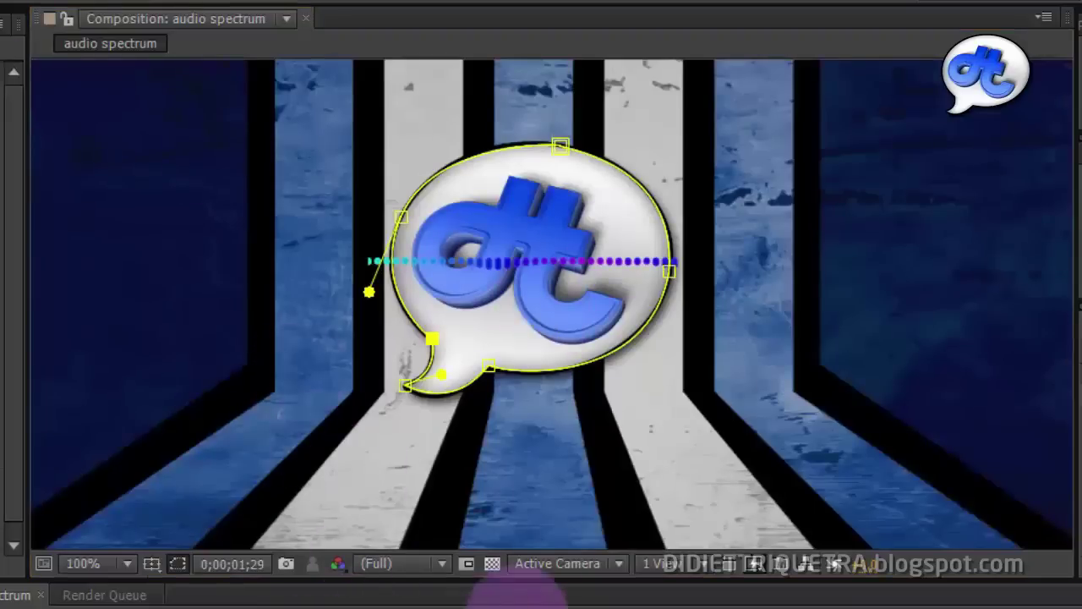
{"action": "left_click_drag", "start_coordinate": [539, 580], "coordinate": [550, 529]}
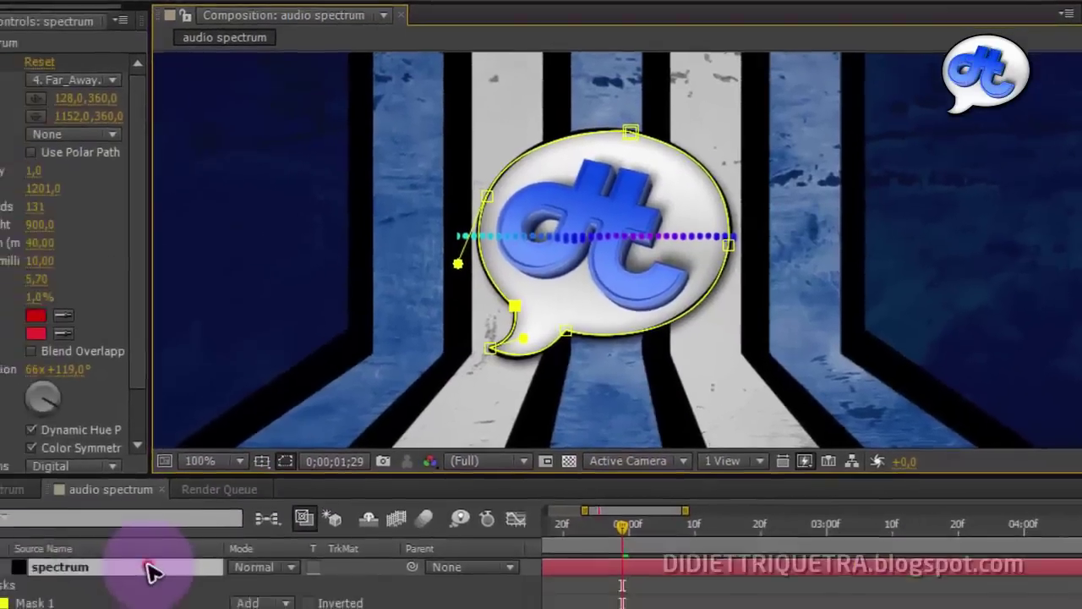
Set the Audio Spectrum effect's Path to Mask 1 on the spectrum layer.
{"action": "left_click", "coordinate": [149, 572]}
{"action": "left_click", "coordinate": [157, 547]}
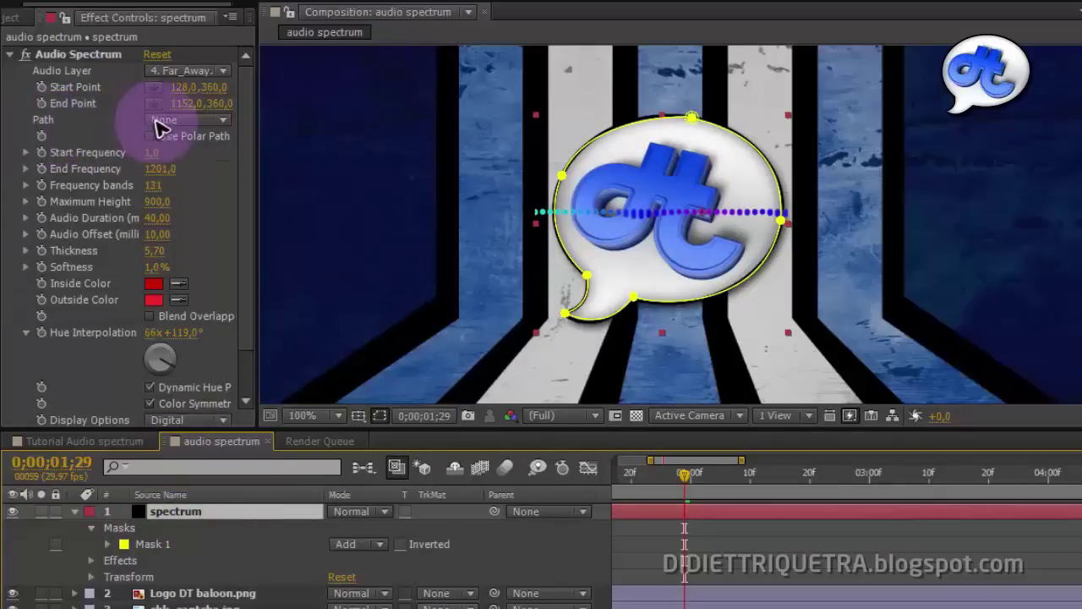
{"action": "left_click", "coordinate": [187, 123]}
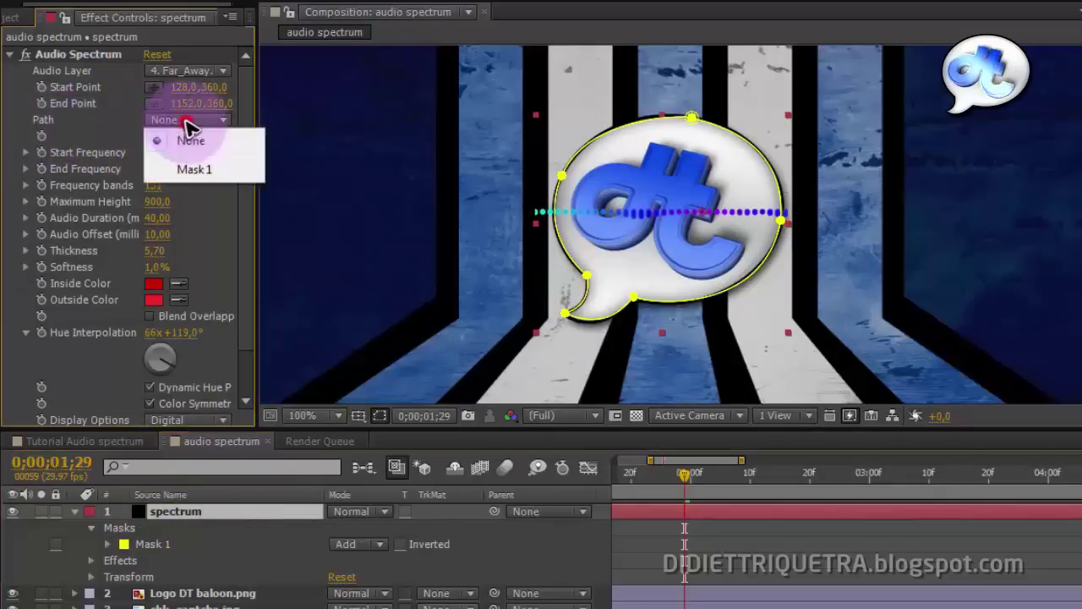
{"action": "left_click", "coordinate": [203, 171]}
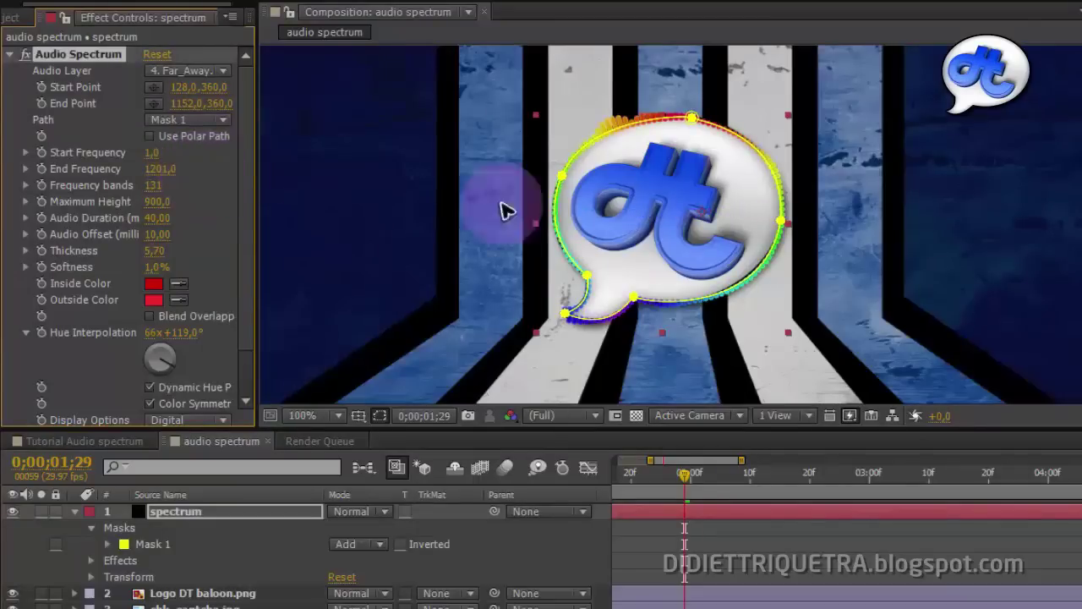
Set Mask 1's mode to None so the mask does not clip the bars, and preview the spectrum at 0;00;02;15.
{"action": "mouse_move", "coordinate": [715, 483]}
{"action": "left_mouse_down"}
{"action": "mouse_move", "coordinate": [735, 485]}
{"action": "mouse_move", "coordinate": [676, 489]}
{"action": "mouse_move", "coordinate": [785, 498]}
{"action": "mouse_move", "coordinate": [696, 496]}
{"action": "mouse_move", "coordinate": [724, 482]}
{"action": "mouse_move", "coordinate": [708, 495]}
{"action": "mouse_move", "coordinate": [730, 494]}
{"action": "left_mouse_up"}
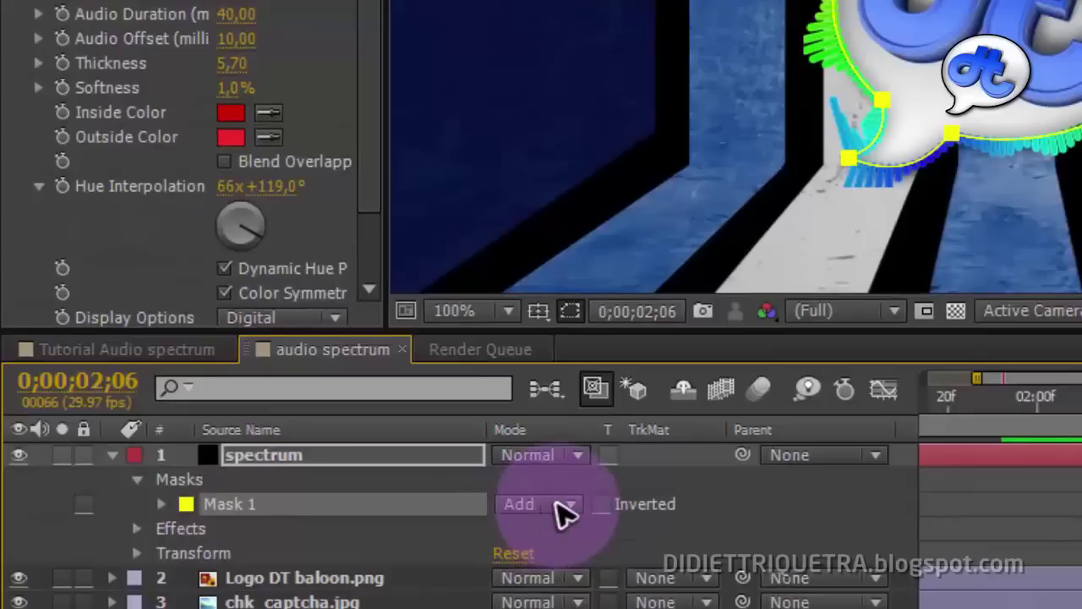
{"action": "left_click", "coordinate": [565, 506]}
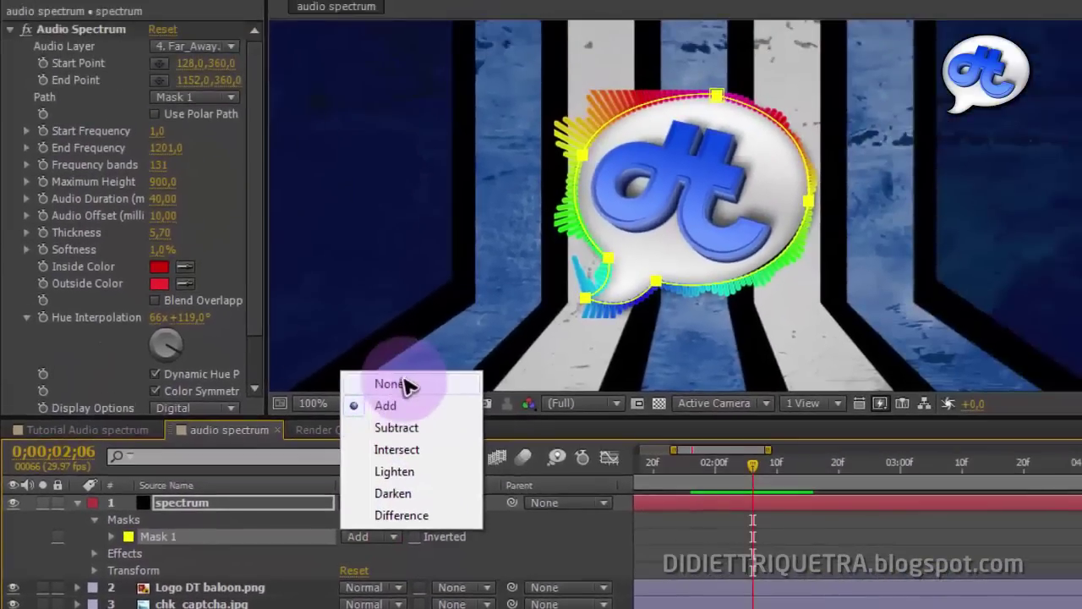
{"action": "left_click", "coordinate": [390, 383]}
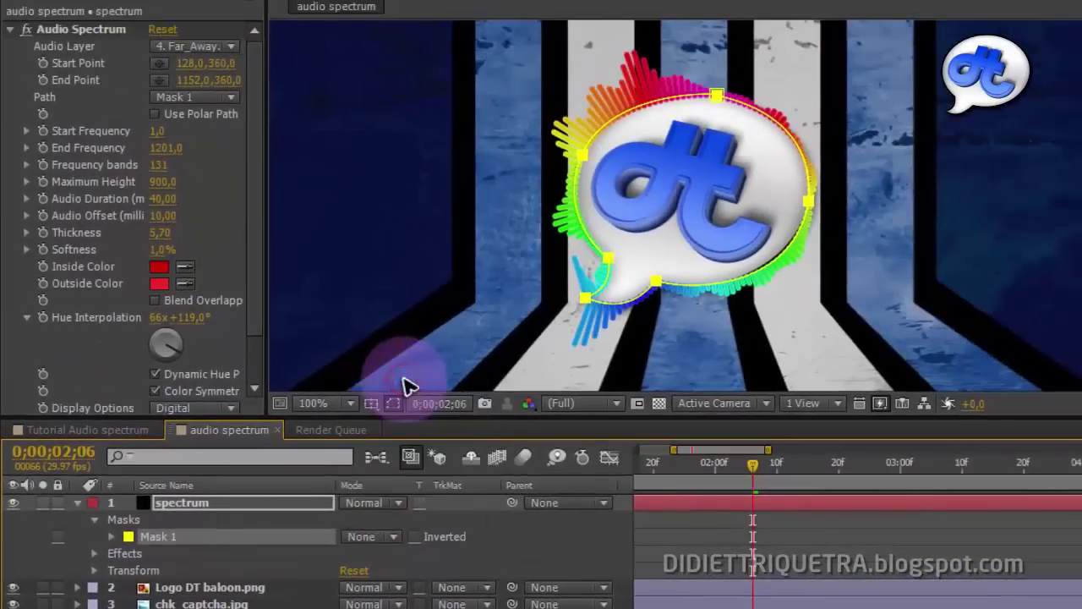
{"action": "left_click_drag", "start_coordinate": [758, 467], "coordinate": [810, 464]}
{"action": "scroll", "coordinate": [764, 319], "scroll_direction": "down", "scroll_amount": 1}
{"action": "left_click", "coordinate": [1074, 291]}
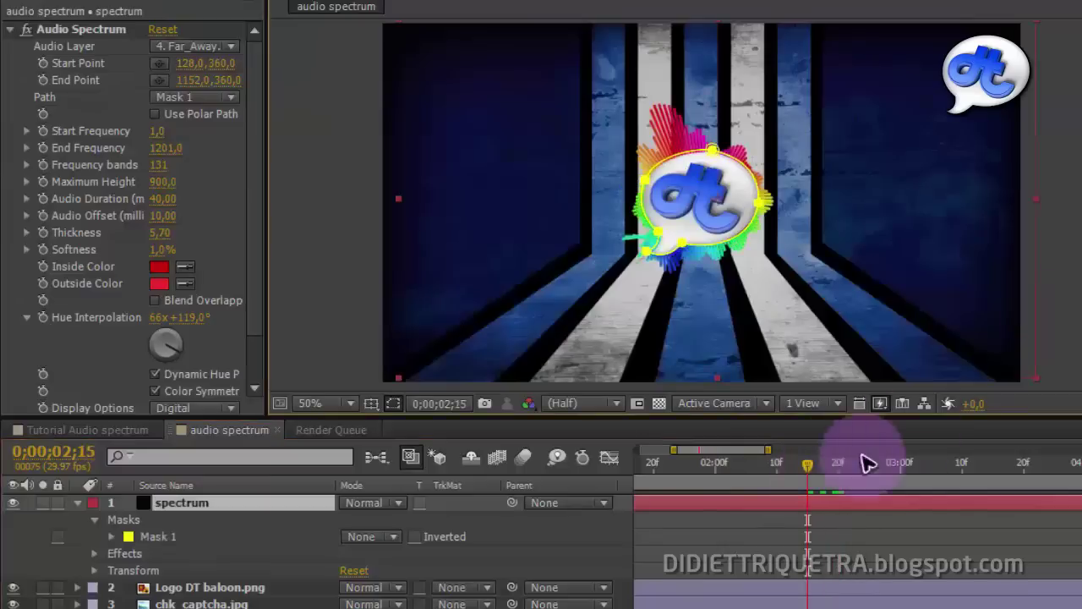
Deselect the spectrum layer to hide the mask outline, and inspect the bars around the balloon logo at 100% magnification.
{"action": "left_click", "coordinate": [1077, 275]}
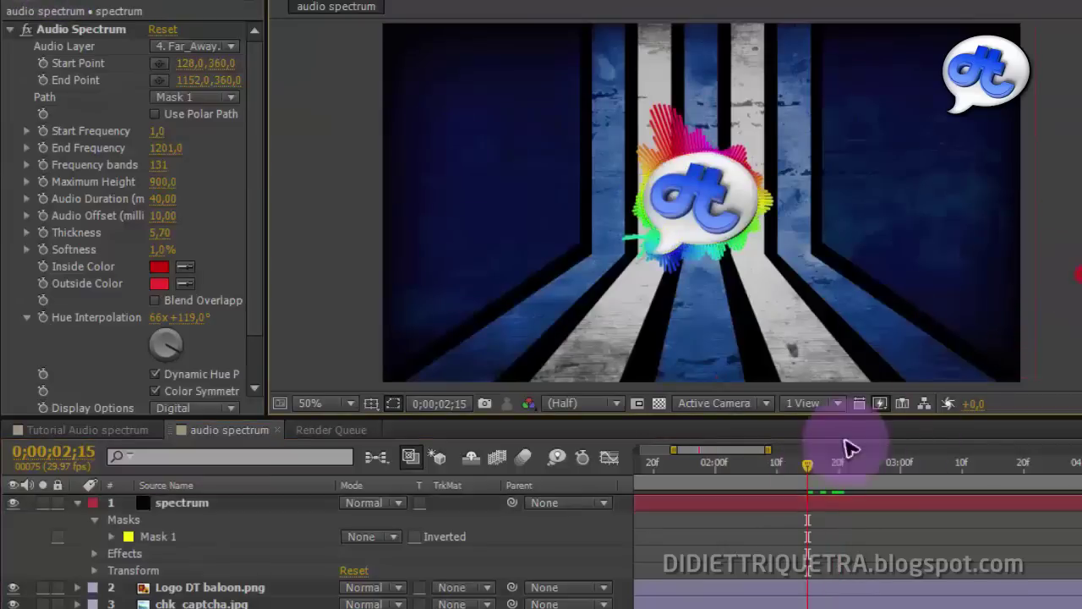
{"action": "mouse_move", "coordinate": [811, 472]}
{"action": "left_mouse_down"}
{"action": "mouse_move", "coordinate": [773, 466]}
{"action": "mouse_move", "coordinate": [804, 466]}
{"action": "left_mouse_up"}
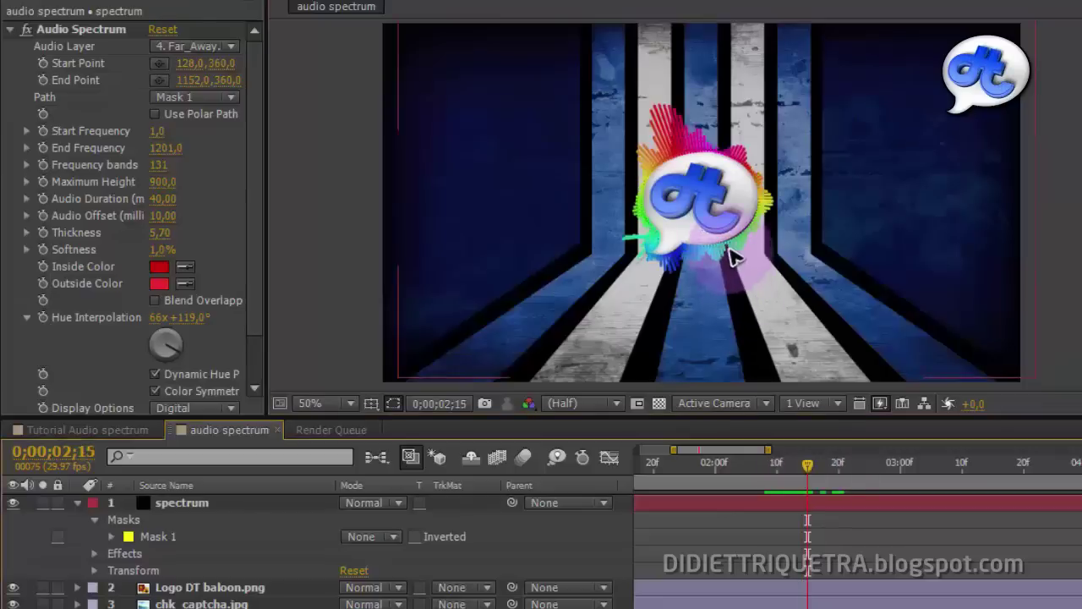
{"action": "scroll", "coordinate": [734, 258], "scroll_direction": "up", "scroll_amount": 1}
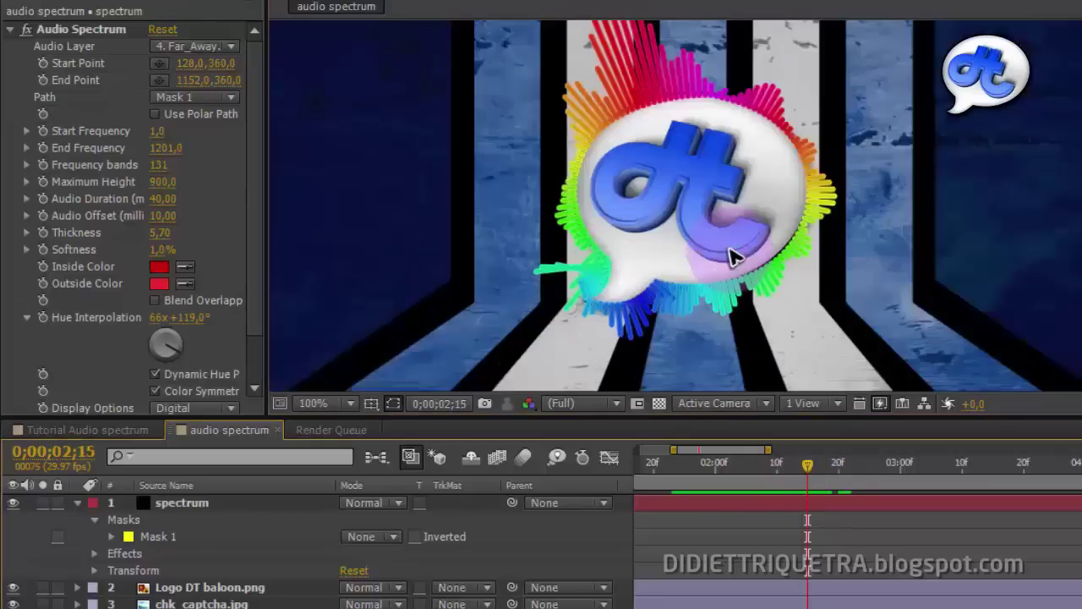
Move the Logo DT baloon.png layer to the top of the layer stack, above spectrum, and check the composition at 0;00;02;16.
{"action": "left_click", "coordinate": [203, 603]}
{"action": "left_click", "coordinate": [213, 589]}
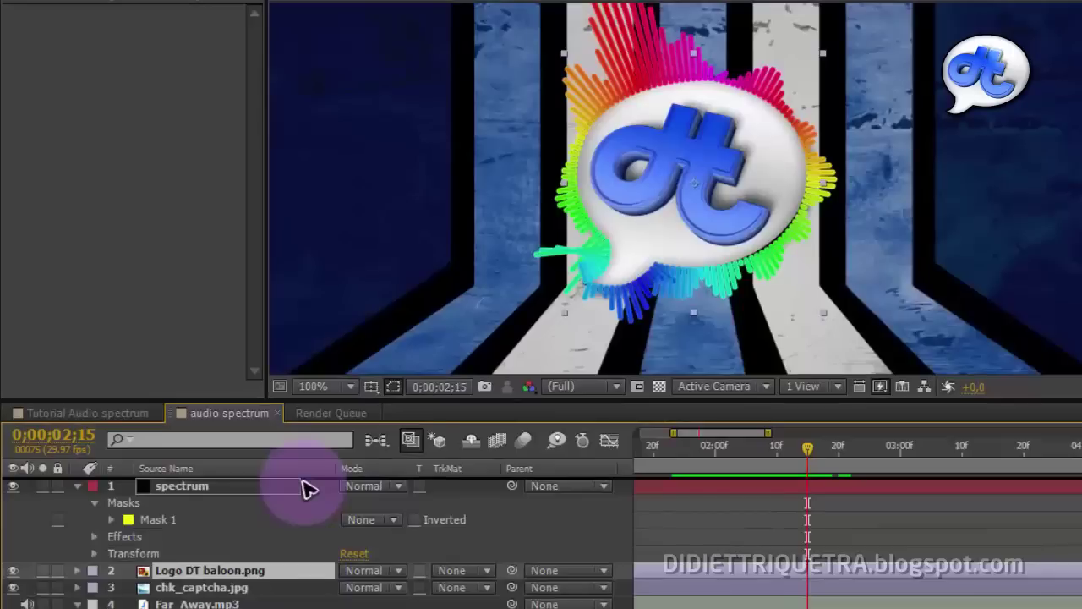
{"action": "key", "text": "ctrl+shift+bracketright"}
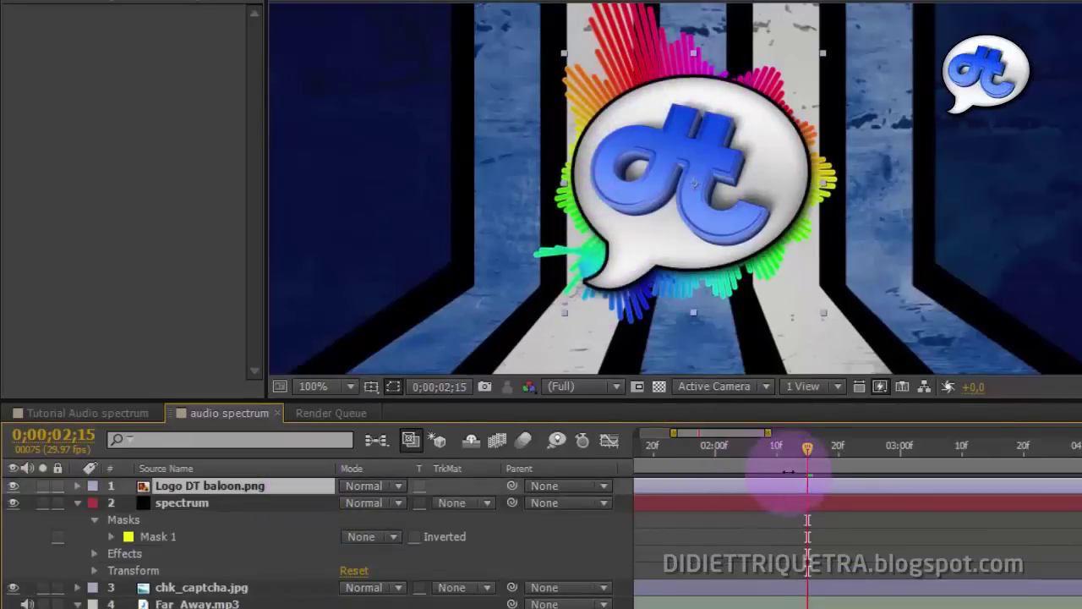
{"action": "left_click_drag", "start_coordinate": [785, 456], "coordinate": [814, 448]}
{"action": "scroll", "coordinate": [725, 174], "scroll_direction": "down", "scroll_amount": 2}
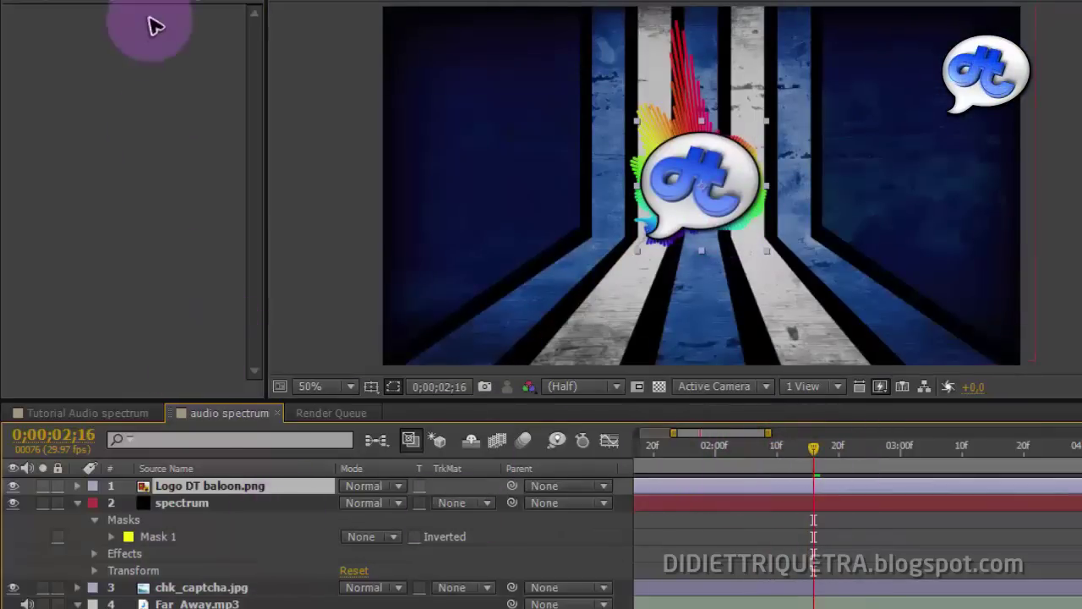
Set the Audio Spectrum effect's Maximum Height to 600 on the spectrum layer.
{"action": "left_click", "coordinate": [203, 504]}
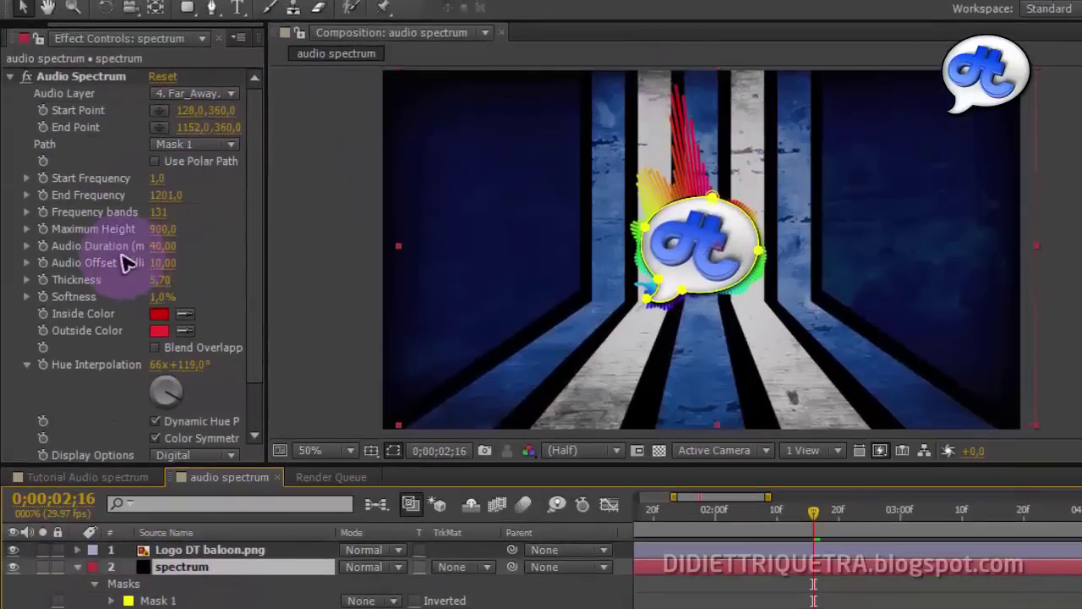
{"action": "left_click_drag", "start_coordinate": [161, 232], "coordinate": [146, 235]}
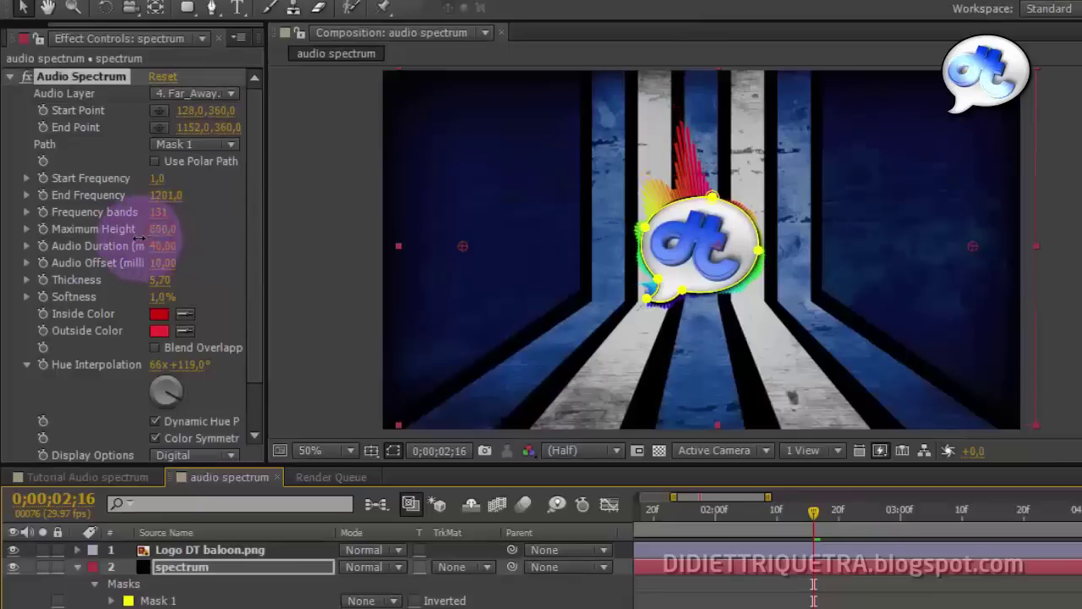
{"action": "left_click", "coordinate": [165, 239]}
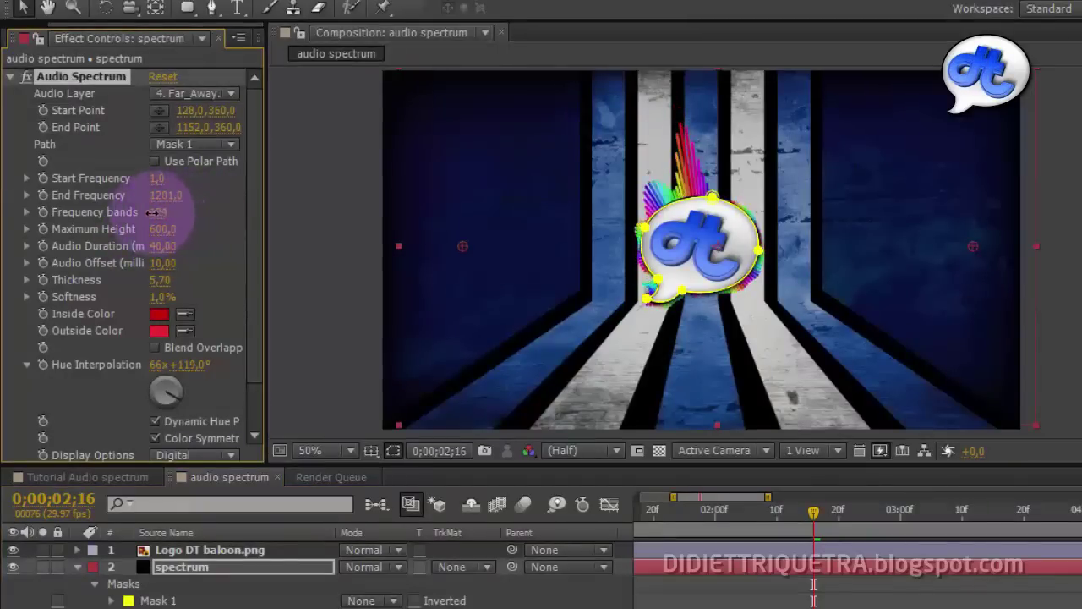
Set the Audio Spectrum's Thickness to 9,10 and its Frequency bands to 137.
{"action": "left_click_drag", "start_coordinate": [159, 212], "coordinate": [170, 214]}
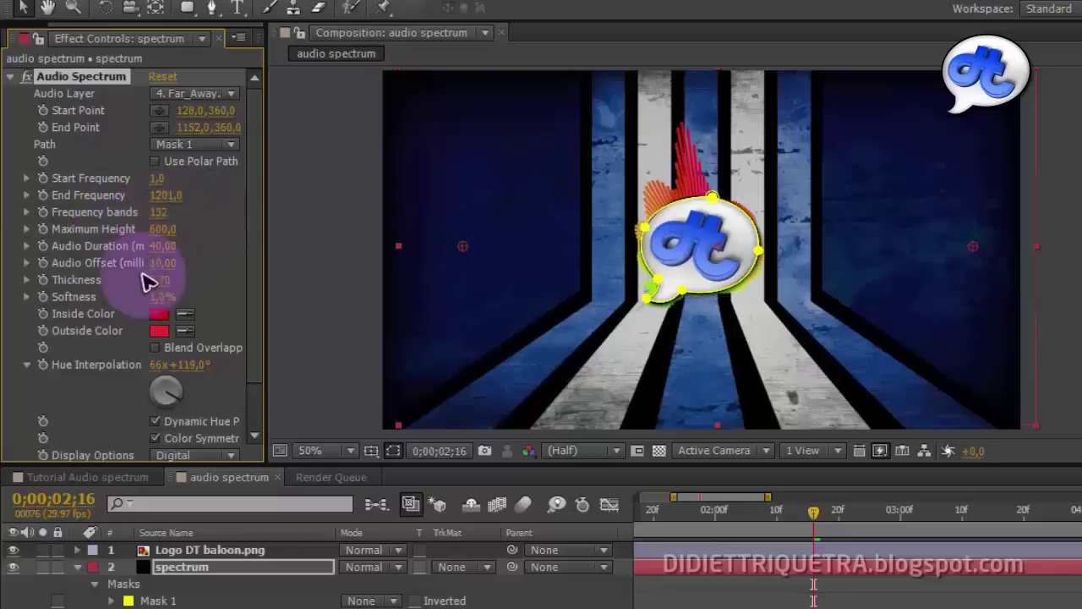
{"action": "left_click_drag", "start_coordinate": [157, 281], "coordinate": [195, 275]}
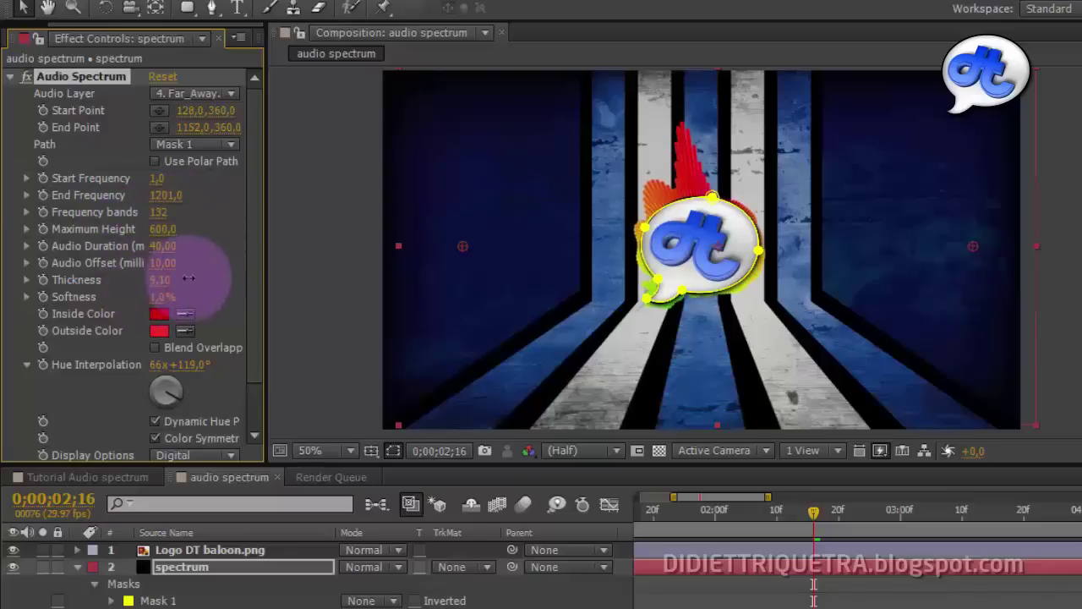
{"action": "left_click", "coordinate": [161, 212]}
{"action": "left_click_drag", "start_coordinate": [159, 213], "coordinate": [164, 215]}
Play back the adjusted spectrum from just before 0;00;02;00 and inspect the bars around the logo up to 0;00;03;14.
{"action": "left_click_drag", "start_coordinate": [809, 511], "coordinate": [692, 514]}
{"action": "key", "text": "space"}
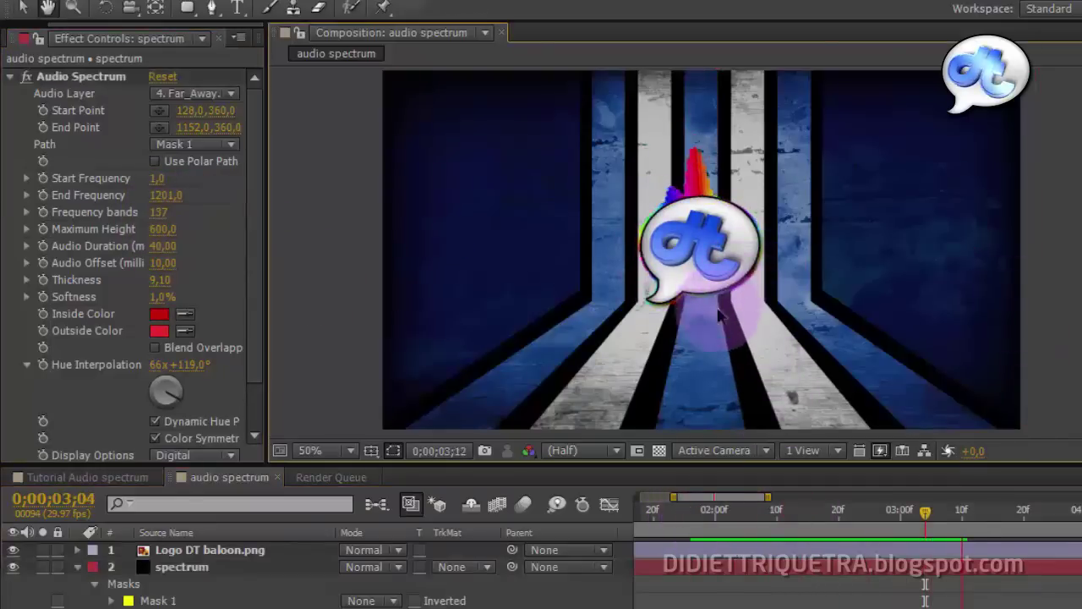
{"action": "scroll", "coordinate": [749, 283], "scroll_direction": "up", "scroll_amount": 1}
{"action": "left_click_drag", "start_coordinate": [766, 241], "coordinate": [746, 290]}
{"action": "scroll", "coordinate": [746, 290], "scroll_direction": "down", "scroll_amount": 1}
{"action": "left_click", "coordinate": [575, 448]}
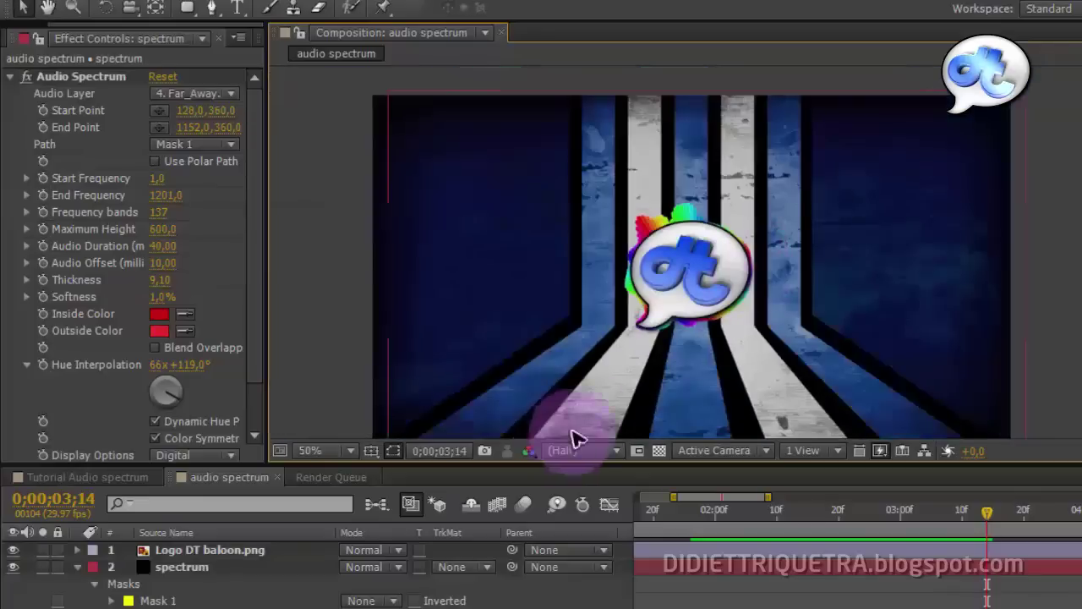
{"action": "left_click", "coordinate": [657, 367]}
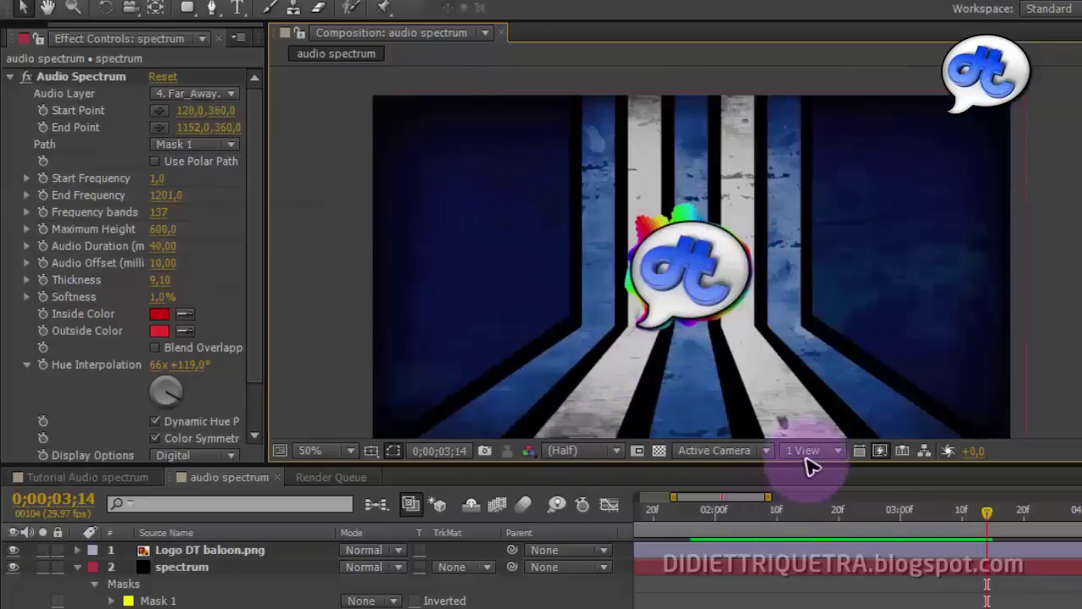
Enlarge the composition viewer's area and fit the composition's magnification to it.
{"action": "left_click_drag", "start_coordinate": [809, 464], "coordinate": [803, 532]}
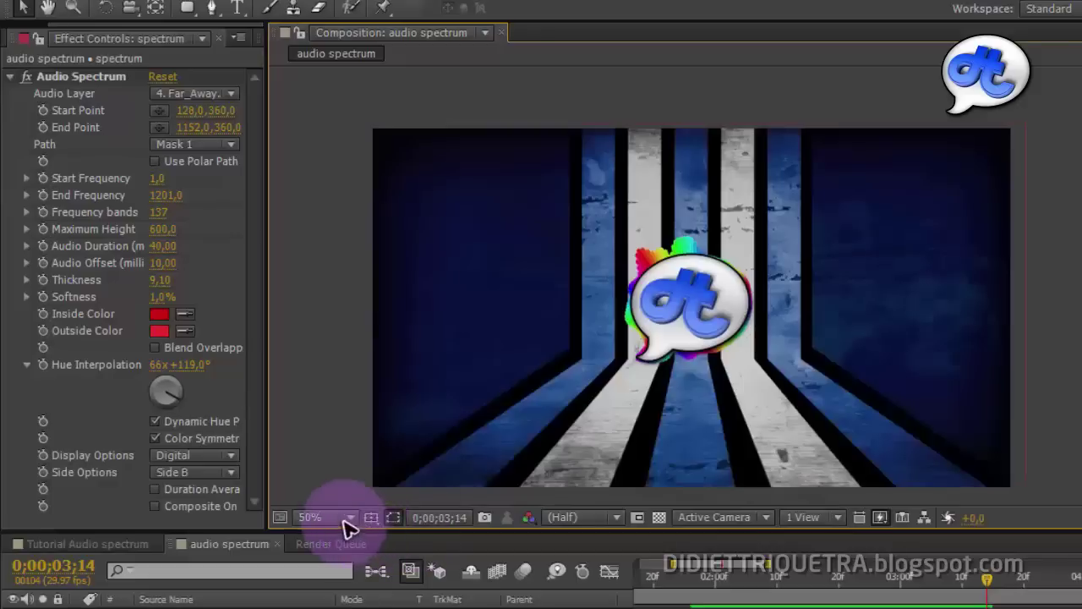
{"action": "left_click", "coordinate": [349, 517]}
{"action": "left_click", "coordinate": [365, 161]}
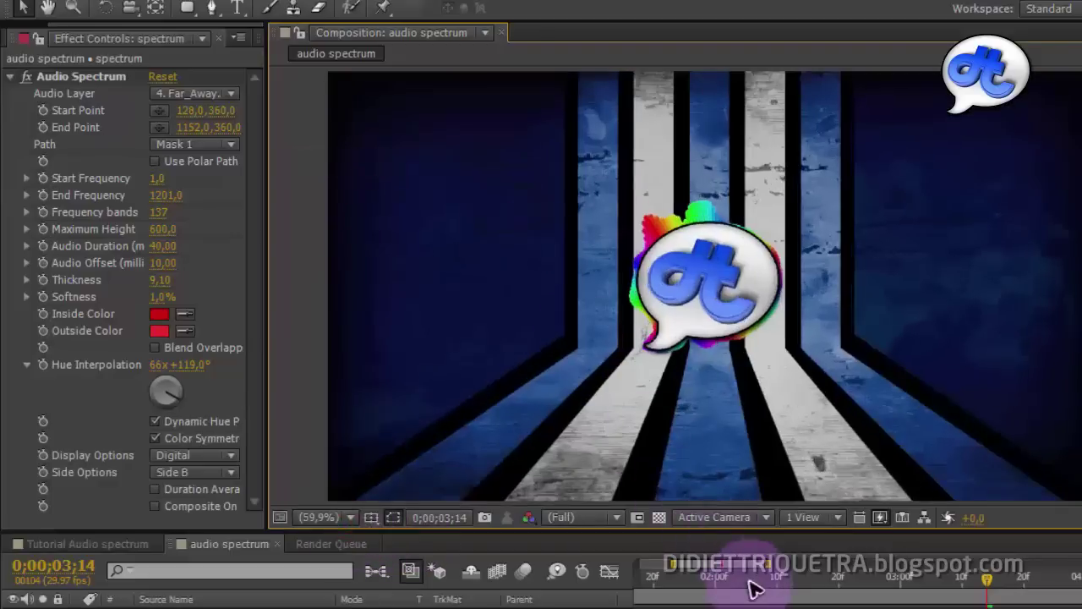
Return to the start of the composition at 0;00;00;00 and play the spectrum animation through to 0;00;04;12.
{"action": "left_click_drag", "start_coordinate": [753, 582], "coordinate": [618, 584]}
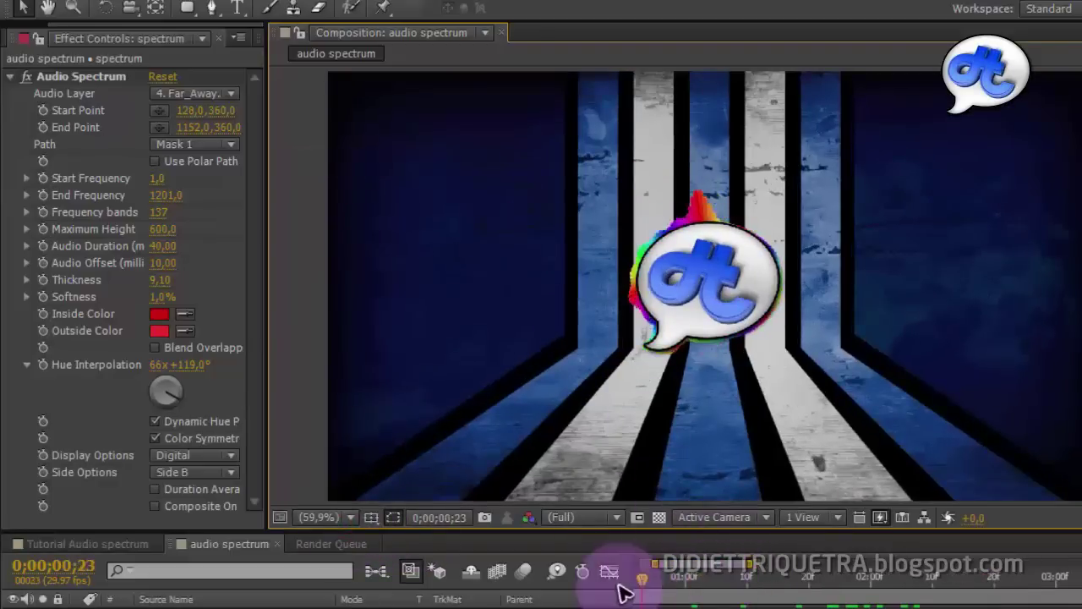
{"action": "left_click_drag", "start_coordinate": [734, 563], "coordinate": [798, 564]}
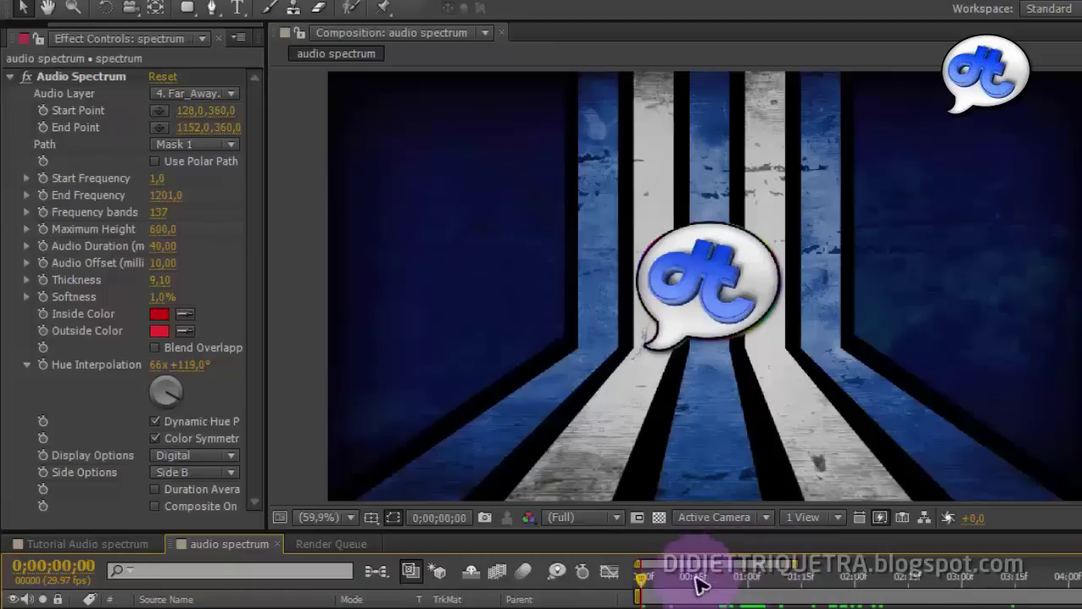
{"action": "mouse_move", "coordinate": [643, 584]}
{"action": "left_mouse_down"}
{"action": "mouse_move", "coordinate": [741, 580]}
{"action": "mouse_move", "coordinate": [630, 592]}
{"action": "left_mouse_up"}
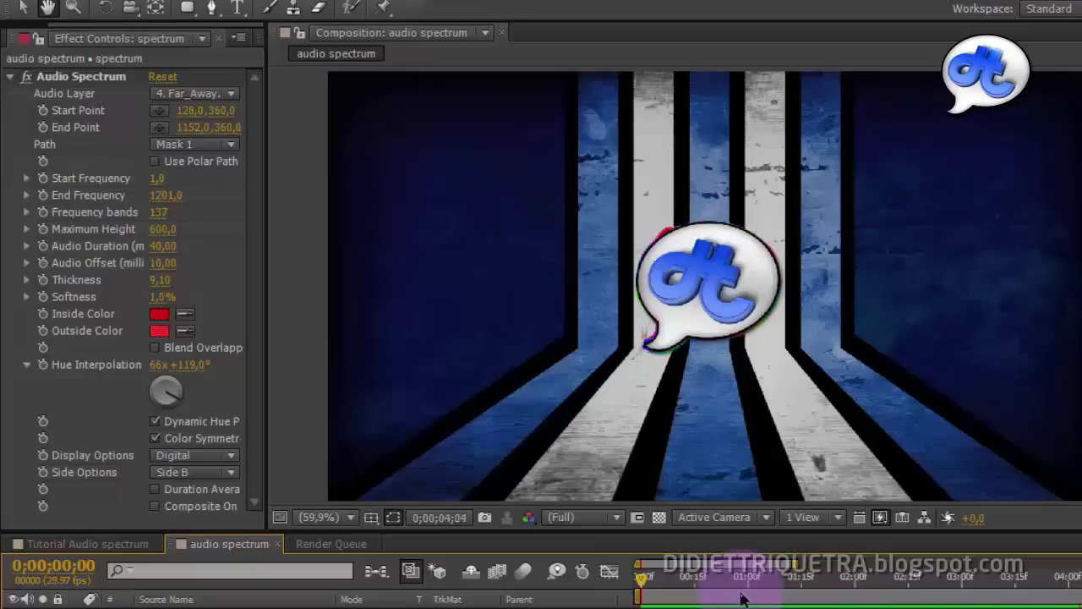
{"action": "key", "text": "space"}
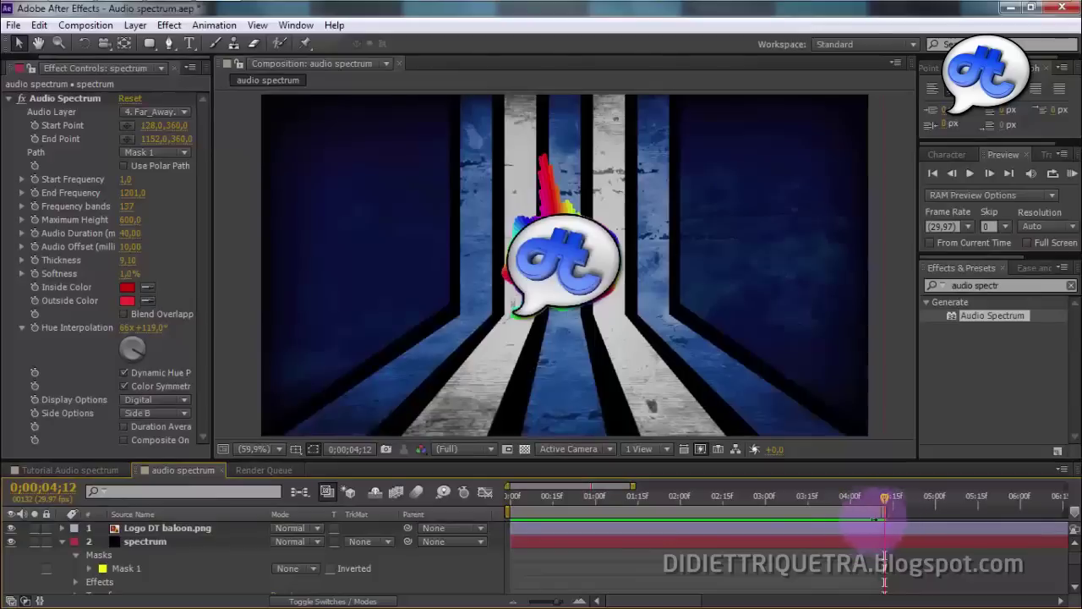
RAM-preview the animation with the work area ending near 0;00;03;00, and extend the work area's end to just past 0;00;04;00.
{"action": "left_click_drag", "start_coordinate": [876, 516], "coordinate": [791, 516]}
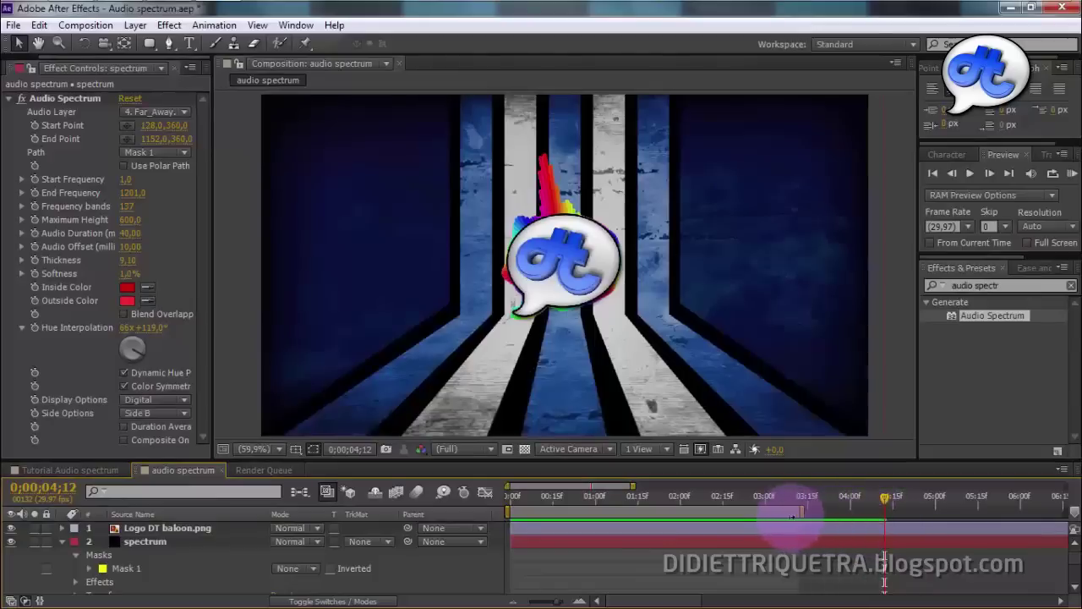
{"action": "left_click", "coordinate": [703, 499]}
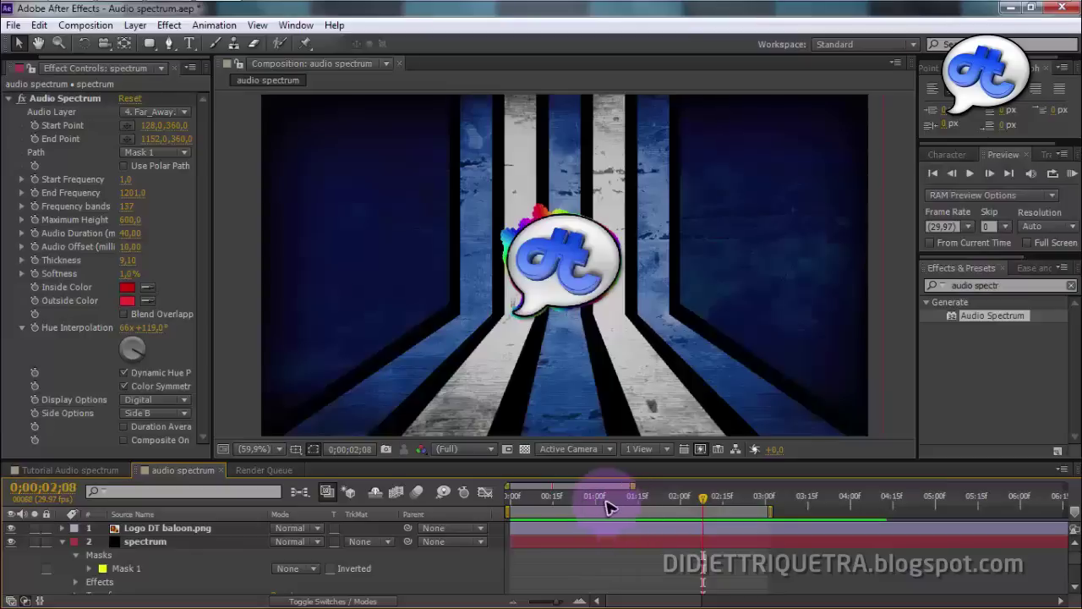
{"action": "left_click", "coordinate": [1072, 175]}
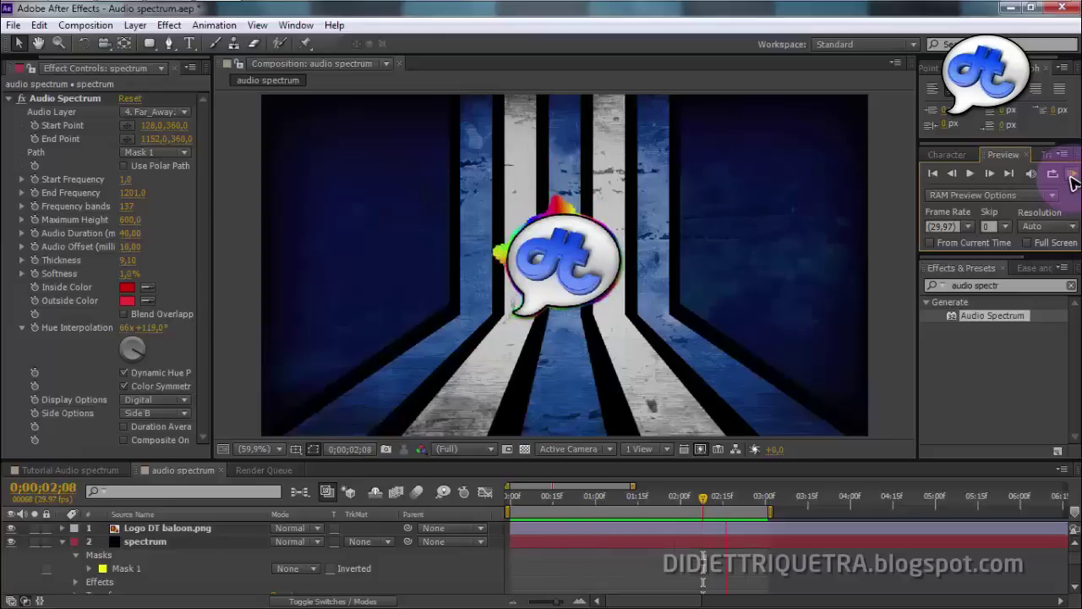
{"action": "left_click_drag", "start_coordinate": [768, 510], "coordinate": [863, 511]}
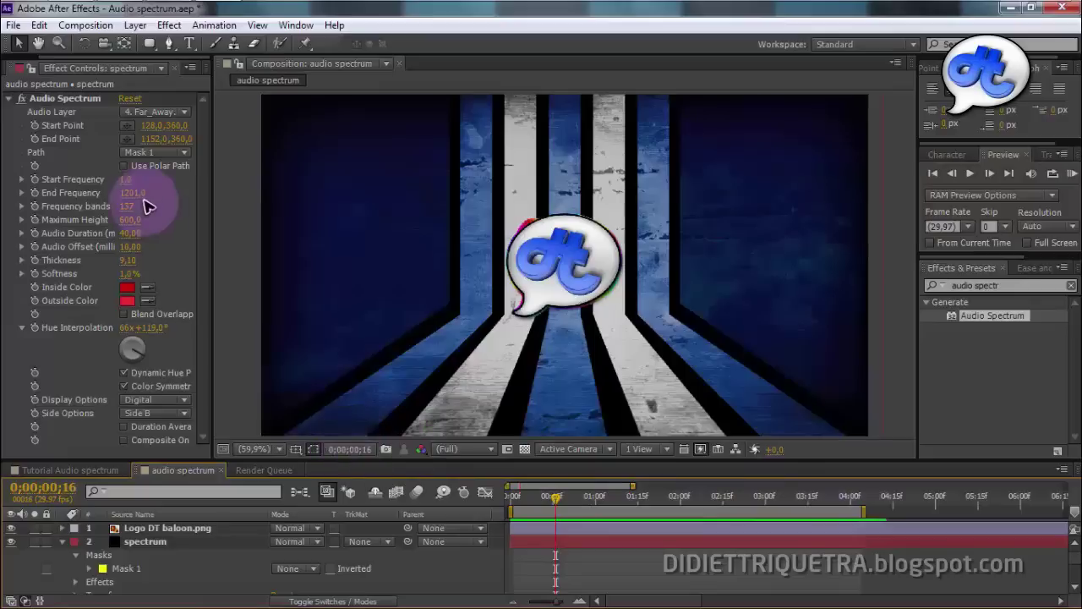
Search the effects and presets for "audio waveform".
{"action": "left_click", "coordinate": [1006, 285]}
{"action": "left_click", "coordinate": [1006, 285]}
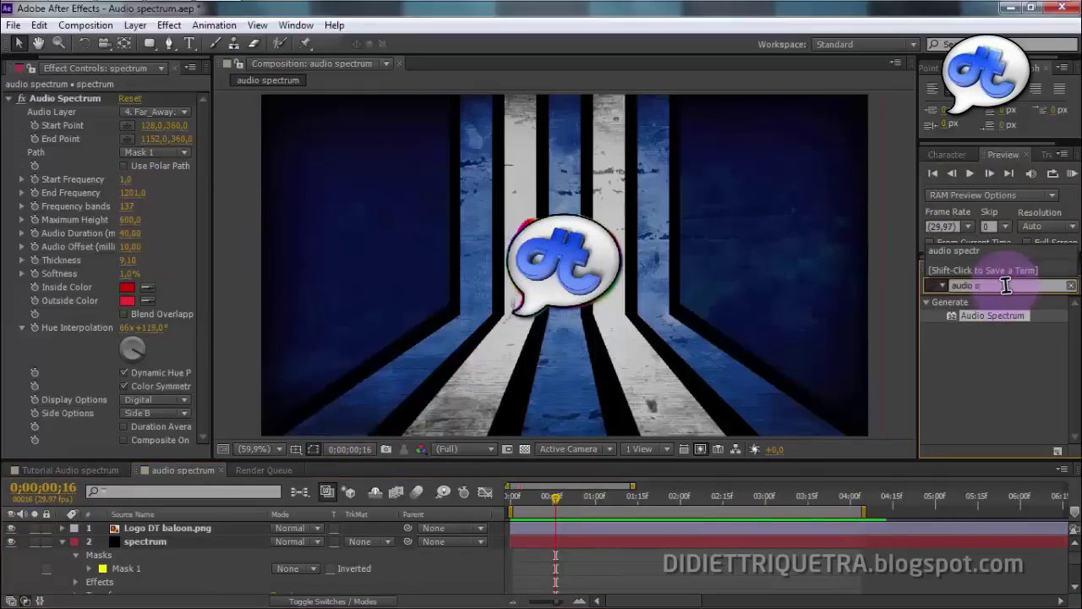
{"action": "type", "text": "audio wavefo"}
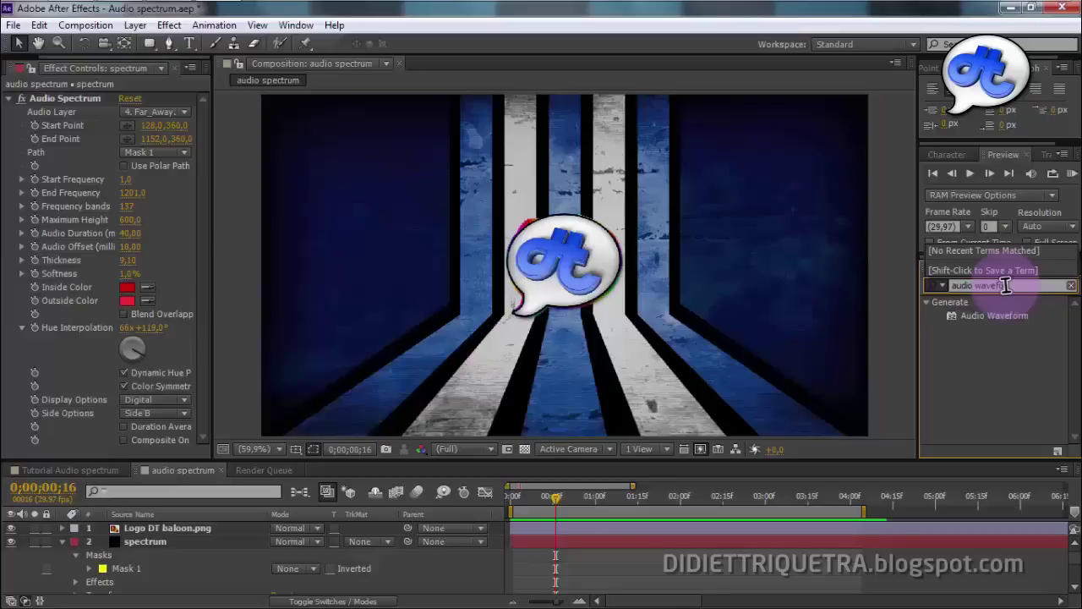
{"action": "type", "text": "rm"}
{"action": "key", "text": "Return"}
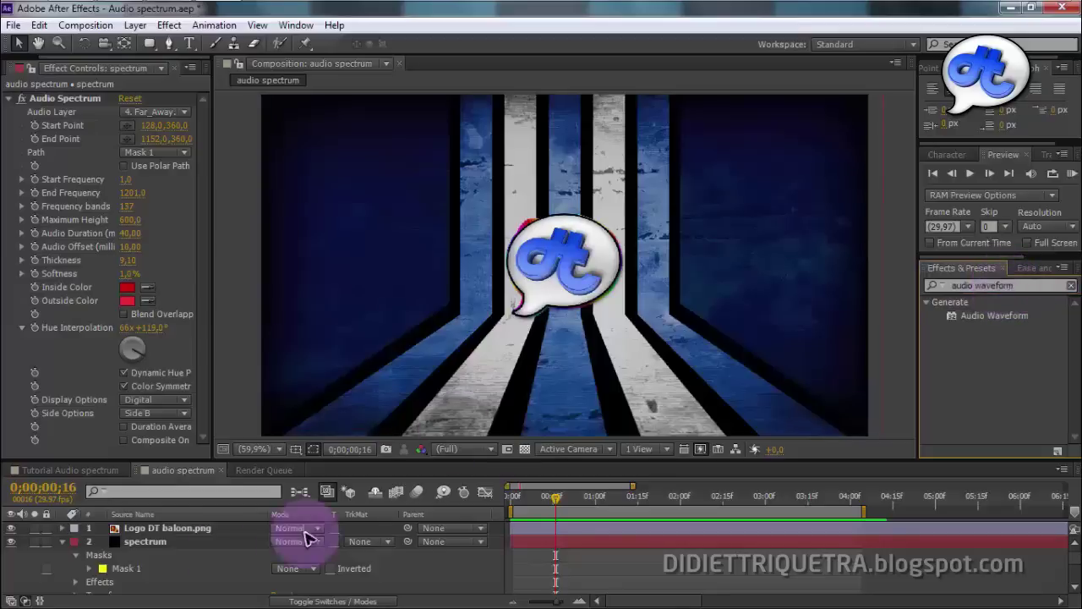
Hide the spectrum layer and create a new black 1280 x 720 px solid named waveform.
{"action": "left_click", "coordinate": [144, 543]}
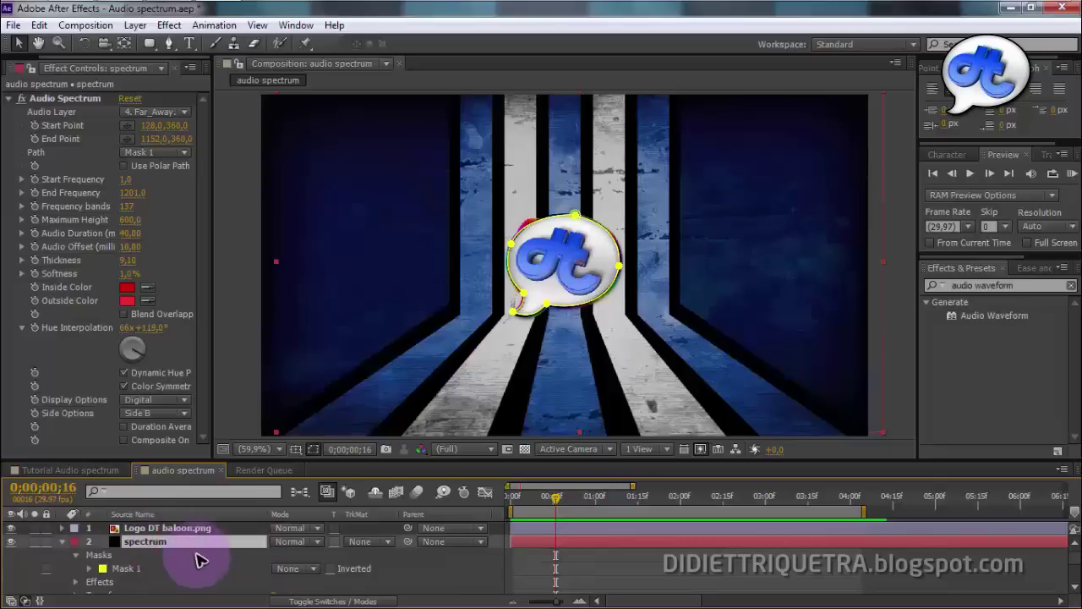
{"action": "right_click", "coordinate": [478, 580]}
{"action": "left_click", "coordinate": [564, 413]}
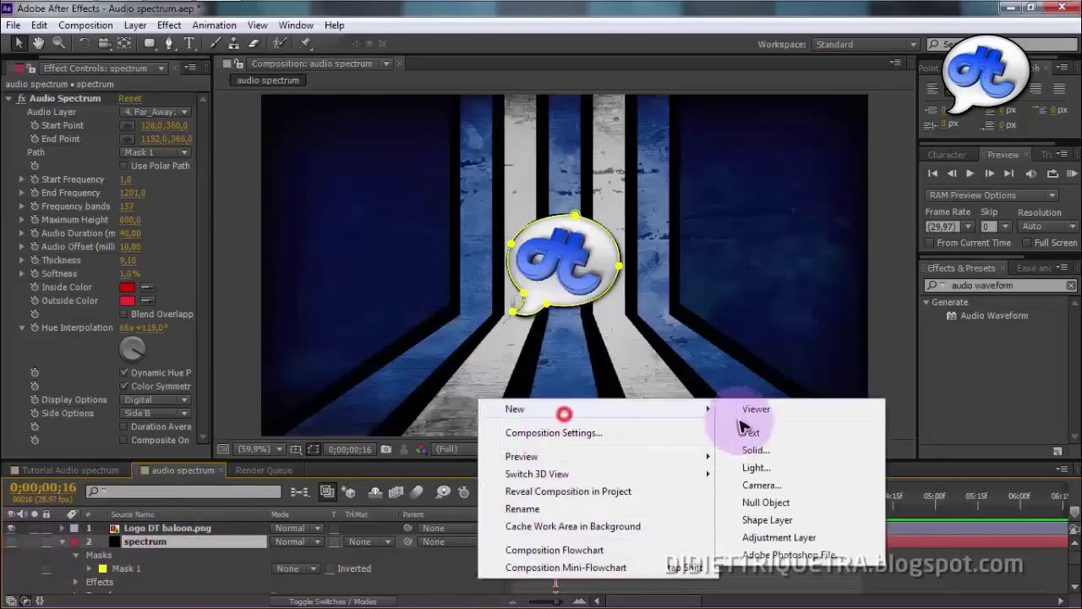
{"action": "left_click", "coordinate": [771, 450]}
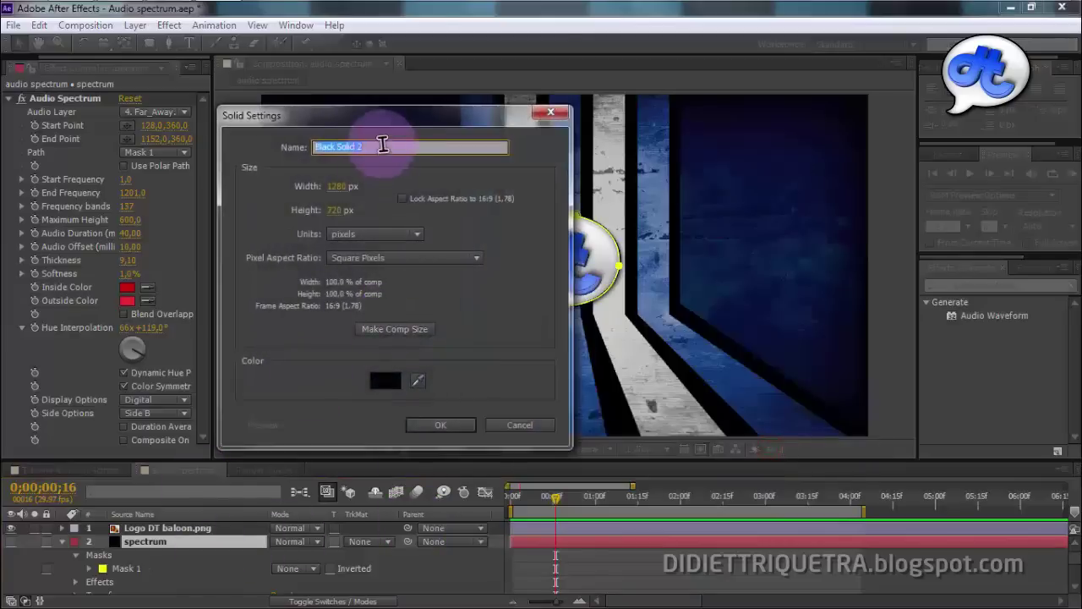
{"action": "type", "text": "waveform"}
{"action": "key", "text": "Return"}
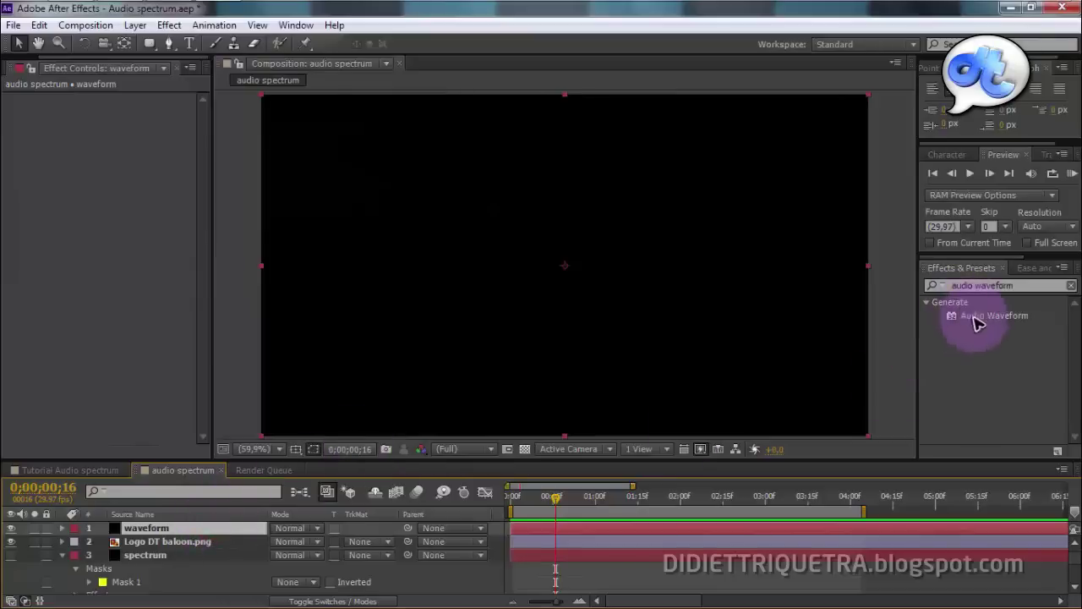
Apply the Audio Waveform effect to the waveform layer and set its Audio Layer to Far_Away.mp3.
{"action": "left_click_drag", "start_coordinate": [1002, 320], "coordinate": [167, 530]}
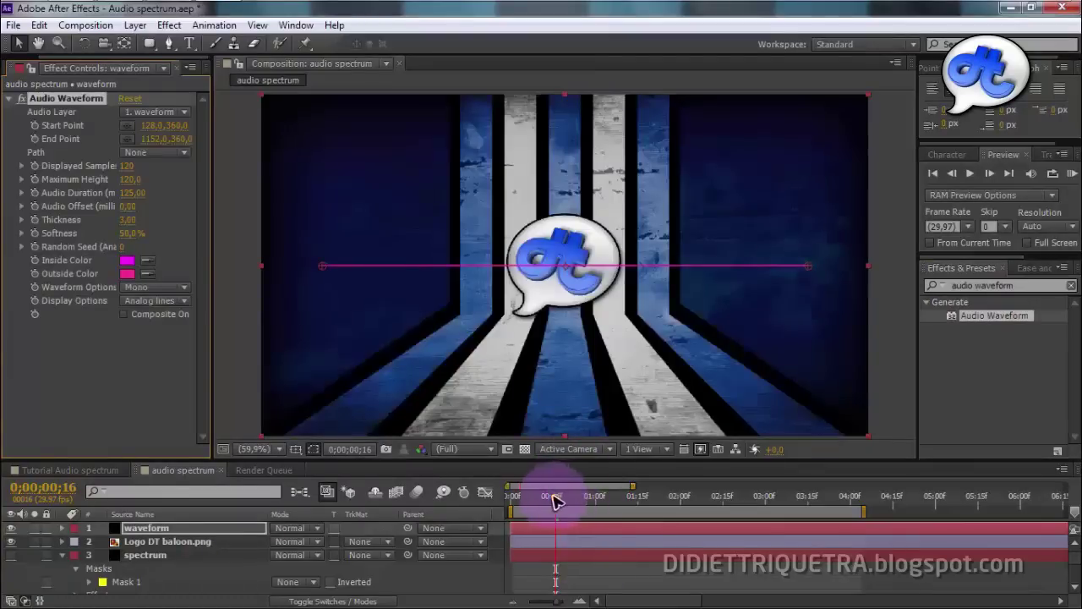
{"action": "left_click", "coordinate": [151, 113]}
{"action": "left_click", "coordinate": [173, 223]}
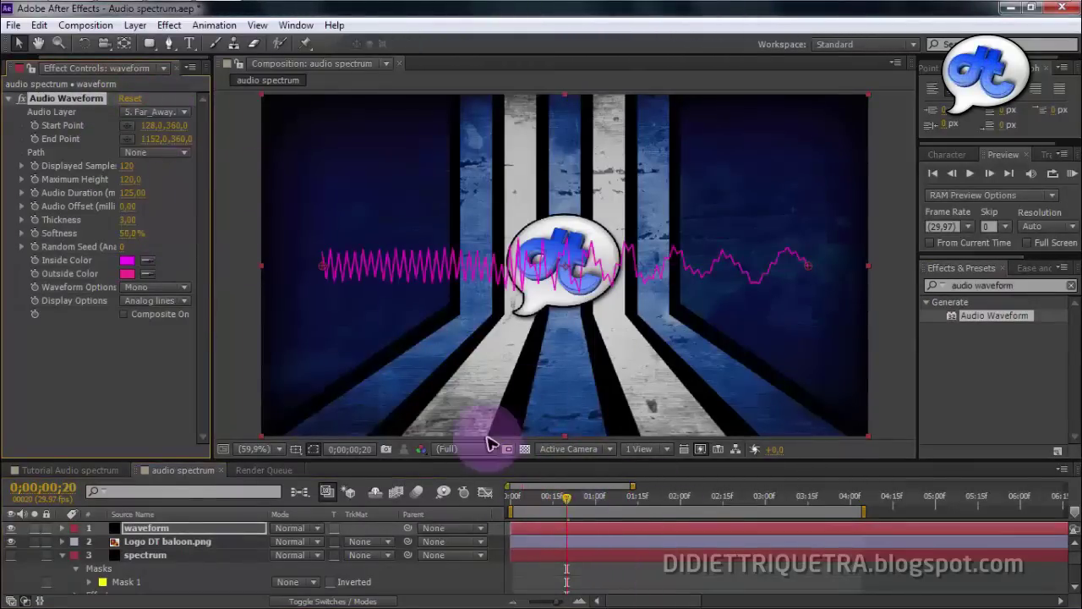
Check the waveform line at 0;00;00;29 and view the Far_Away.mp3 layer's audio waveform in the timeline for comparison.
{"action": "left_click_drag", "start_coordinate": [565, 500], "coordinate": [593, 523]}
{"action": "left_click", "coordinate": [377, 278]}
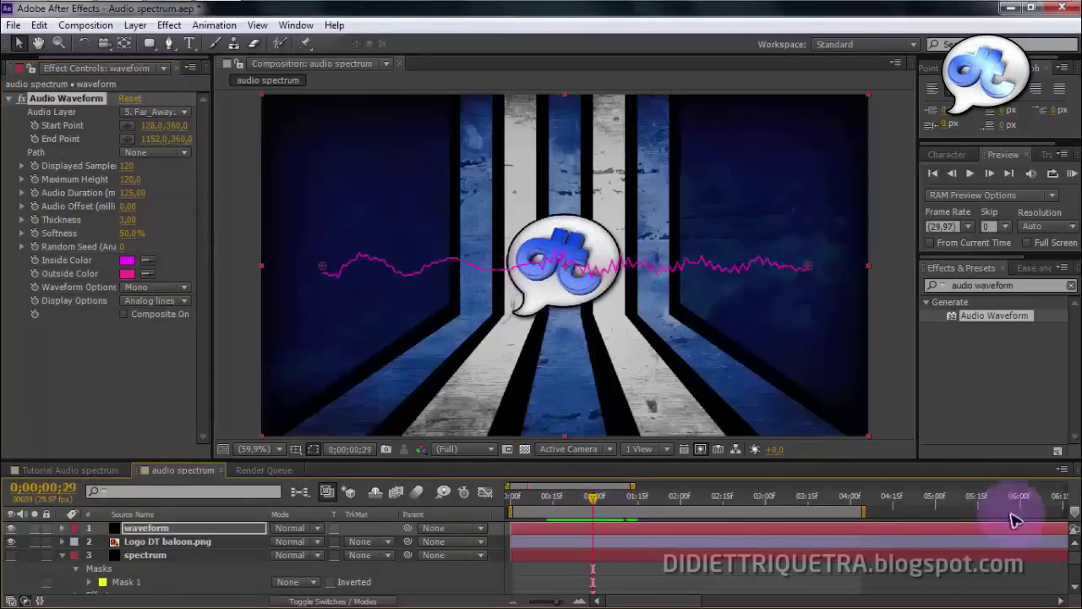
{"action": "scroll", "coordinate": [1062, 563], "scroll_direction": "down", "scroll_amount": 5}
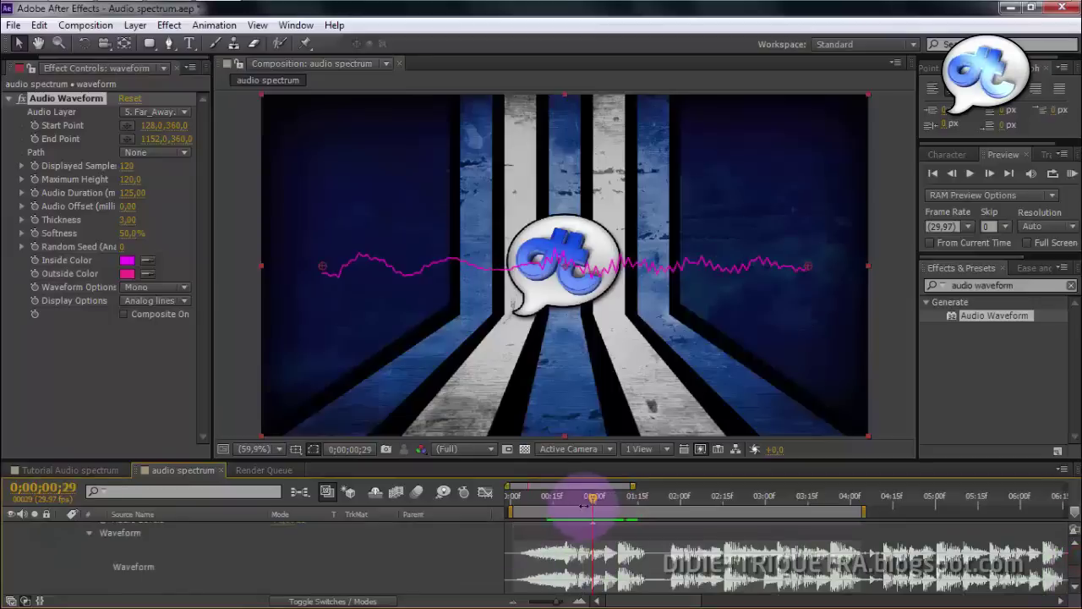
At 0;00;00;16, try the Left and Right waveform options on the waveform layer and return the setting to Mono.
{"action": "left_click_drag", "start_coordinate": [560, 511], "coordinate": [548, 556]}
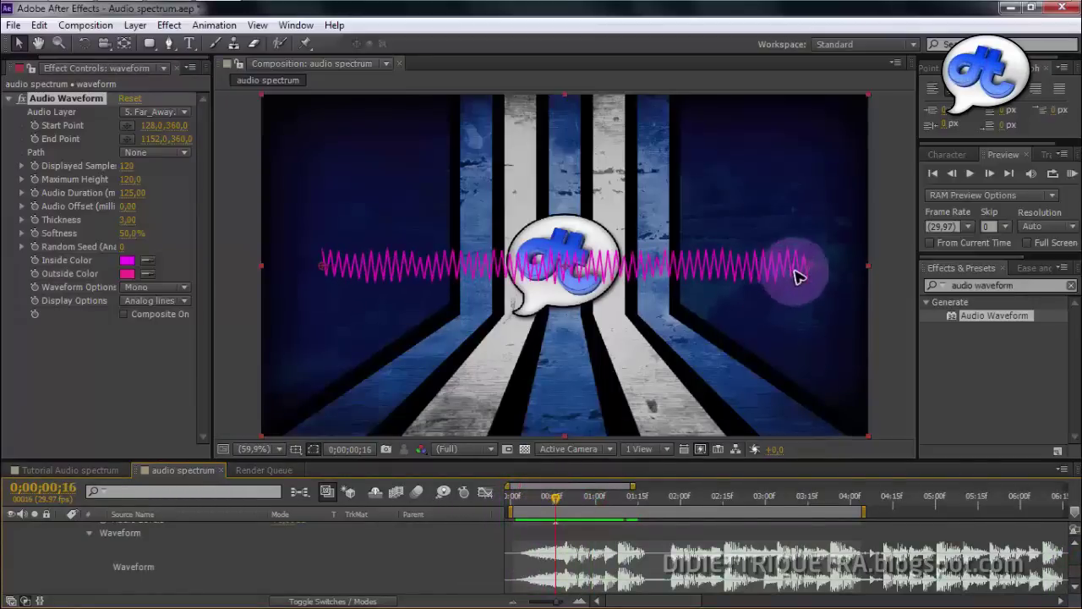
{"action": "left_click", "coordinate": [161, 287]}
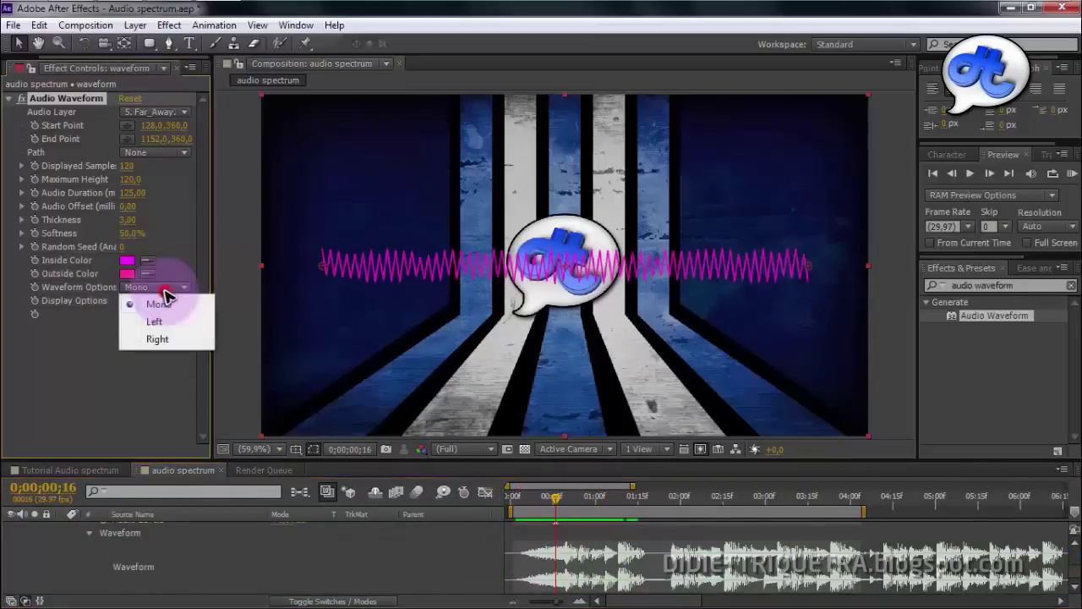
{"action": "left_click", "coordinate": [161, 322]}
{"action": "left_click", "coordinate": [178, 288]}
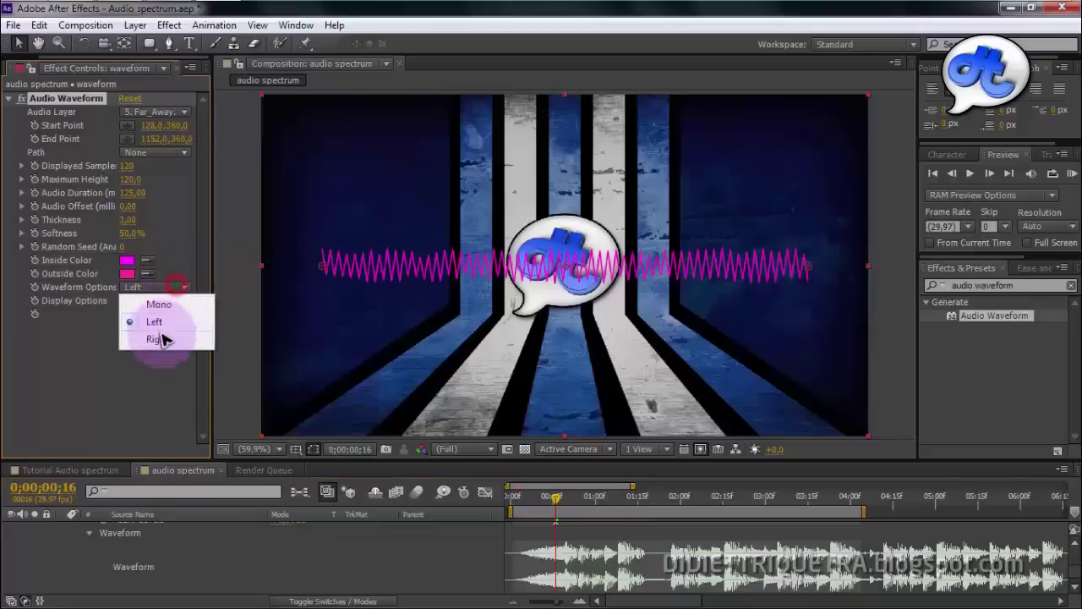
{"action": "left_click", "coordinate": [161, 335]}
{"action": "left_click", "coordinate": [179, 289]}
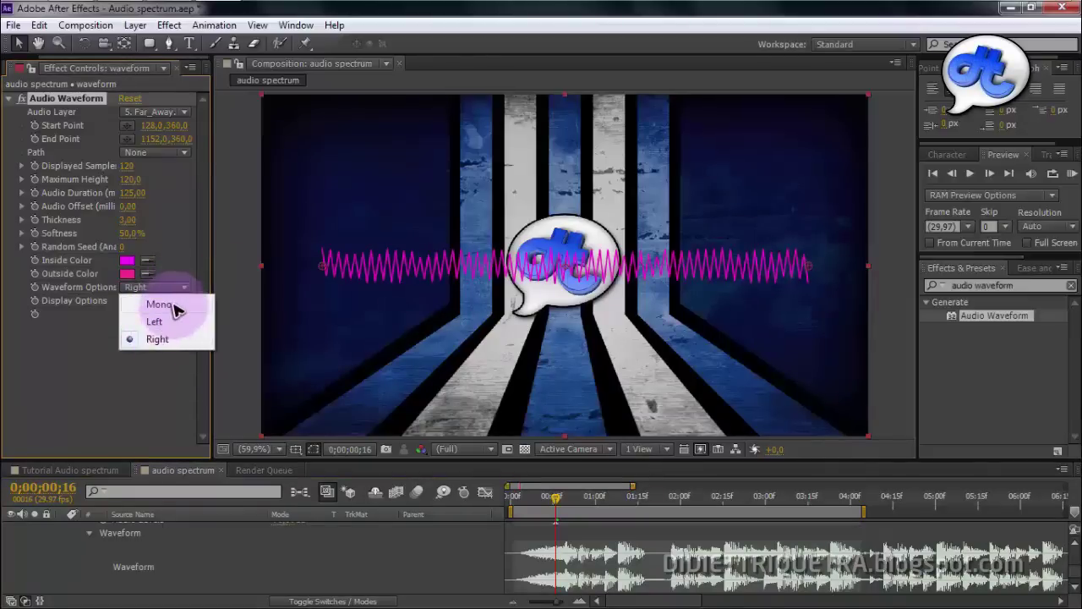
{"action": "left_click", "coordinate": [163, 305]}
Try the Analog dots display on the Audio Waveform effect, settle on Digital, and check it around 0;00;00;10.
{"action": "left_click", "coordinate": [183, 302]}
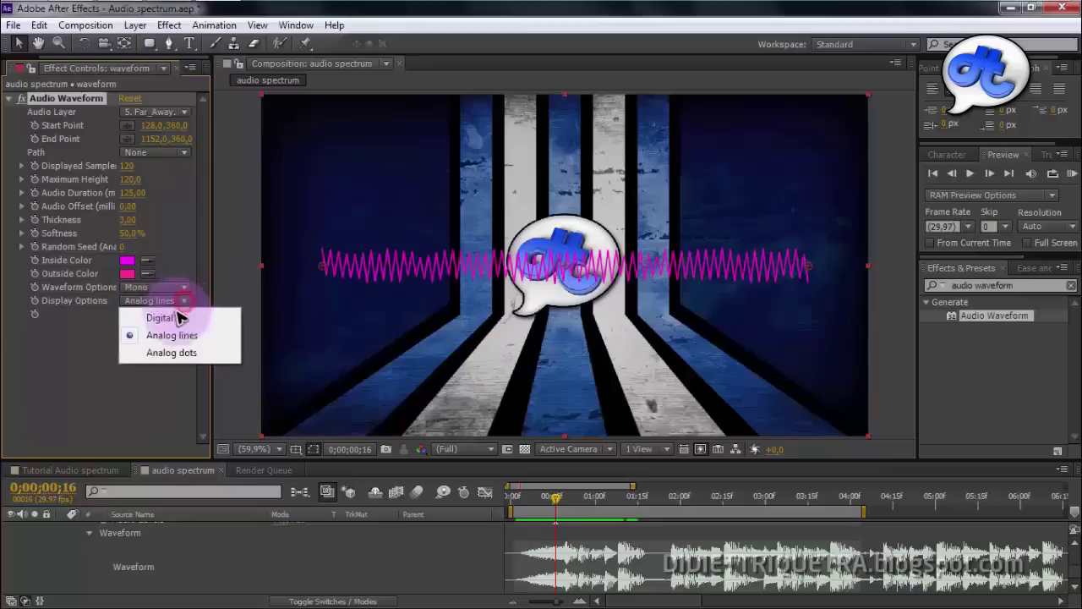
{"action": "left_click", "coordinate": [179, 350]}
{"action": "left_click", "coordinate": [179, 304]}
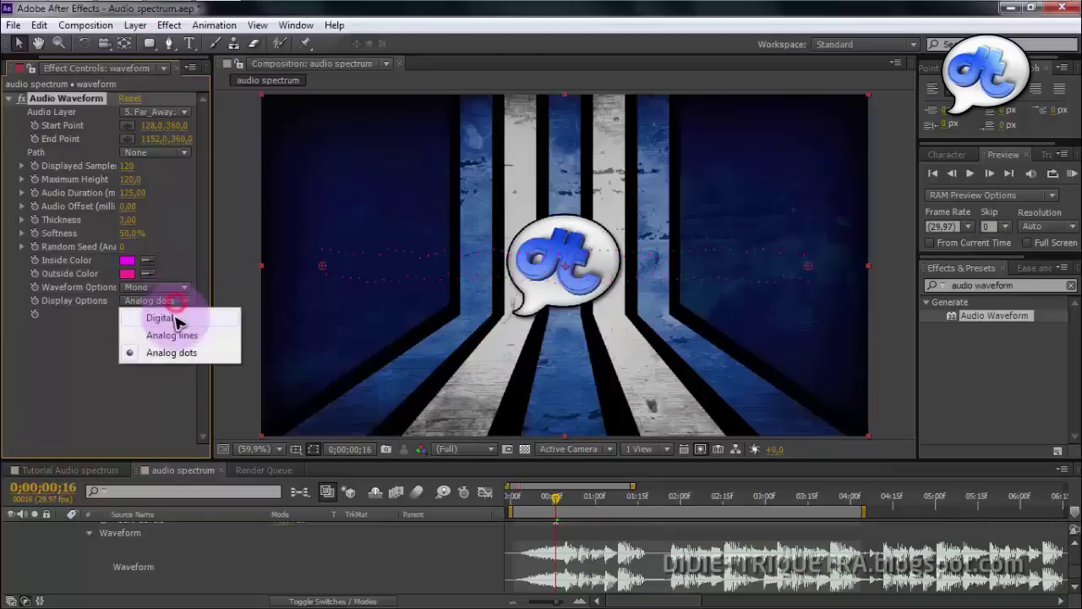
{"action": "left_click", "coordinate": [173, 315]}
{"action": "left_click_drag", "start_coordinate": [551, 500], "coordinate": [564, 508]}
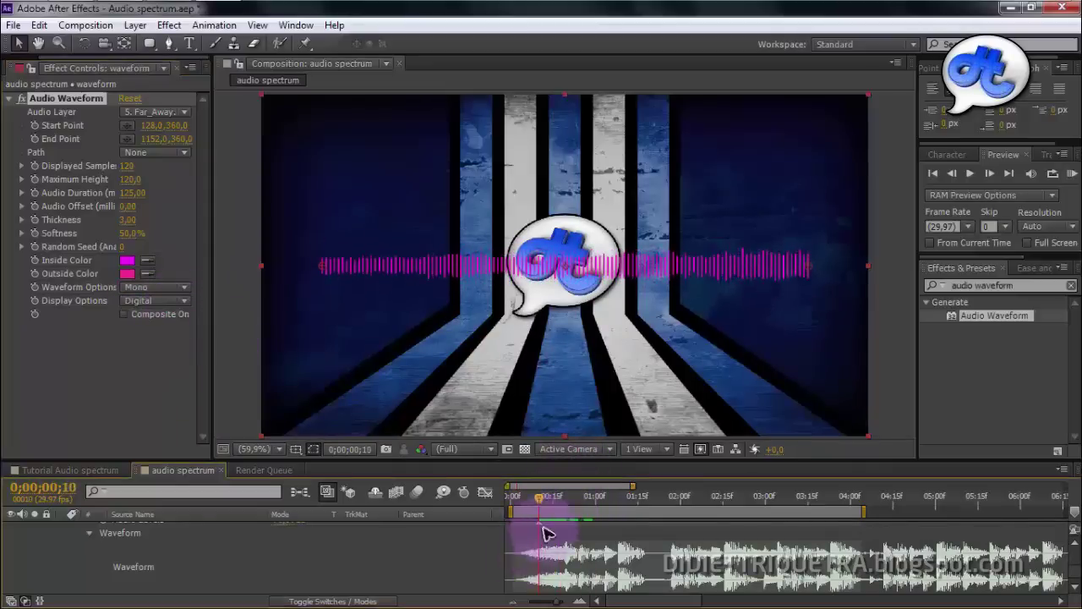
Set the Audio Waveform's displayed samples to 143, maximum height 187, audio duration 90, audio offset 3000 and thickness 3, and preview the motion.
{"action": "mouse_move", "coordinate": [126, 166]}
{"action": "left_mouse_down"}
{"action": "mouse_move", "coordinate": [169, 166]}
{"action": "mouse_move", "coordinate": [150, 181]}
{"action": "mouse_move", "coordinate": [175, 177]}
{"action": "mouse_move", "coordinate": [120, 198]}
{"action": "mouse_move", "coordinate": [144, 209]}
{"action": "left_mouse_up"}
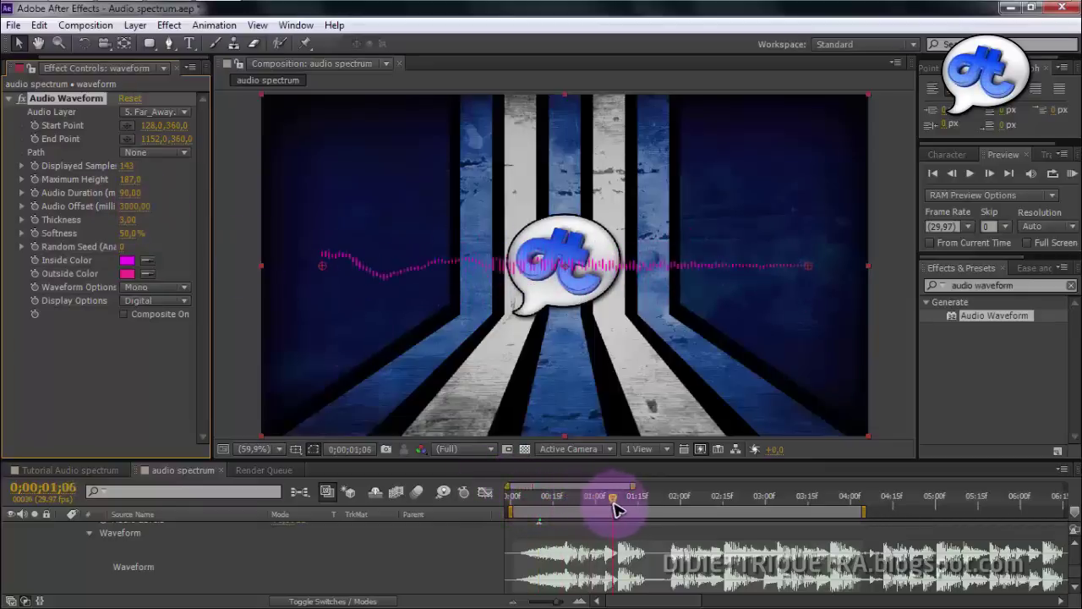
{"action": "left_click_drag", "start_coordinate": [615, 508], "coordinate": [671, 560]}
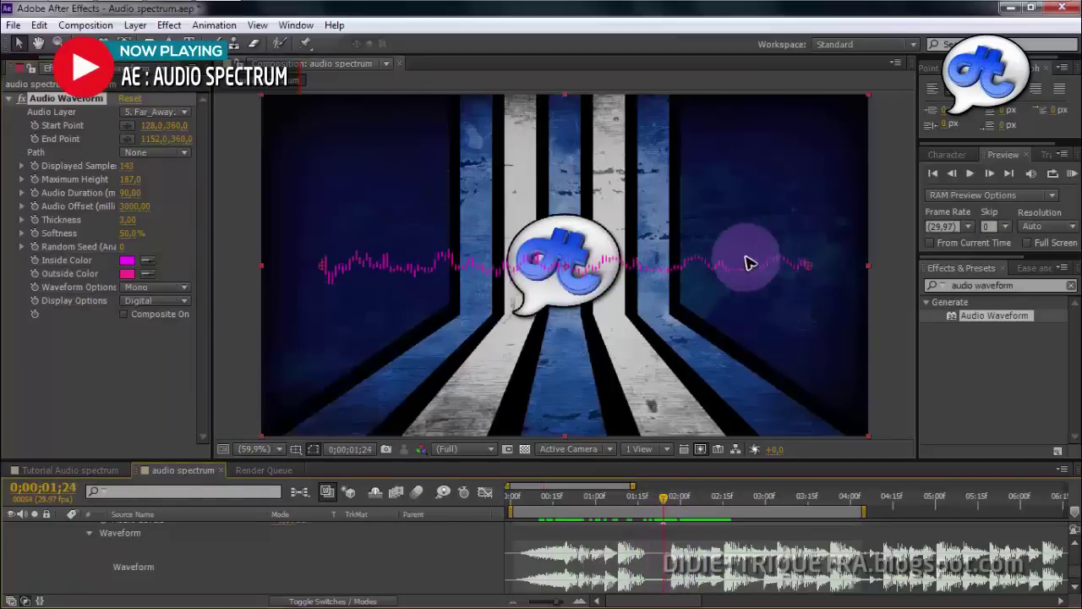
{"action": "left_click_drag", "start_coordinate": [676, 526], "coordinate": [561, 502]}
{"action": "key", "text": "space"}
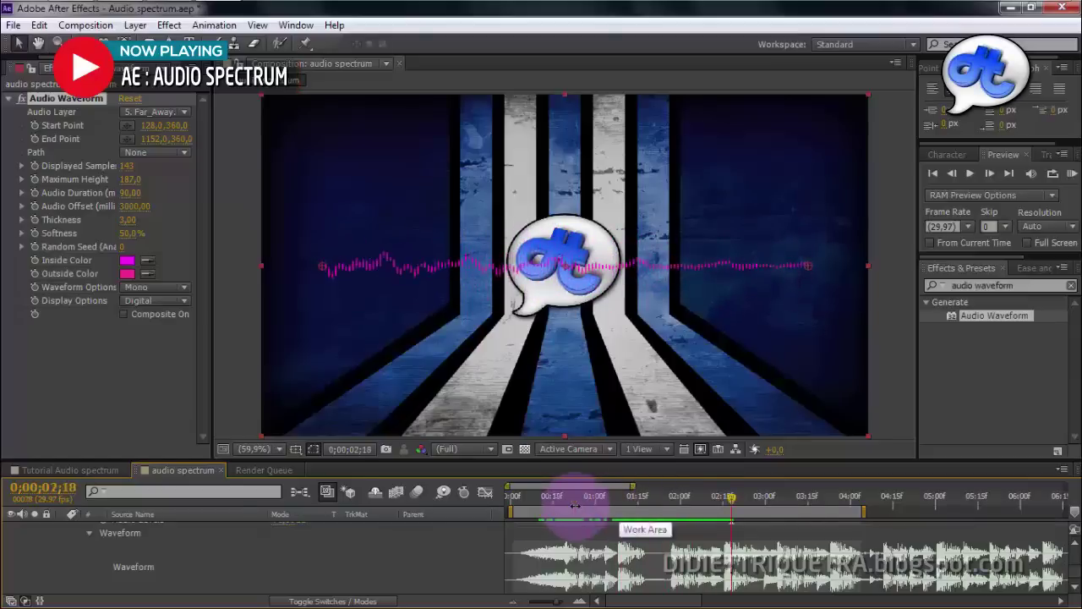
Hide the waveform layer, show the spectrum layer again, and check the spectrum around the logo at 0;00;00;29.
{"action": "scroll", "coordinate": [220, 546], "scroll_direction": "up", "scroll_amount": 10}
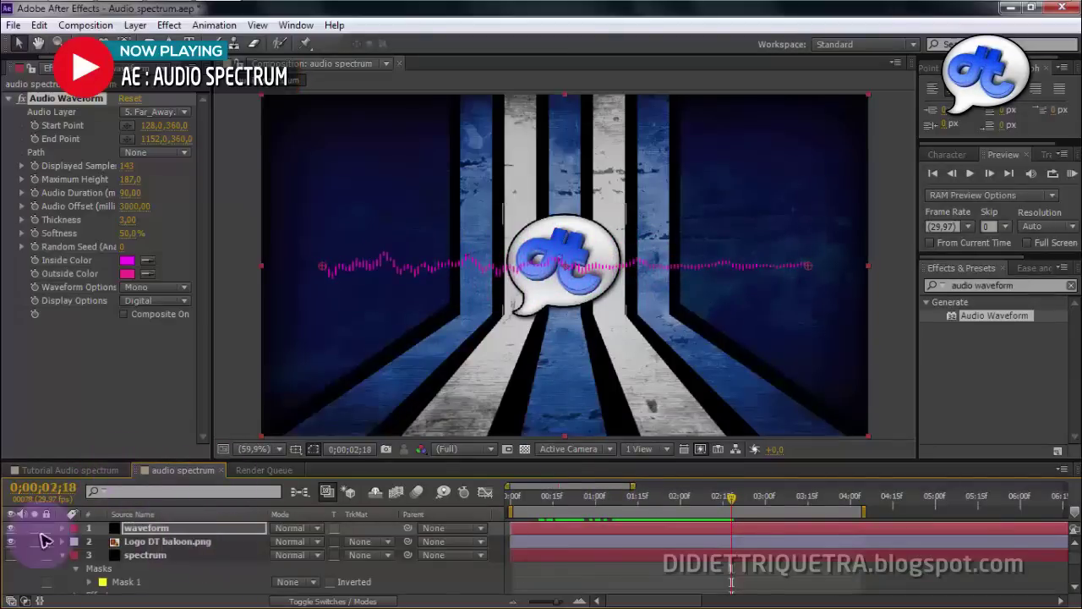
{"action": "left_click", "coordinate": [11, 528]}
{"action": "left_click", "coordinate": [11, 555]}
{"action": "left_click", "coordinate": [139, 555]}
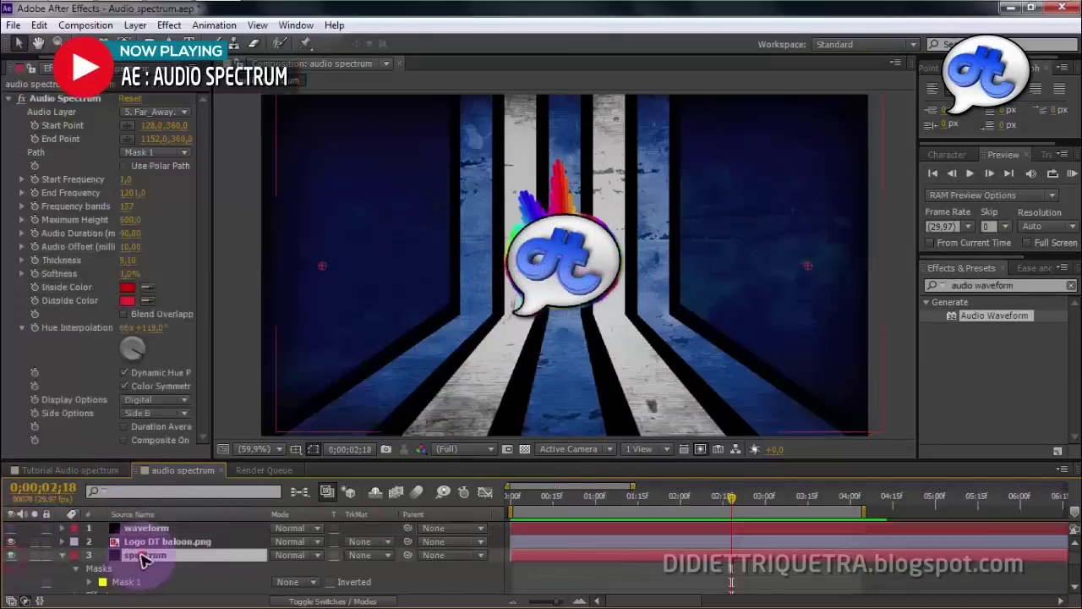
{"action": "left_click_drag", "start_coordinate": [727, 498], "coordinate": [512, 502]}
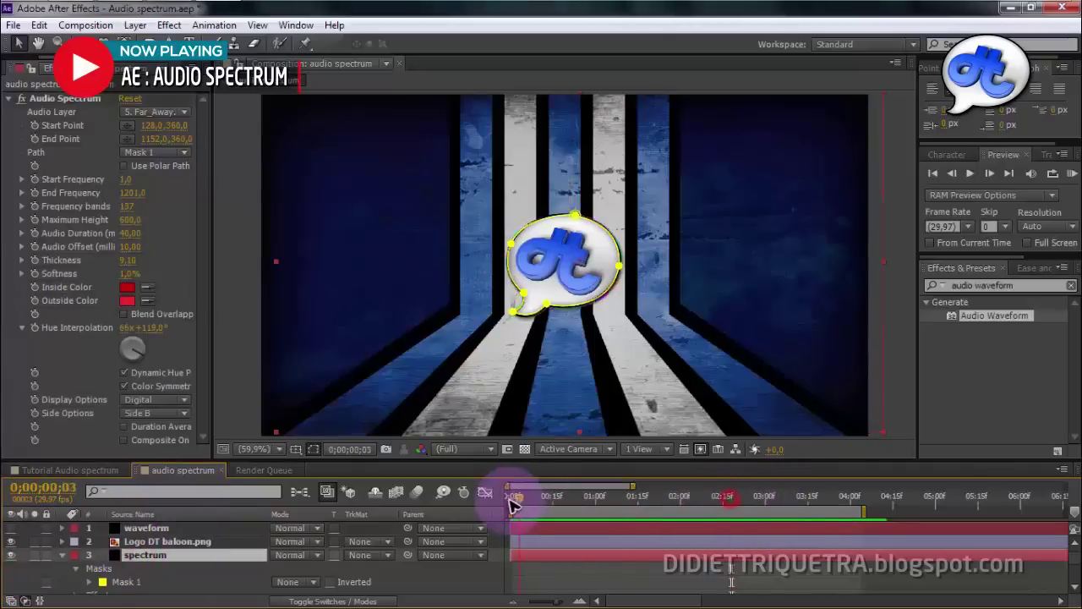
{"action": "left_click", "coordinate": [592, 505]}
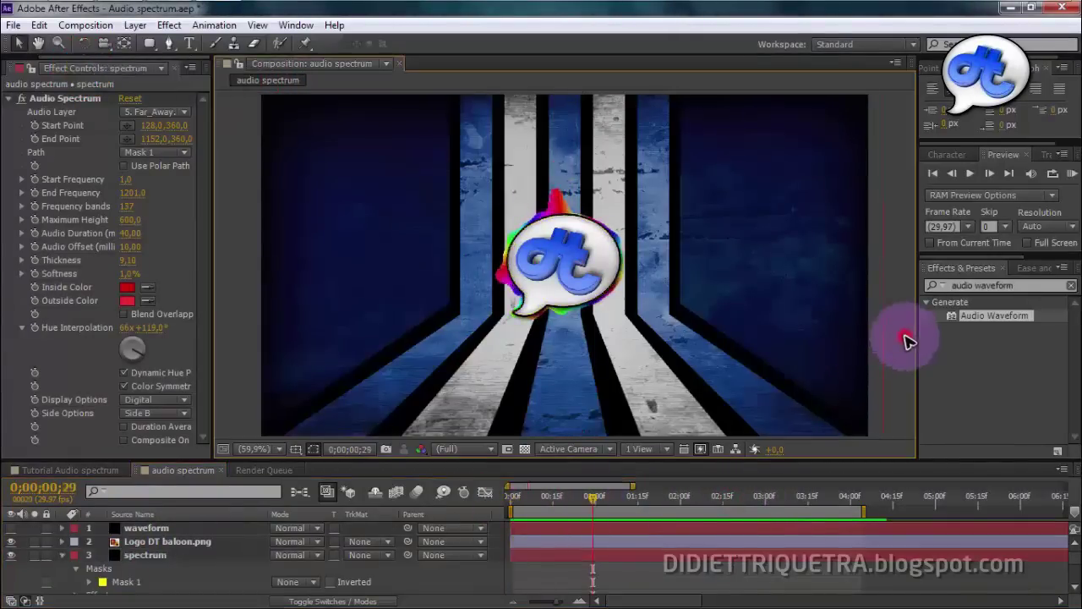